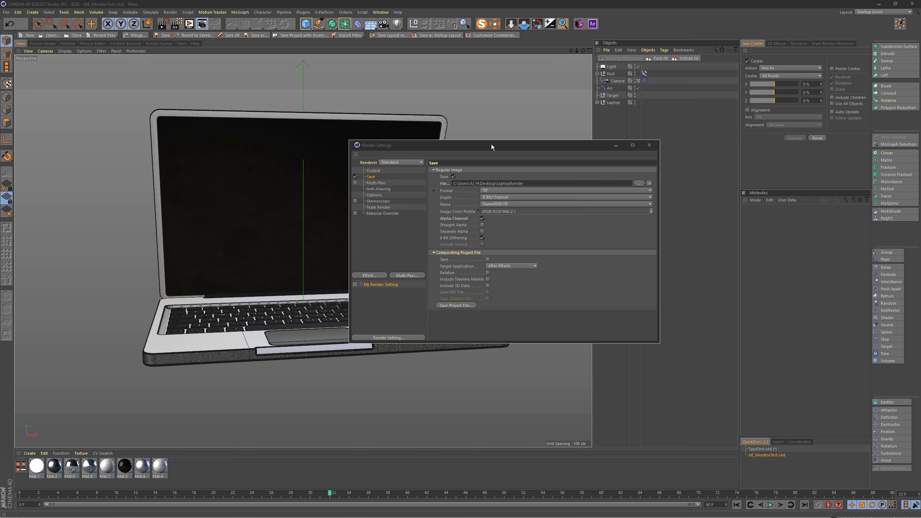
# Step: Move the render settings aside, open the AEC4D-PRO exporter and look through its pages, returning to its overview
pyautogui.moveTo(491, 144); pyautogui.dragTo(920, 174)
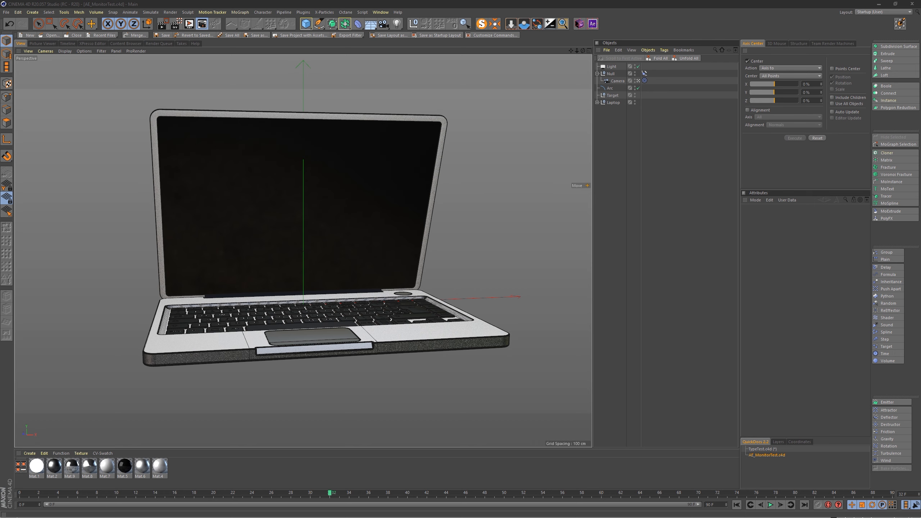
pyautogui.click(593, 24)
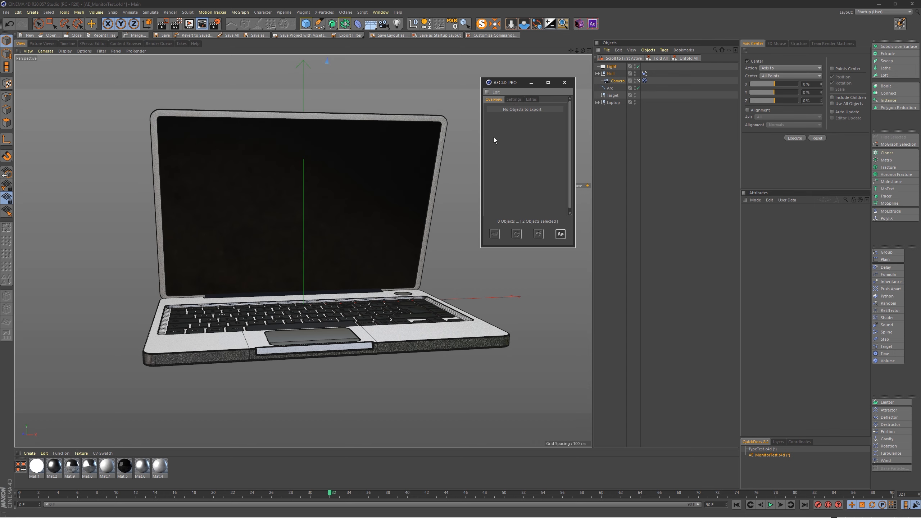
pyautogui.moveTo(509, 82); pyautogui.dragTo(496, 82)
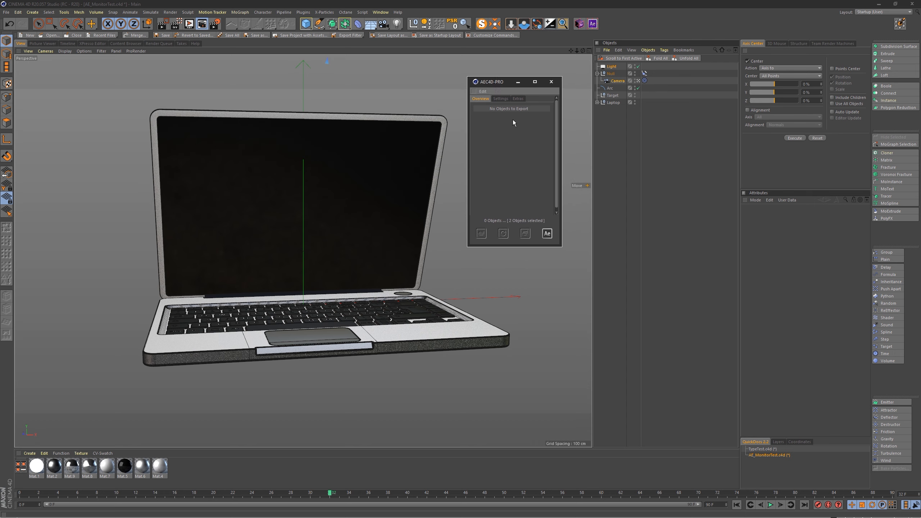
pyautogui.click(500, 98)
pyautogui.click(517, 99)
pyautogui.click(480, 99)
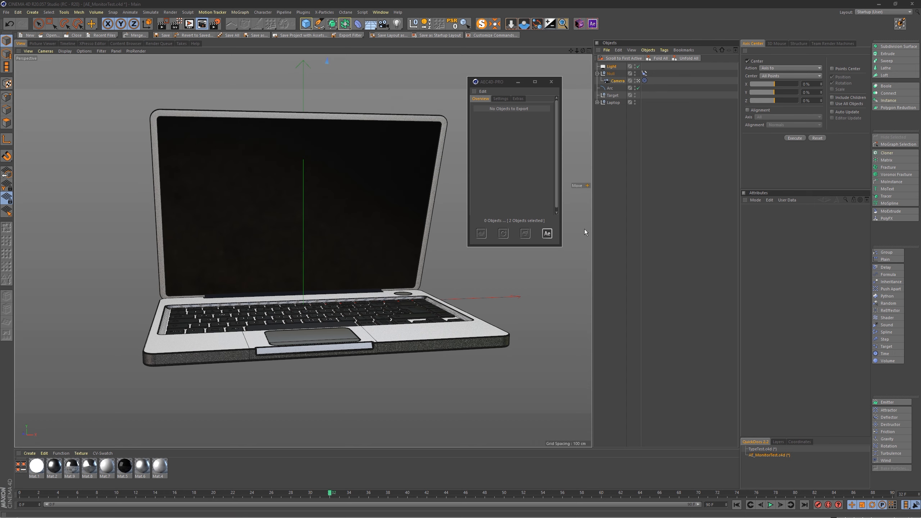
# Step: Switch to the TypeTest.c4d scene and add a cube
pyautogui.click(766, 450)
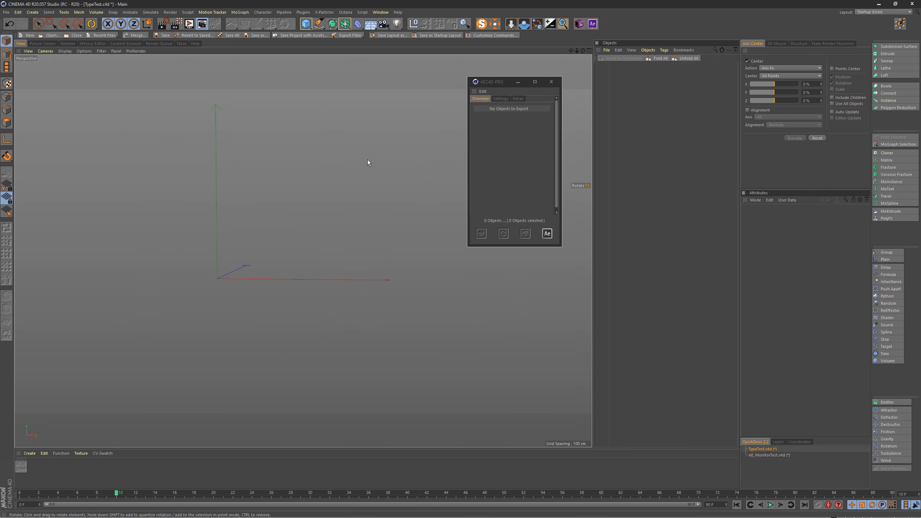
pyautogui.click(489, 102)
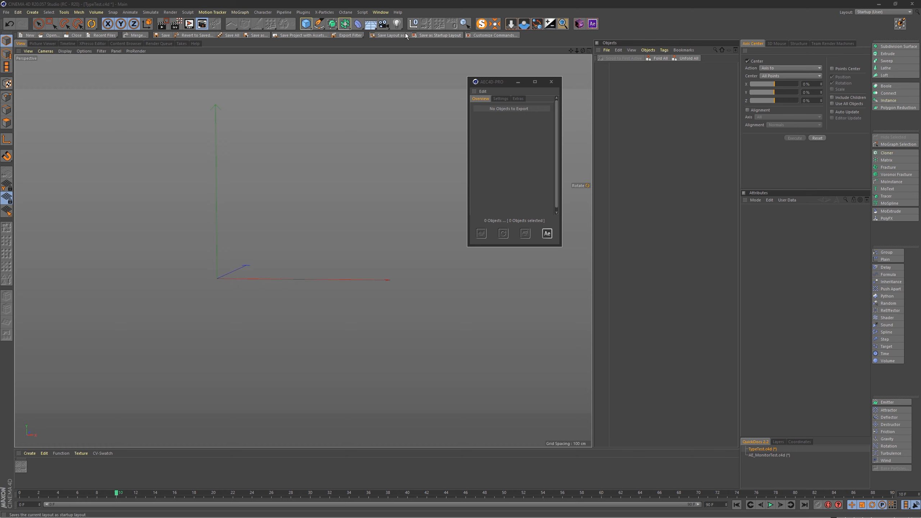
pyautogui.click(306, 25)
# Step: Duplicate the cube sideways and upward until the scene holds five cubes
pyautogui.keyDown('alt'); pyautogui.moveTo(233, 293); pyautogui.dragTo(305, 262); pyautogui.keyUp('alt')
pyautogui.press('super')
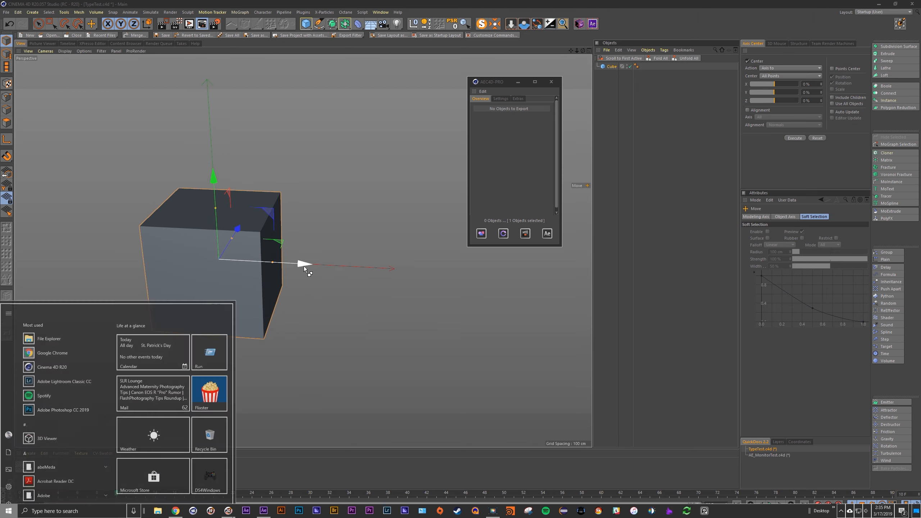
pyautogui.press('super')
pyautogui.keyDown('ctrl'); pyautogui.moveTo(304, 264); pyautogui.dragTo(414, 263); pyautogui.keyUp('ctrl')
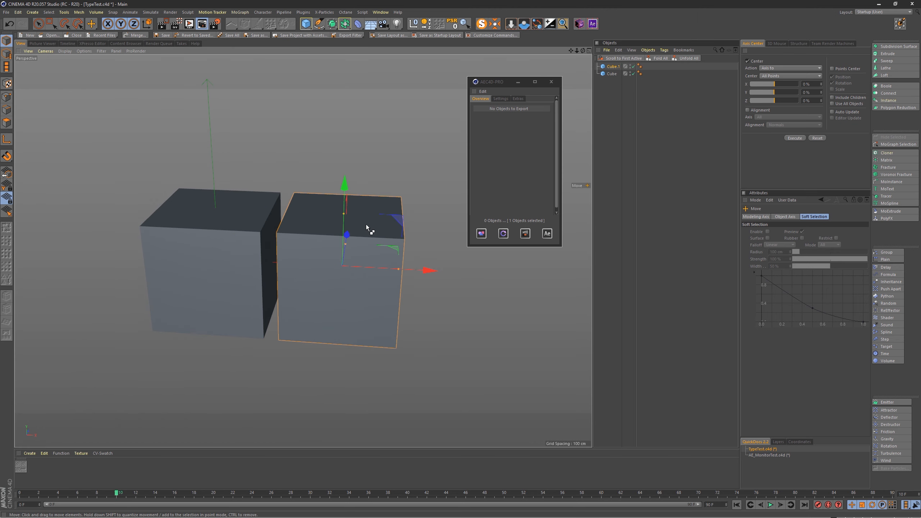
pyautogui.keyDown('ctrl'); pyautogui.moveTo(347, 235); pyautogui.dragTo(360, 33); pyautogui.keyUp('ctrl')
pyautogui.keyDown('ctrl'); pyautogui.moveTo(433, 80); pyautogui.dragTo(159, 78); pyautogui.keyUp('ctrl')
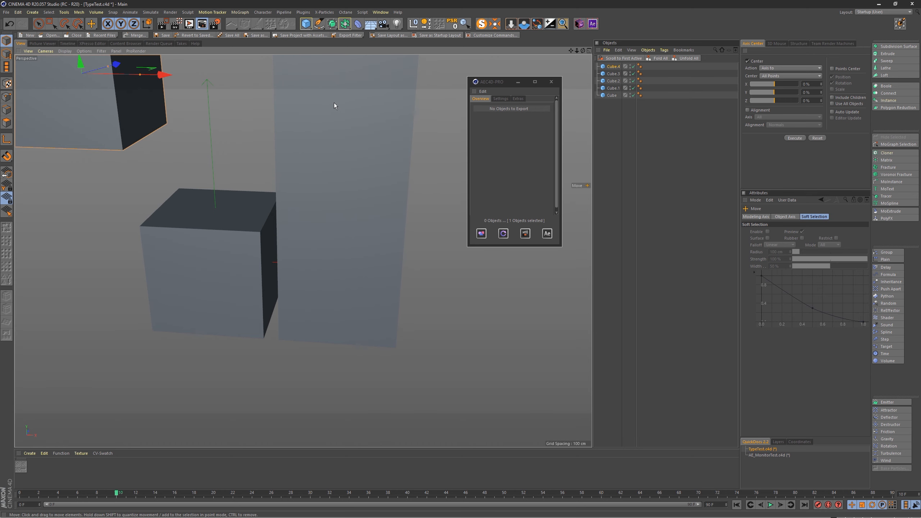
# Step: Spread the five cubes apart so that four of them surround one in the middle
pyautogui.click(328, 101)
pyautogui.moveTo(415, 79); pyautogui.dragTo(551, 83)
pyautogui.keyDown('alt'); pyautogui.moveTo(345, 166); pyautogui.dragTo(339, 220, button='middle'); pyautogui.keyUp('alt')
pyautogui.click(340, 220)
pyautogui.click(365, 357)
pyautogui.moveTo(396, 267); pyautogui.dragTo(511, 339)
pyautogui.scroll(-2, 303, 176)
pyautogui.keyDown('alt'); pyautogui.moveTo(337, 268); pyautogui.dragTo(312, 215, button='middle'); pyautogui.keyUp('alt')
pyautogui.scroll(-3, 313, 214)
pyautogui.keyDown('alt'); pyautogui.moveTo(312, 215); pyautogui.dragTo(310, 198); pyautogui.keyUp('alt')
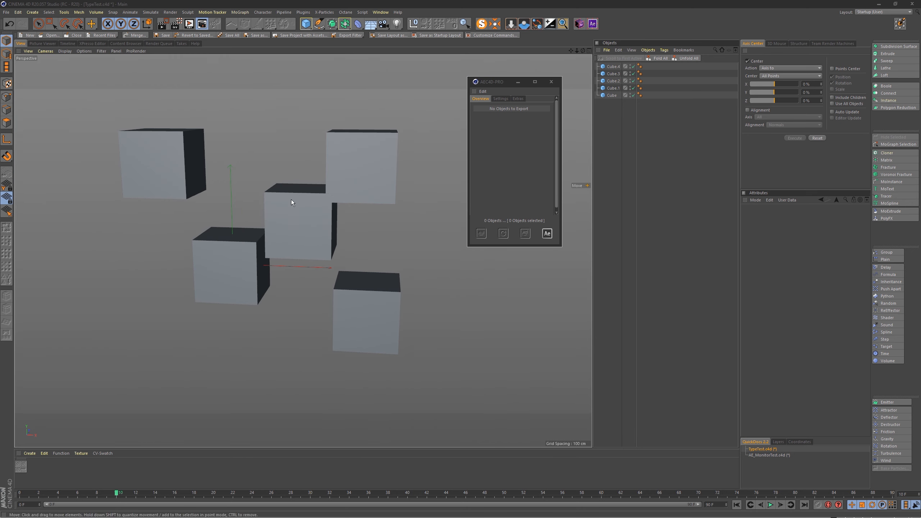
pyautogui.click(232, 238)
pyautogui.moveTo(268, 218); pyautogui.dragTo(176, 270)
pyautogui.click(365, 168)
pyautogui.moveTo(417, 112); pyautogui.dragTo(449, 89)
# Step: Enable export for all five cubes at once in AEC4D-PRO, then clear the selection
pyautogui.hotkey('ctrl', 'a')
pyautogui.click(524, 233)
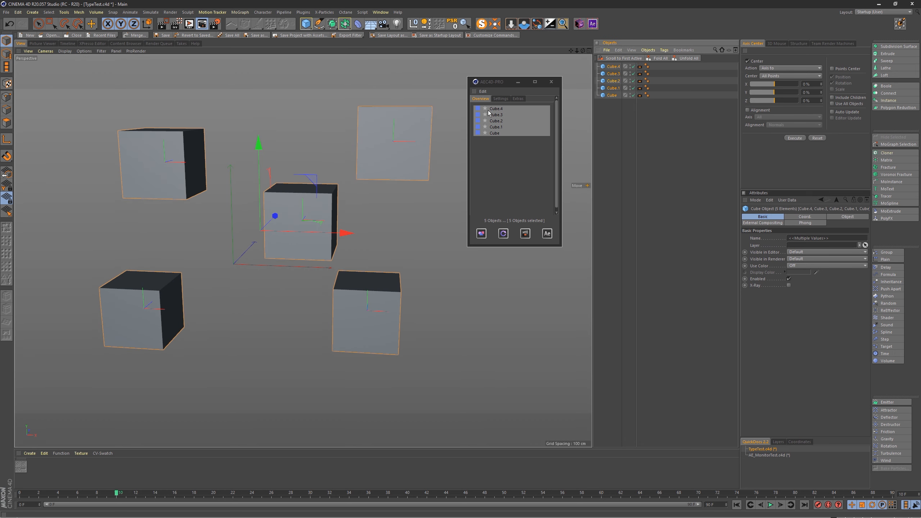
pyautogui.click(609, 112)
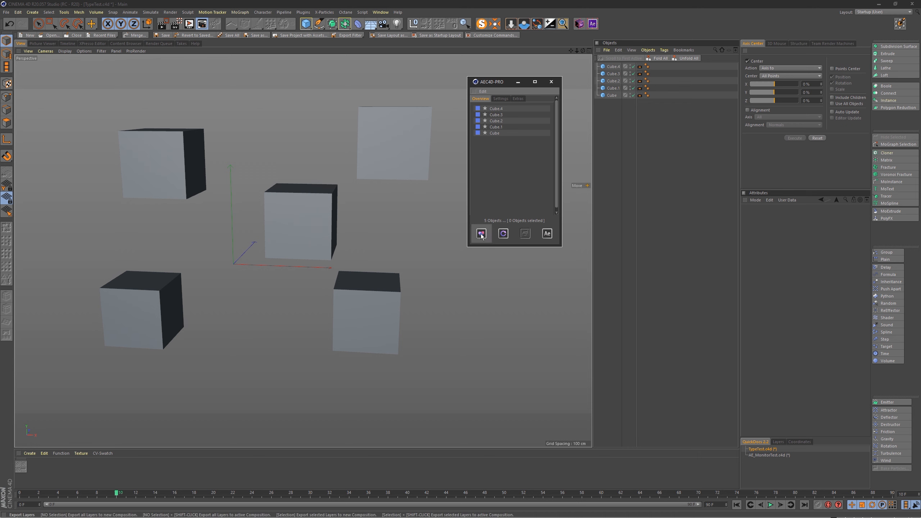
# Step: Select Cube and Cube.3 together in the object hierarchy to check their matching entries in the exporter
pyautogui.click(613, 75)
pyautogui.press('super')
pyautogui.click(606, 97)
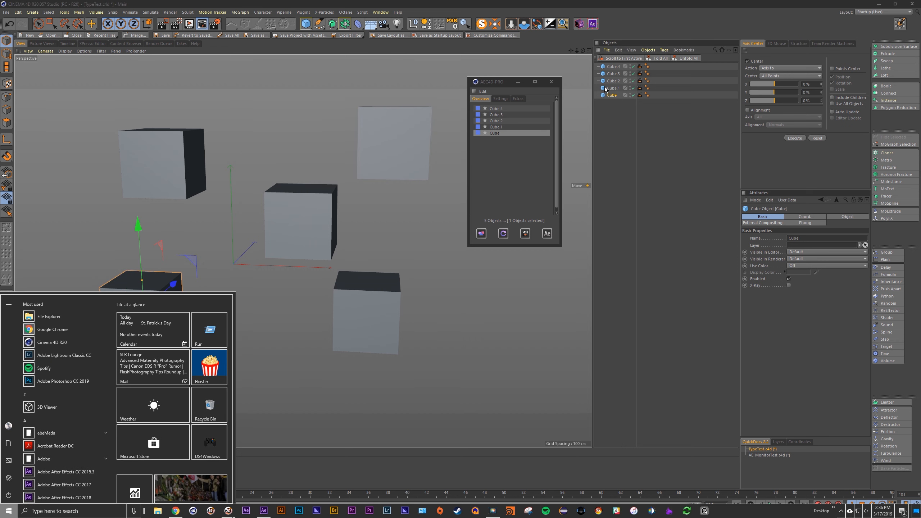
pyautogui.press('Escape')
pyautogui.keyDown('ctrl'); pyautogui.click(613, 74); pyautogui.keyUp('ctrl')
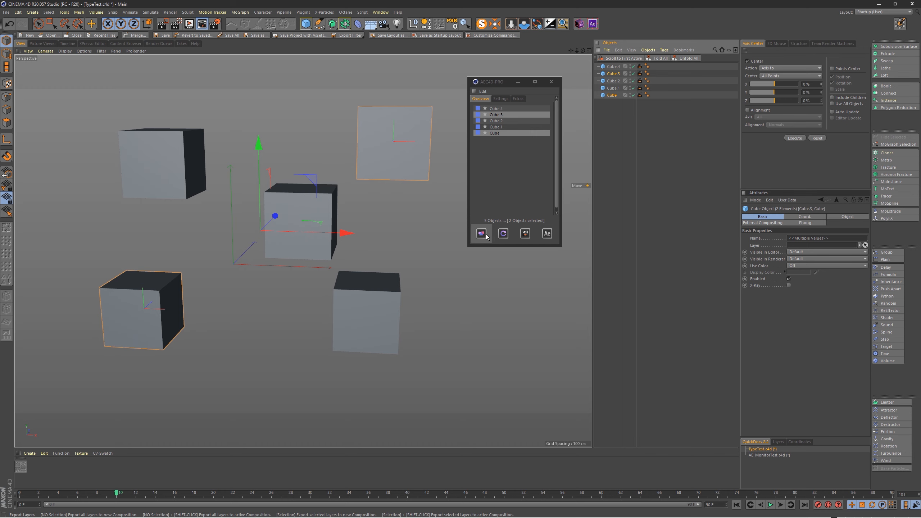
# Step: Select single cubes one after another to check how exporter entries and scene objects correspond
pyautogui.click(508, 115)
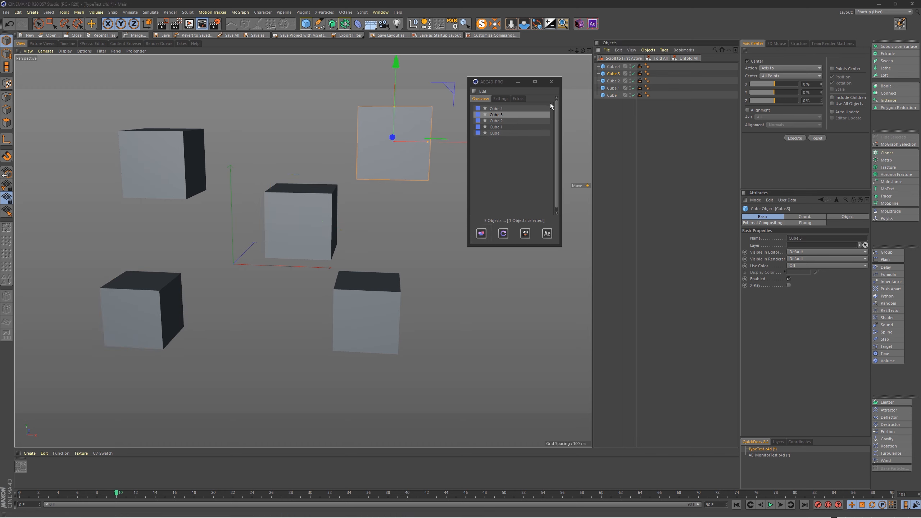
pyautogui.click(615, 81)
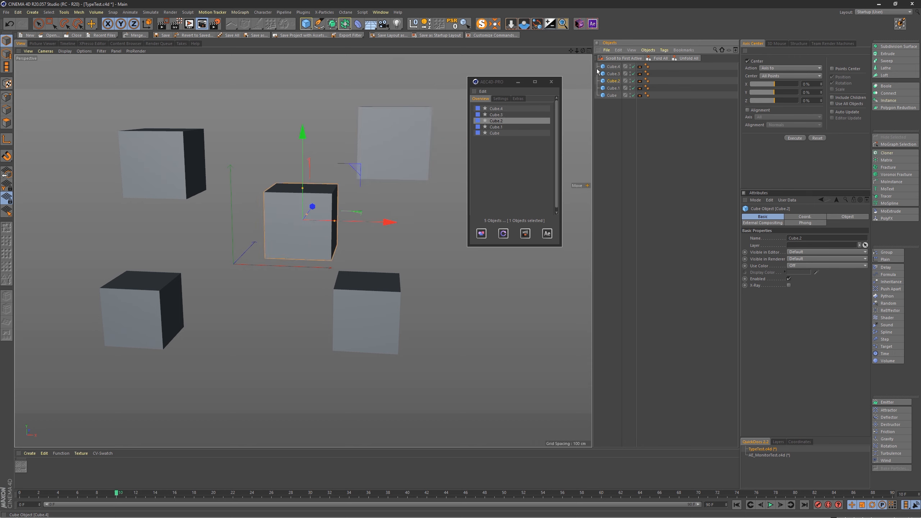
pyautogui.click(496, 127)
pyautogui.click(497, 133)
pyautogui.click(496, 121)
pyautogui.click(497, 133)
pyautogui.click(498, 115)
pyautogui.click(499, 109)
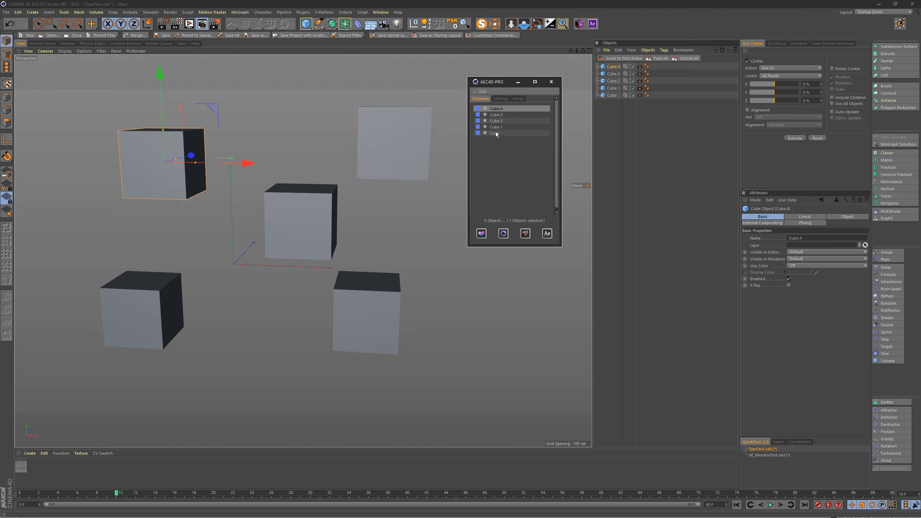
# Step: Select all five cubes in the exporter overview, remove them from export and clear the selection
pyautogui.click(497, 134)
pyautogui.click(498, 126)
pyautogui.press('super')
pyautogui.keyDown('ctrl'); pyautogui.click(497, 132); pyautogui.keyUp('ctrl')
pyautogui.keyDown('ctrl'); pyautogui.click(497, 121); pyautogui.keyUp('ctrl')
pyautogui.keyDown('ctrl'); pyautogui.click(497, 115); pyautogui.keyUp('ctrl')
pyautogui.keyDown('ctrl'); pyautogui.click(497, 109); pyautogui.keyUp('ctrl')
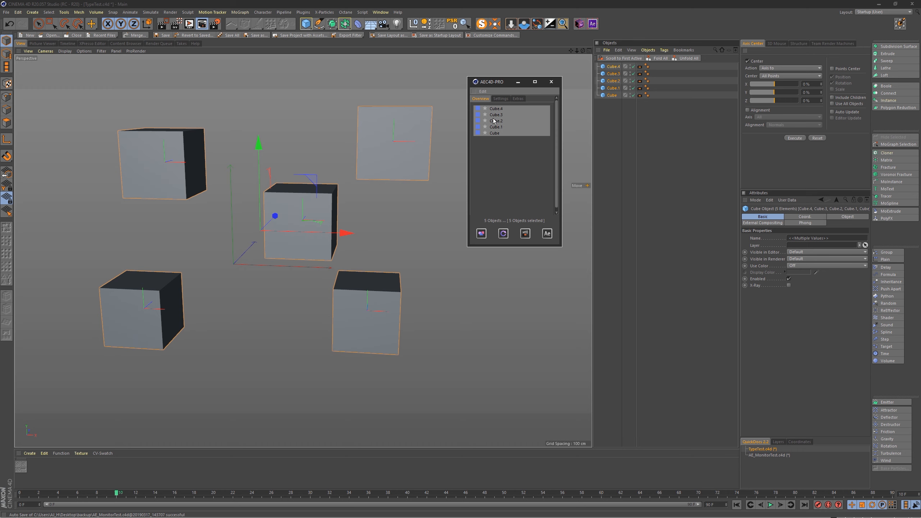
pyautogui.press('Delete')
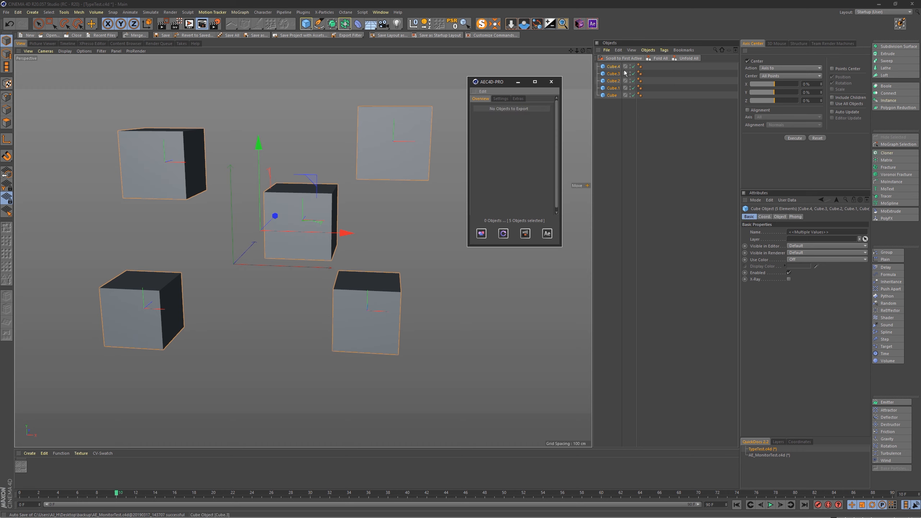
pyautogui.click(613, 108)
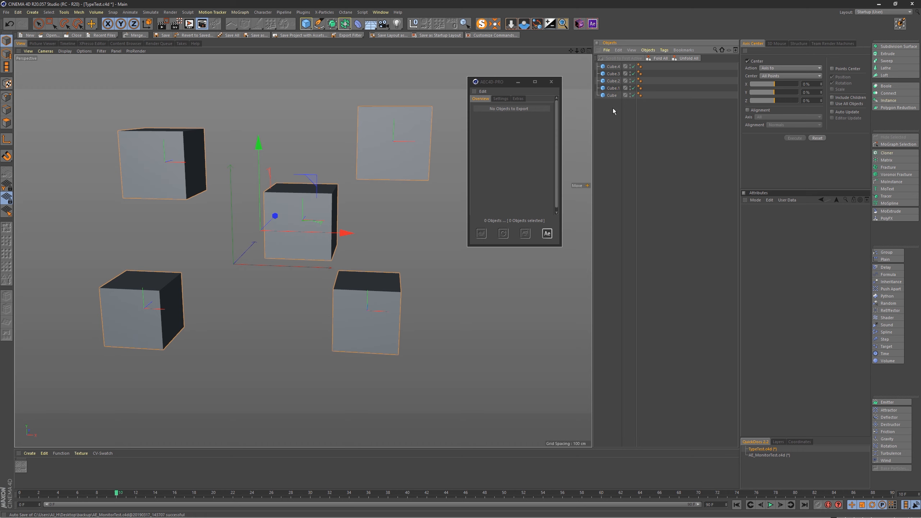
# Step: Add an External Compositing tag to Cube.3
pyautogui.rightClick(613, 73)
pyautogui.moveTo(693, 79)
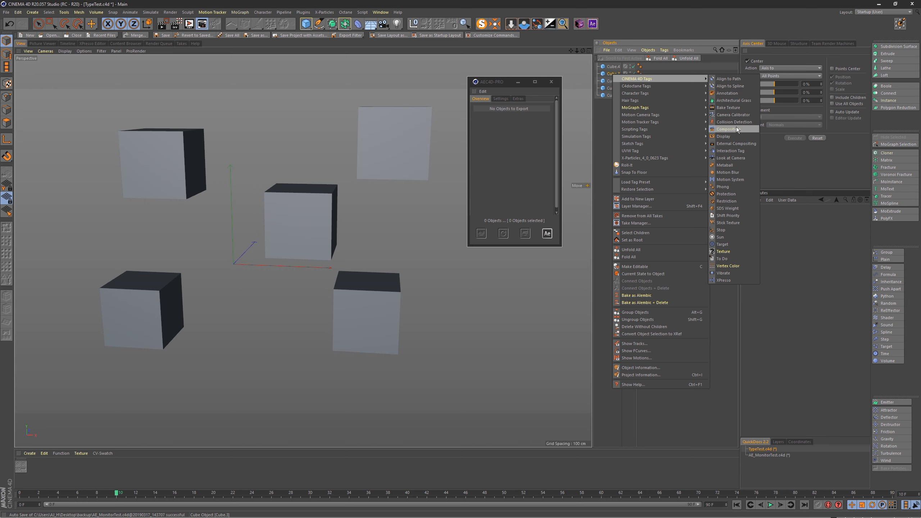
pyautogui.click(734, 143)
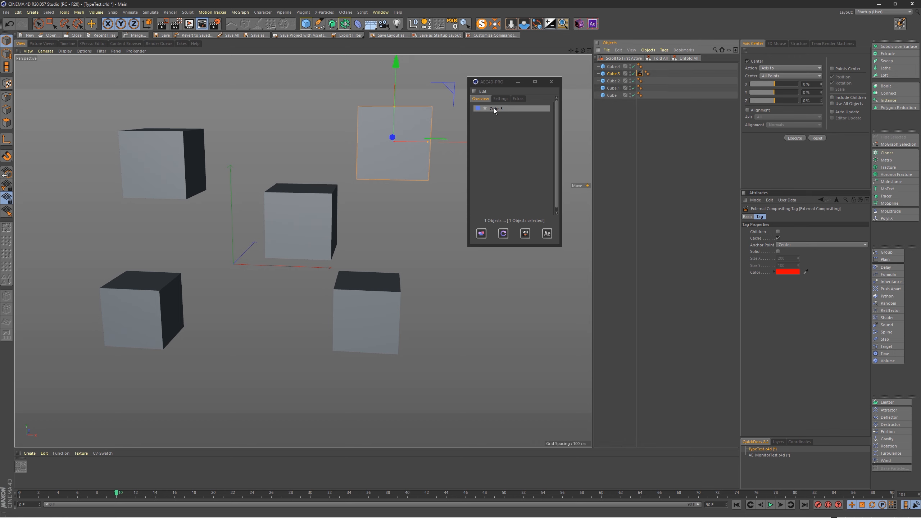
# Step: Toggle export off for Cube.3 in AEC4D-PRO
pyautogui.click(499, 124)
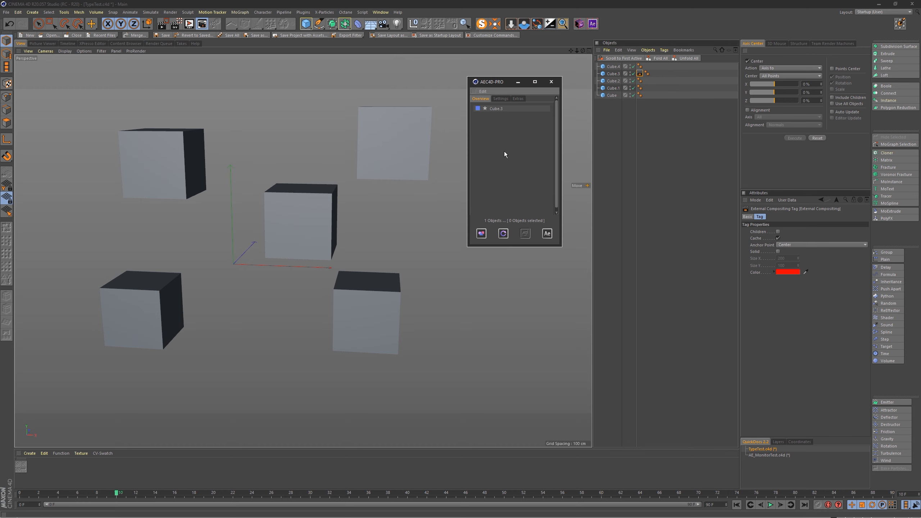
pyautogui.click(485, 109)
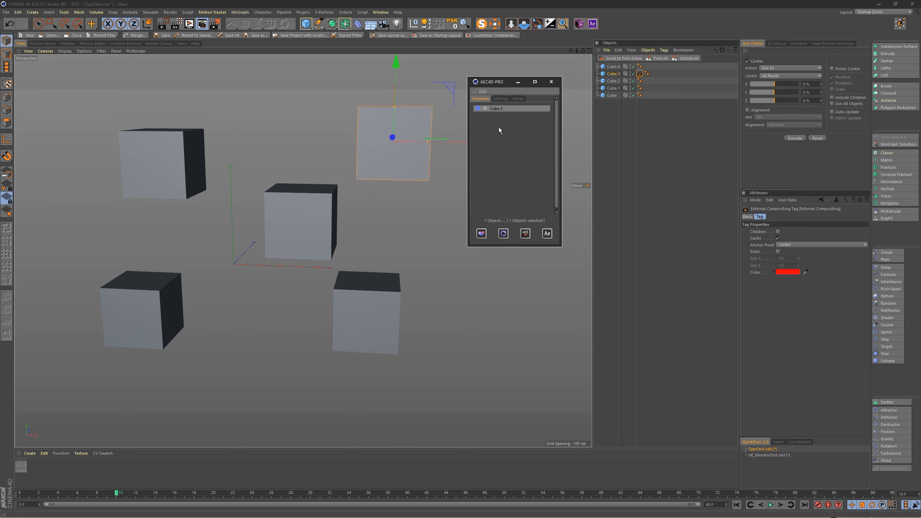
pyautogui.click(525, 236)
# Step: Toggle export on for all five cubes, adding Cube.4 separately after the others
pyautogui.click(611, 74)
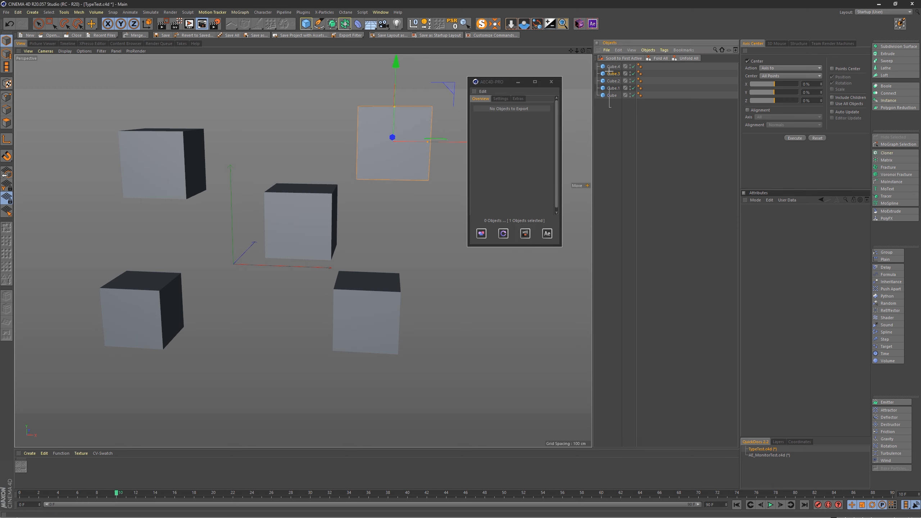
pyautogui.keyDown('shift'); pyautogui.click(611, 95); pyautogui.keyUp('shift')
pyautogui.click(525, 235)
pyautogui.click(525, 236)
pyautogui.click(527, 236)
pyautogui.click(527, 238)
pyautogui.click(527, 237)
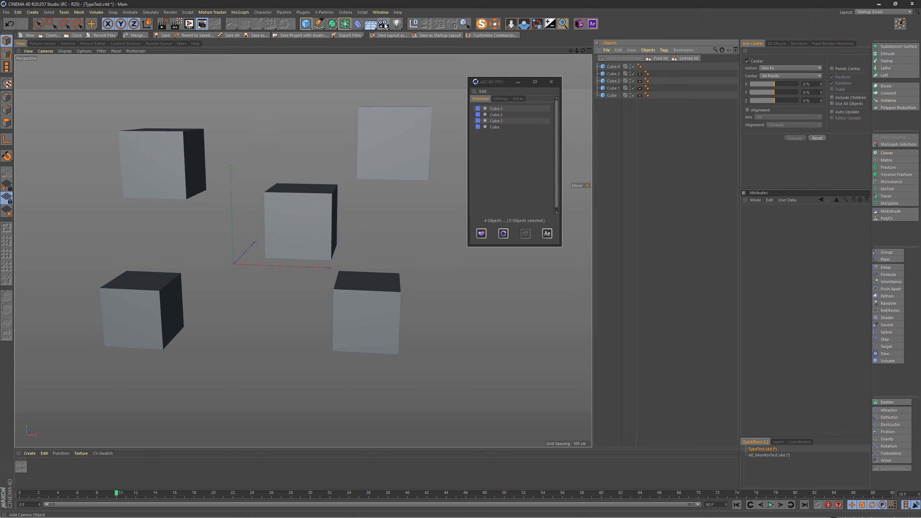
pyautogui.click(613, 67)
pyautogui.click(525, 234)
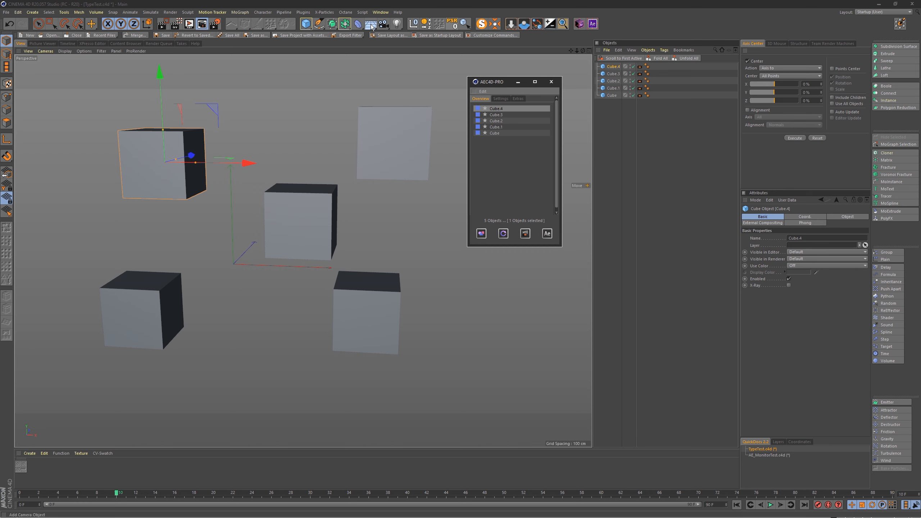
# Step: Add a camera, look through it and frame all five cubes with some space around them
pyautogui.moveTo(383, 24); pyautogui.dragTo(411, 39)
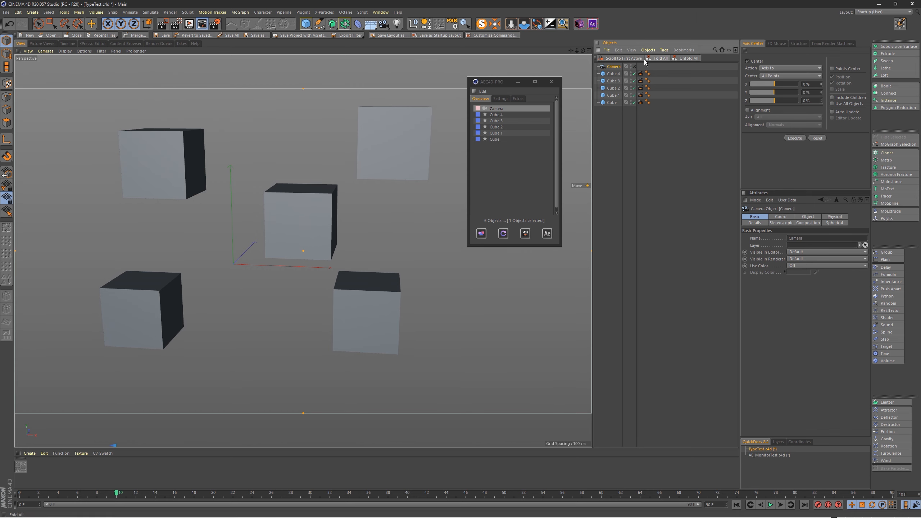
pyautogui.scroll(-2, 296, 207)
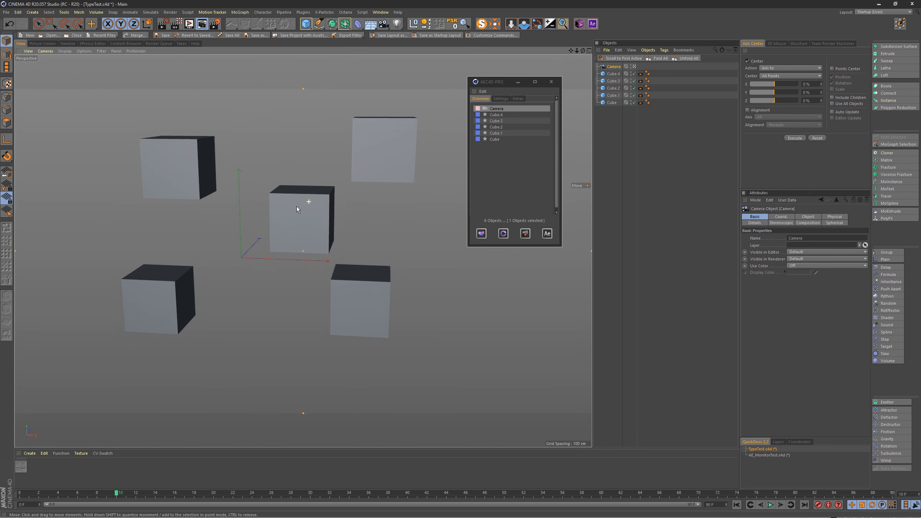
pyautogui.scroll(-1, 296, 207)
pyautogui.keyDown('alt'); pyautogui.moveTo(297, 206); pyautogui.dragTo(319, 213, button='middle'); pyautogui.keyUp('alt')
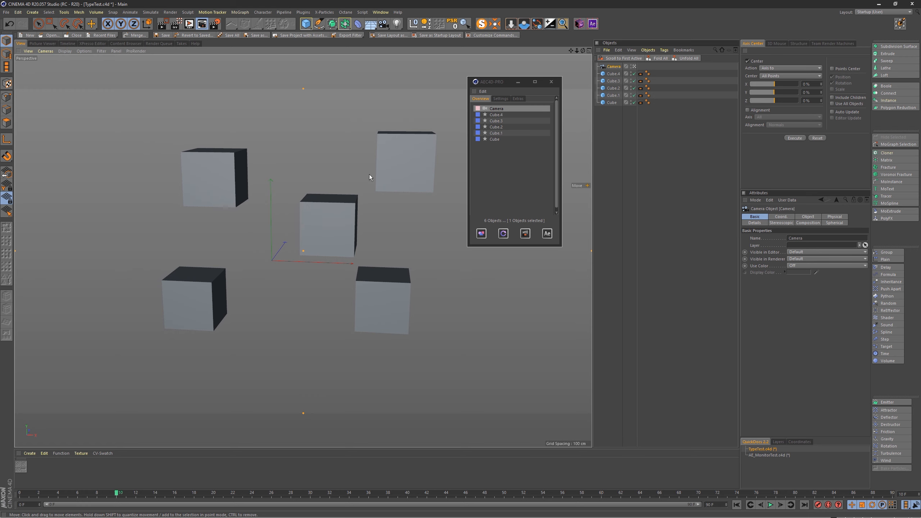
# Step: Export only the selected camera to a new After Effects composition, then return to Cinema 4D
pyautogui.click(481, 235)
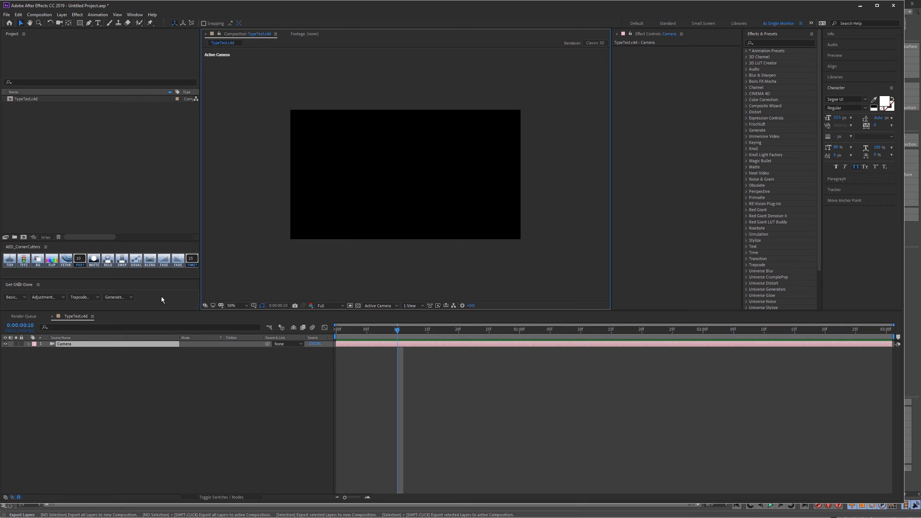
pyautogui.hotkey('alt', 'Tab')
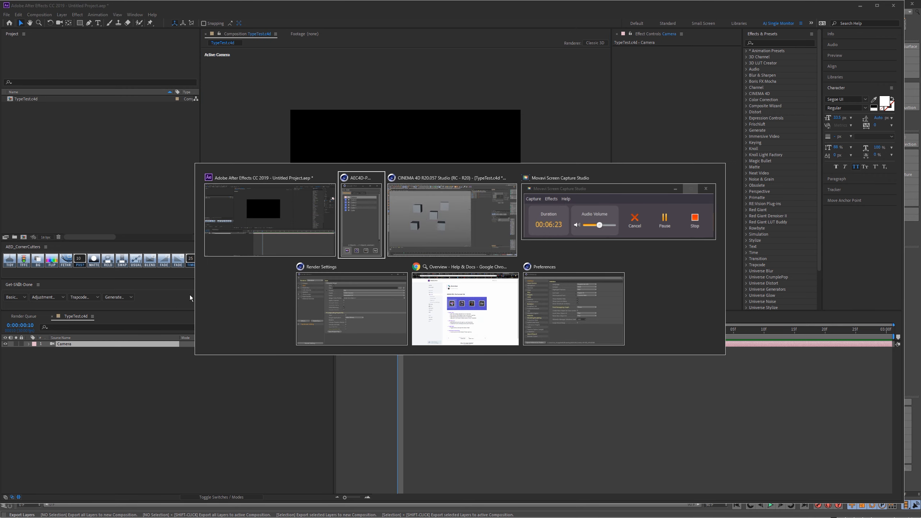
pyautogui.click(289, 212)
pyautogui.hotkey('alt', 'Tab')
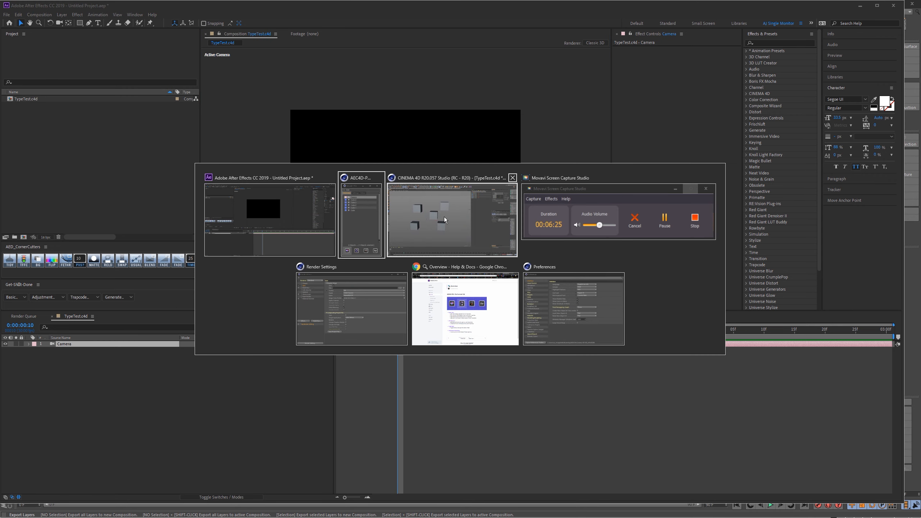
pyautogui.click(445, 216)
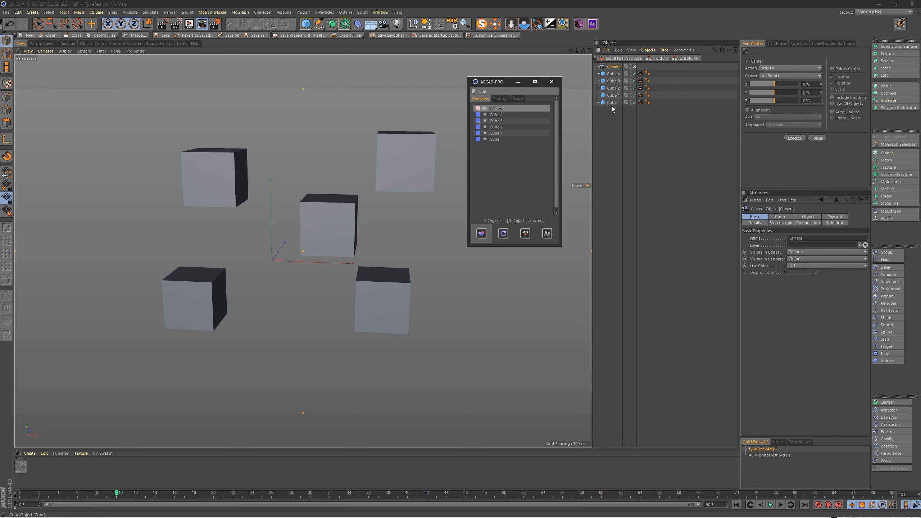
# Step: With nothing selected, export all layers to a new After Effects composition and select the first TypeTest.c4d composition in the project
pyautogui.click(611, 123)
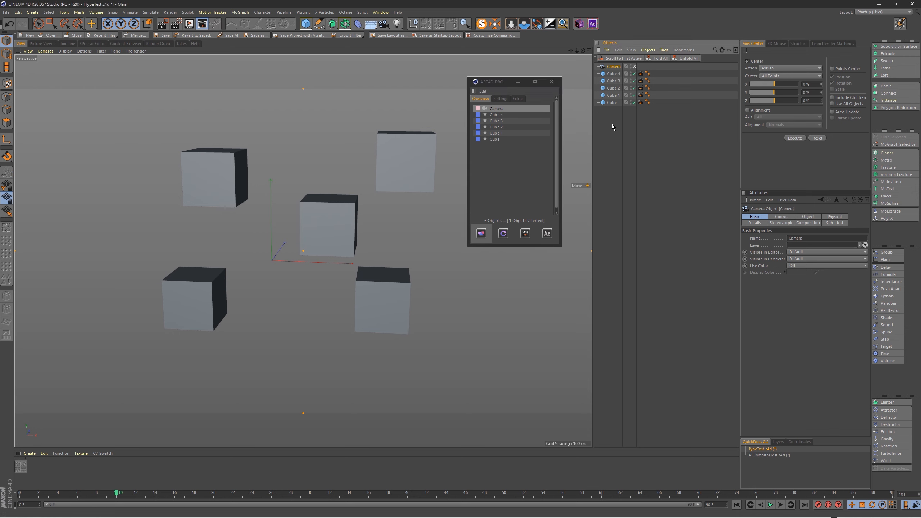
pyautogui.click(482, 234)
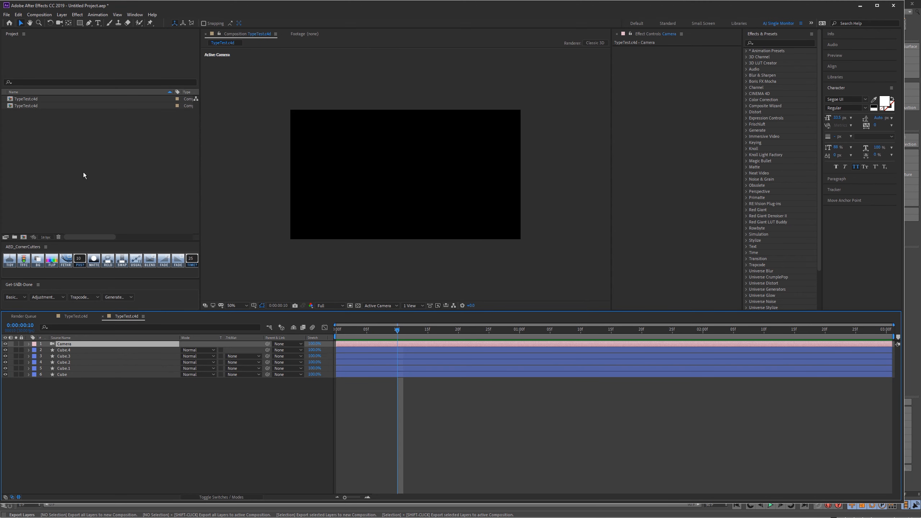
pyautogui.click(34, 97)
pyautogui.click(30, 105)
pyautogui.click(34, 98)
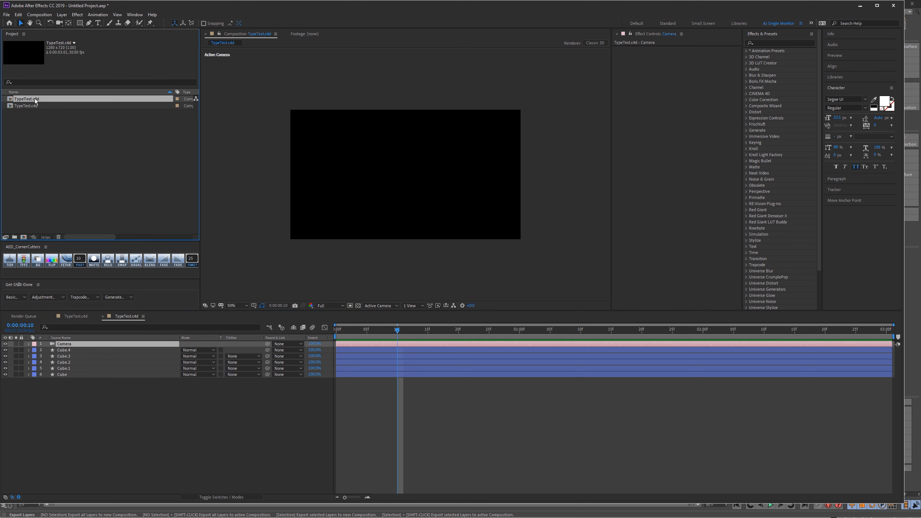
# Step: Open the camera-only composition and then the second one, select its five cube layers and set that composition's background to white
pyautogui.doubleClick(34, 98)
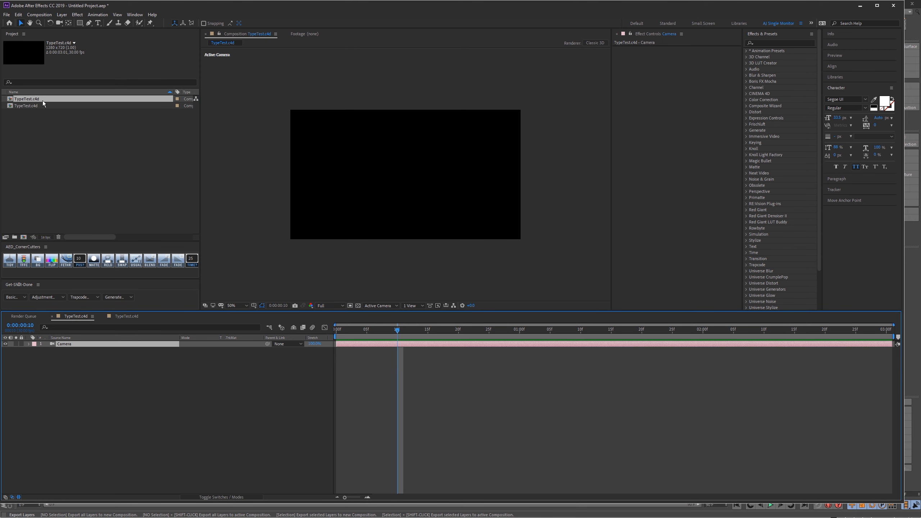
pyautogui.doubleClick(37, 105)
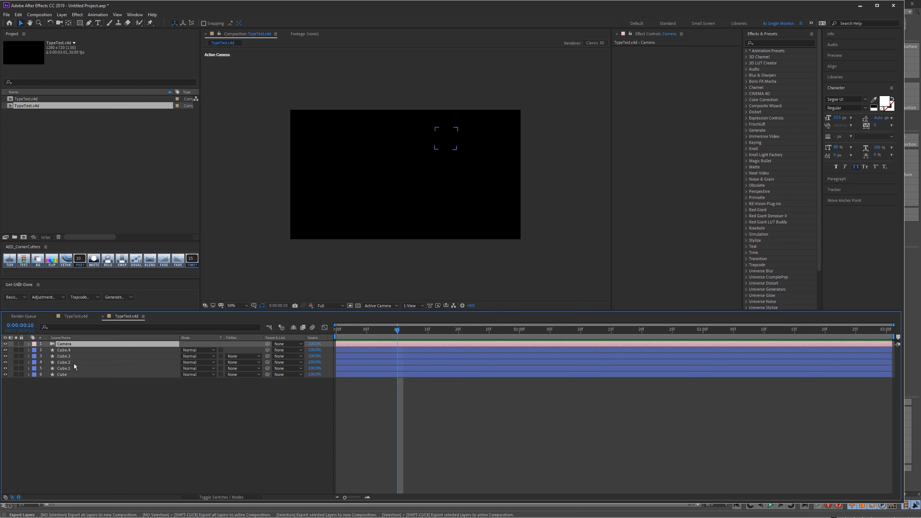
pyautogui.moveTo(78, 384); pyautogui.dragTo(111, 348)
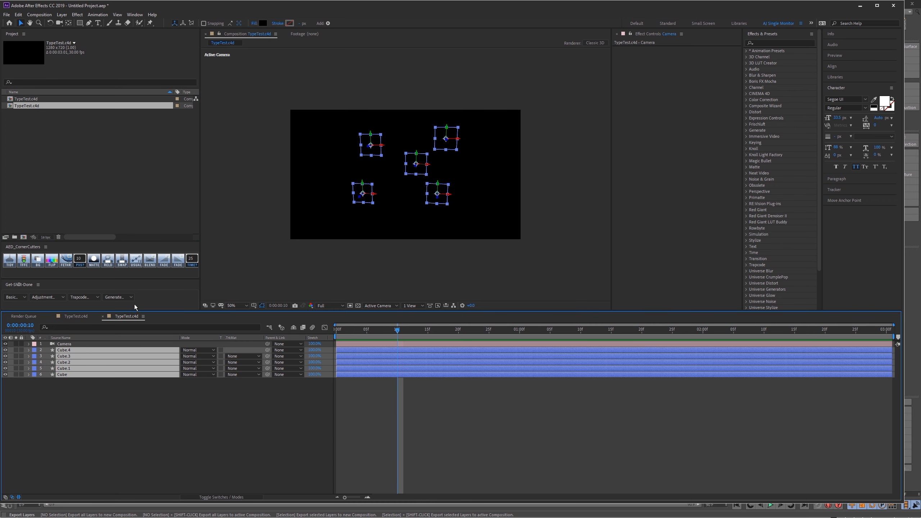
pyautogui.click(119, 297)
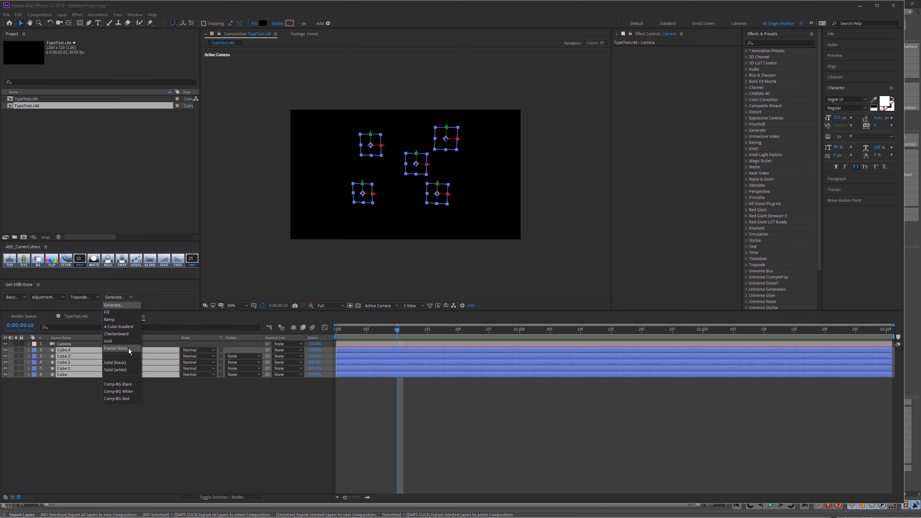
pyautogui.click(120, 391)
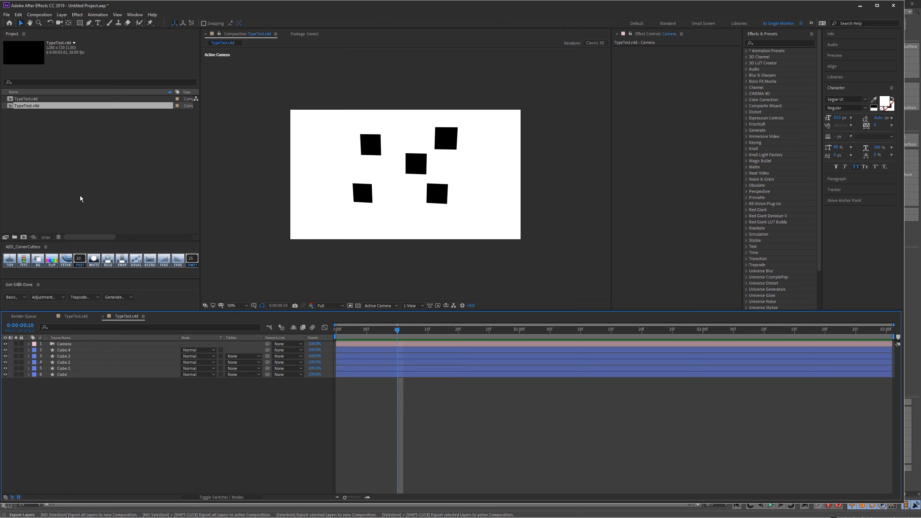
# Step: Return to Cinema 4D and export all layers to another new composition with nothing selected, then check it in After Effects
pyautogui.hotkey('alt', 'Tab')
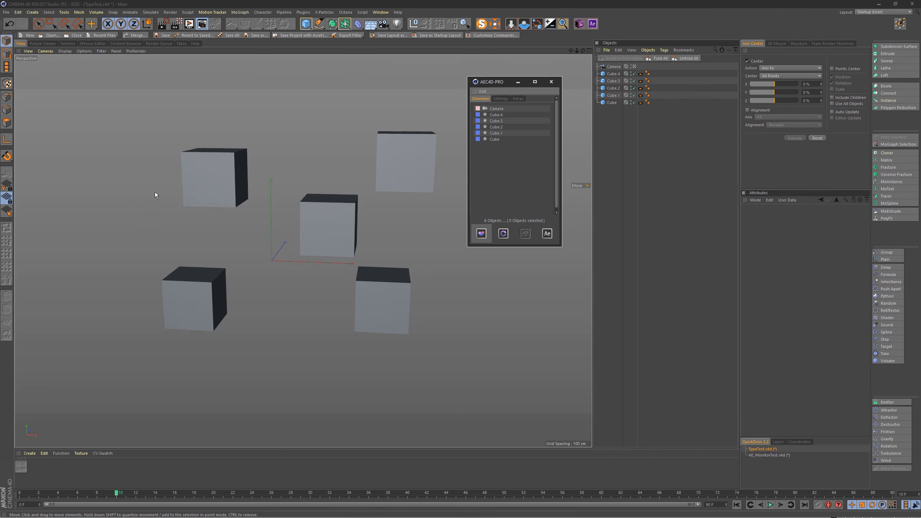
pyautogui.click(480, 234)
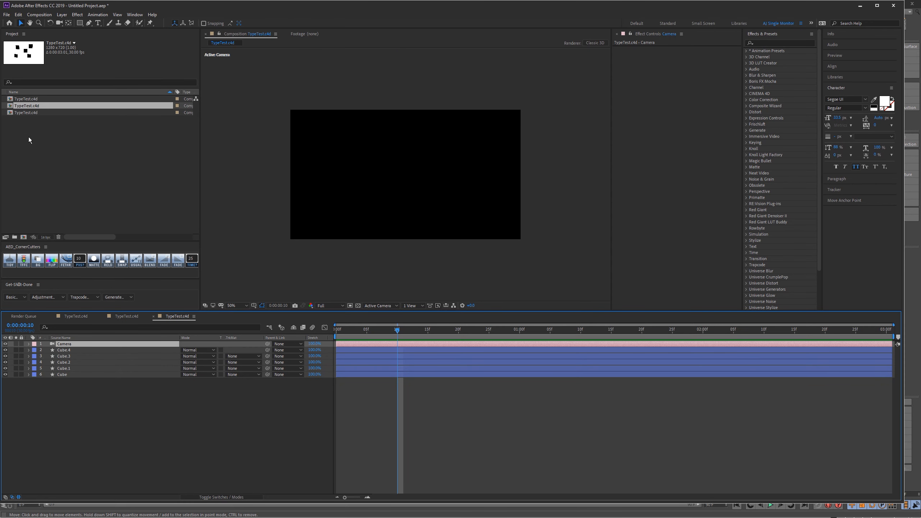
pyautogui.hotkey('alt', 'Tab')
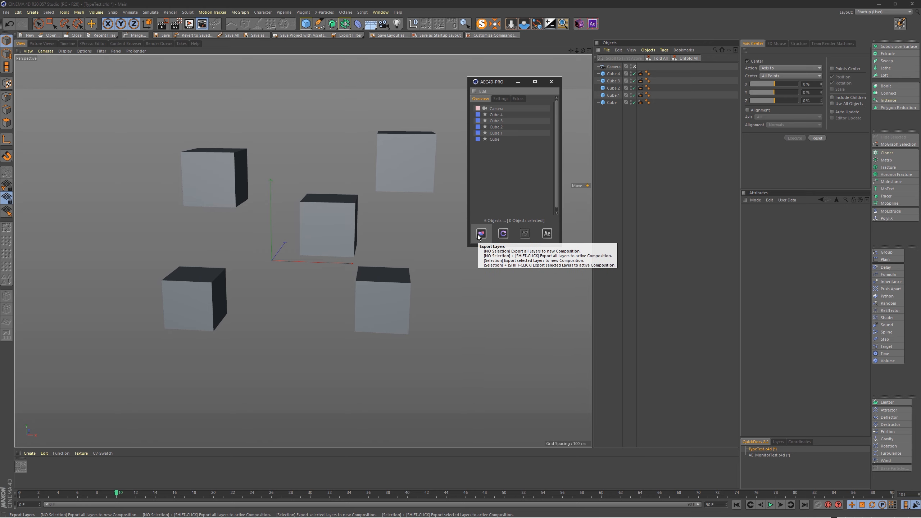
pyautogui.hotkey('alt', 'Tab')
pyautogui.click(413, 238)
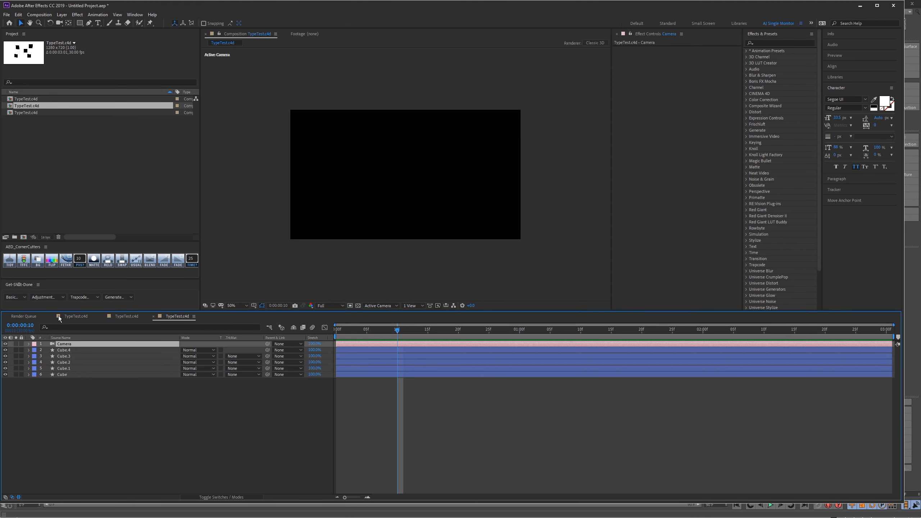
# Step: Open the camera-only composition to make it active and delete the other two TypeTest.c4d compositions from the project
pyautogui.click(37, 124)
pyautogui.click(30, 112)
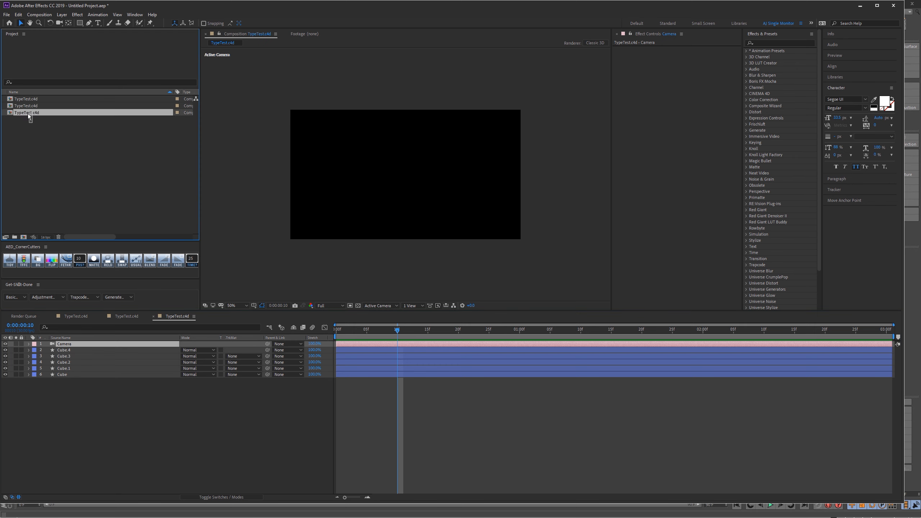
pyautogui.doubleClick(32, 100)
pyautogui.moveTo(32, 119); pyautogui.dragTo(26, 107)
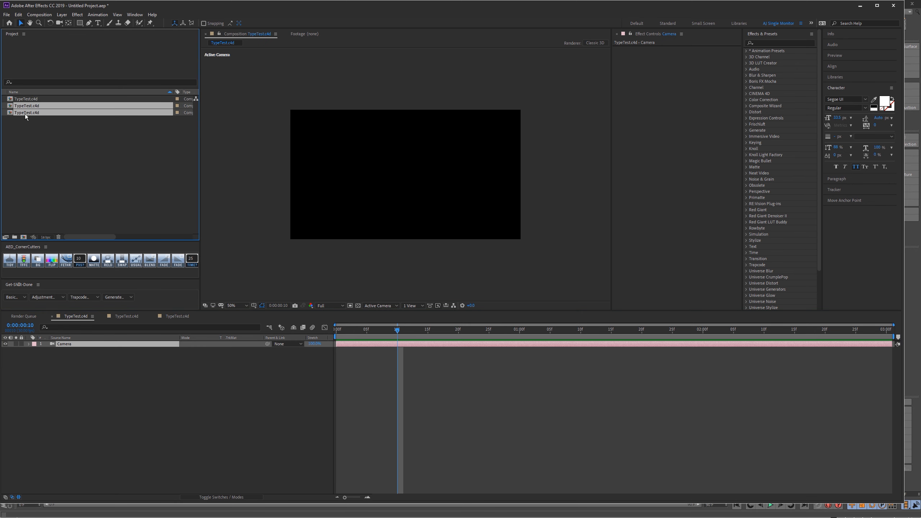
pyautogui.press('Delete')
pyautogui.click(488, 265)
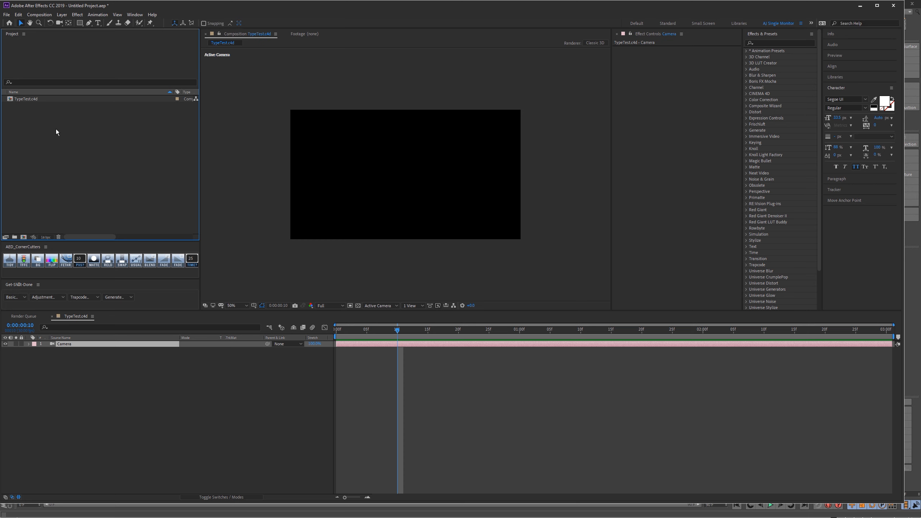
pyautogui.click(34, 101)
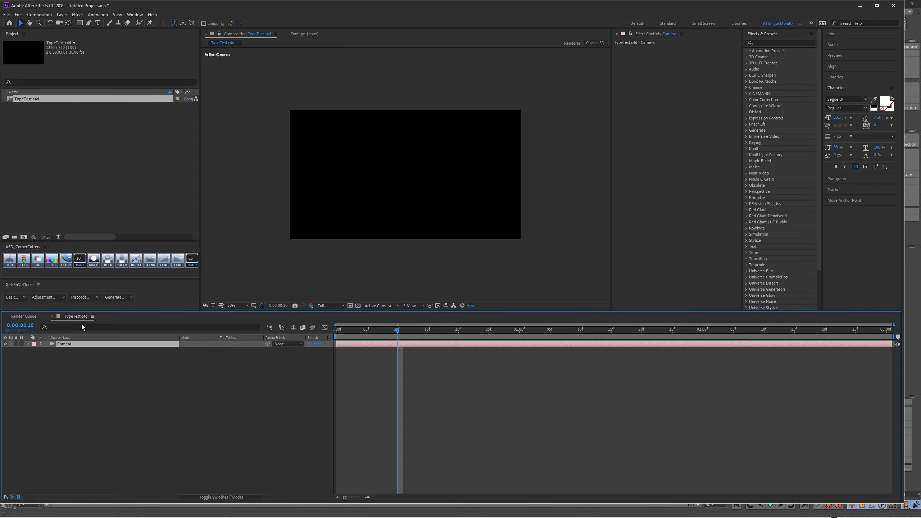
# Step: Switch to Cinema 4D, select the five cubes and export only them to the active composition, then return to After Effects
pyautogui.hotkey('alt', 'Tab')
pyautogui.click(431, 228)
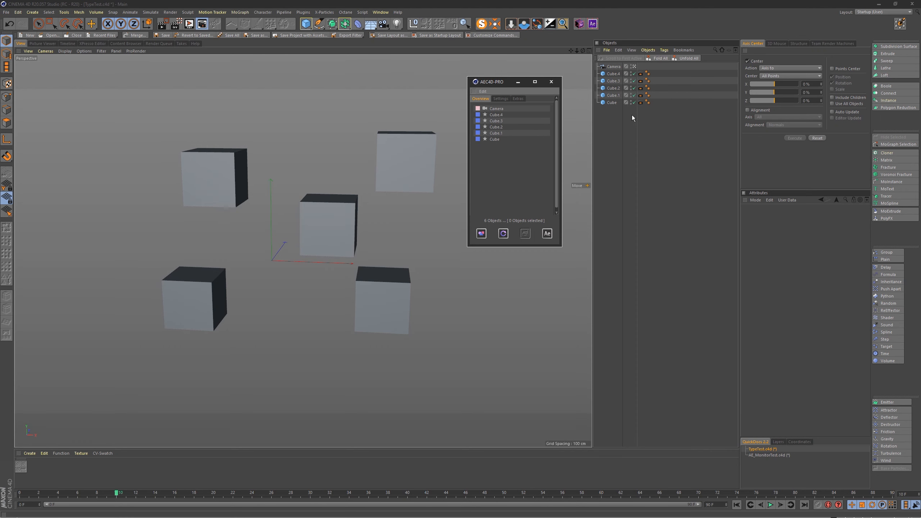
pyautogui.moveTo(611, 115); pyautogui.dragTo(609, 70)
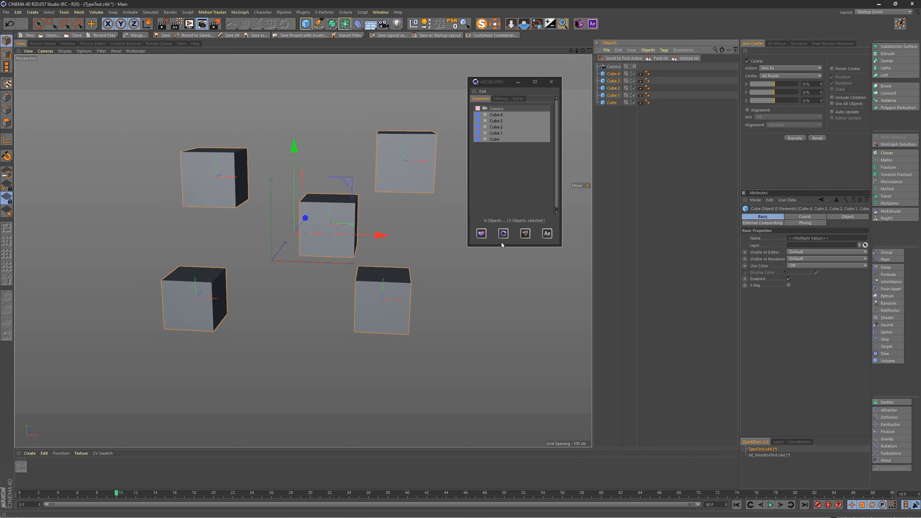
pyautogui.click(480, 234)
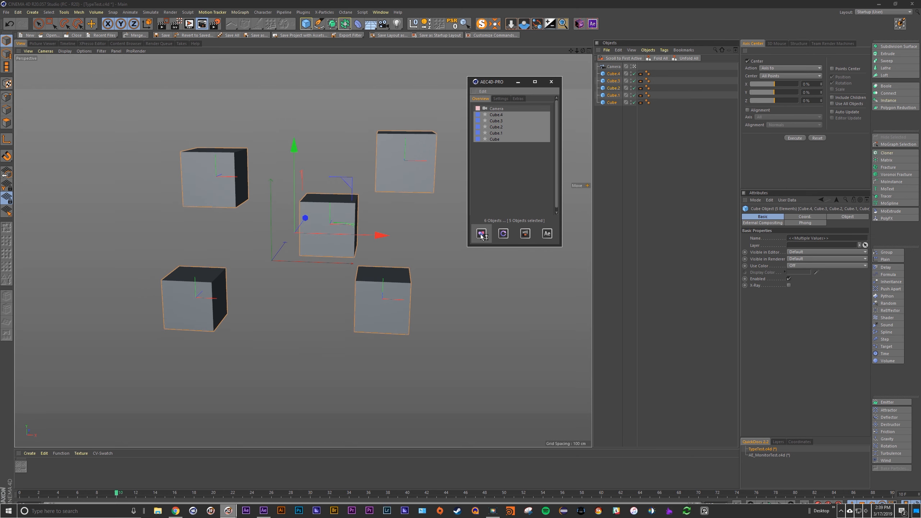
pyautogui.hotkey('alt', 'Tab')
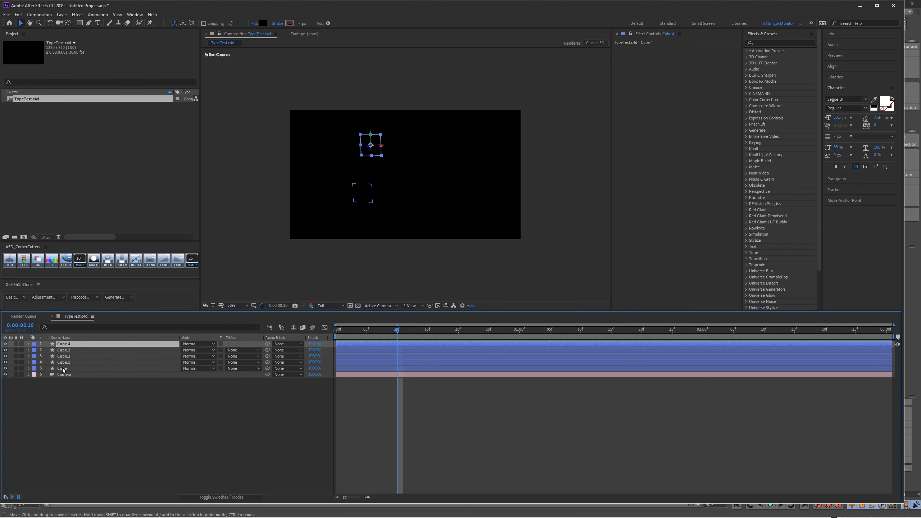
# Step: Set the composition's background to white and compare the exported cubes with the Cinema 4D scene
pyautogui.press('F2')
pyautogui.click(119, 297)
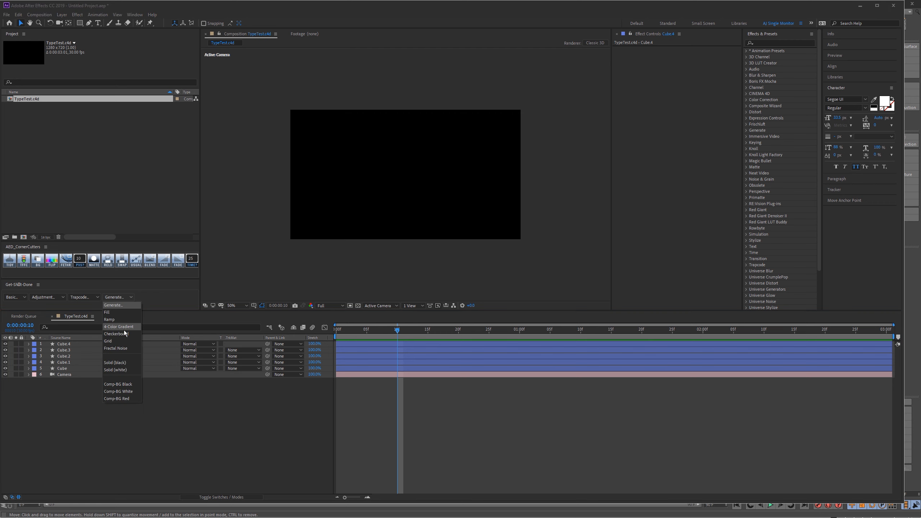
pyautogui.click(126, 391)
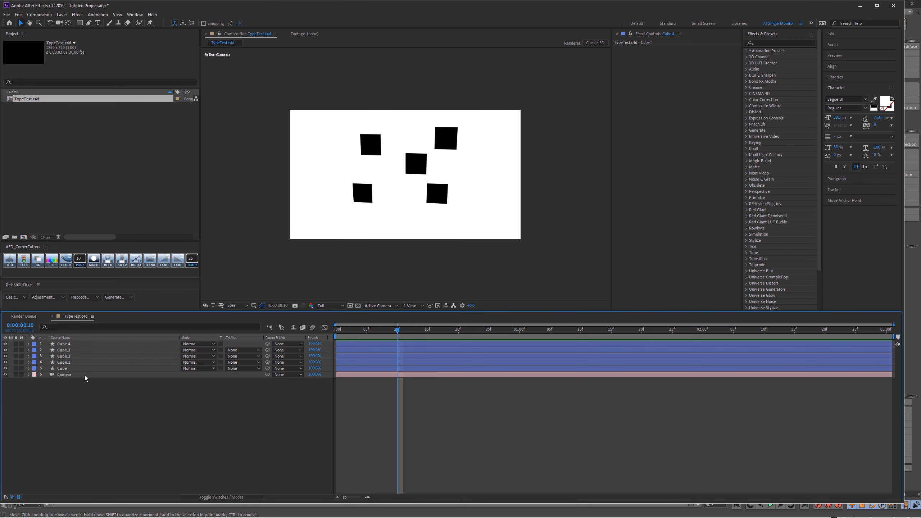
pyautogui.hotkey('alt', 'Tab')
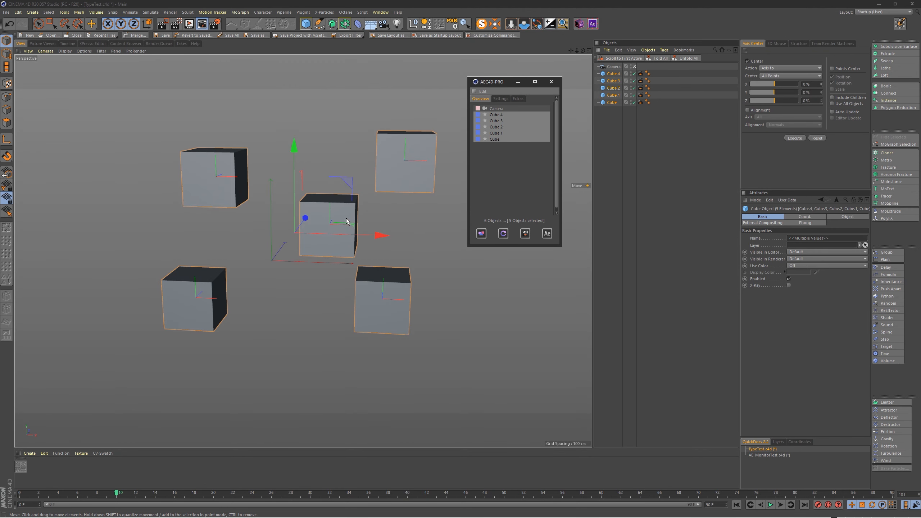
pyautogui.hotkey('alt', 'Tab')
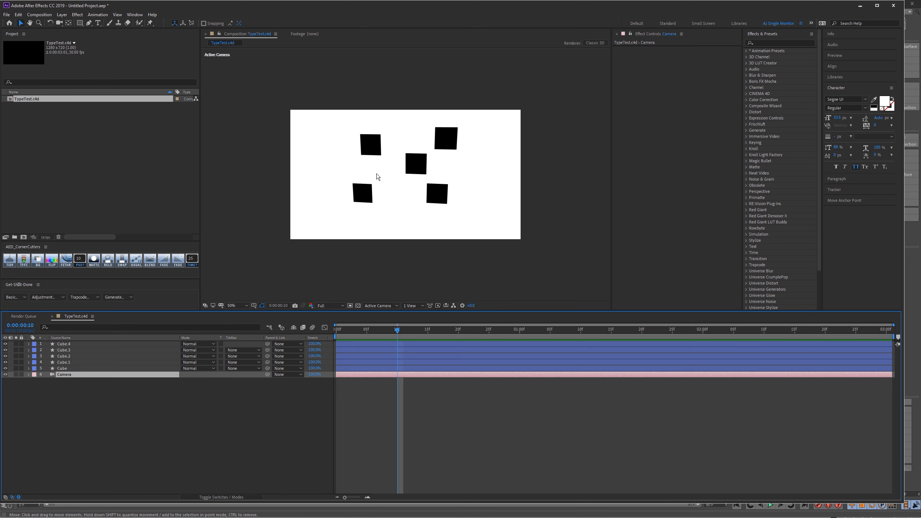
pyautogui.hotkey('alt', 'Tab')
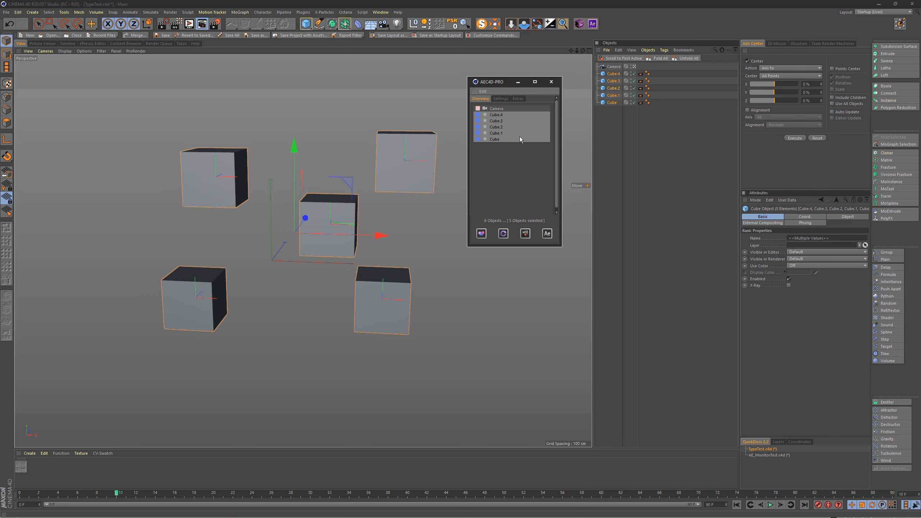
# Step: Add a plane oriented to -Z above and to the left of the cubes, widened to about 938 cm
pyautogui.scroll(-2, 399, 174)
pyautogui.keyDown('alt'); pyautogui.moveTo(399, 174); pyautogui.dragTo(460, 192, button='middle'); pyautogui.keyUp('alt')
pyautogui.moveTo(305, 24); pyautogui.dragTo(370, 62)
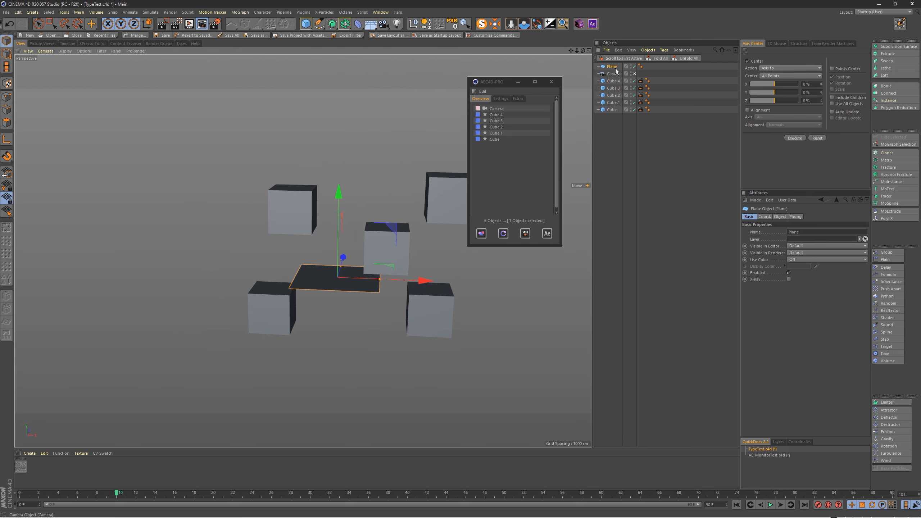
pyautogui.click(780, 217)
pyautogui.click(794, 261)
pyautogui.click(796, 305)
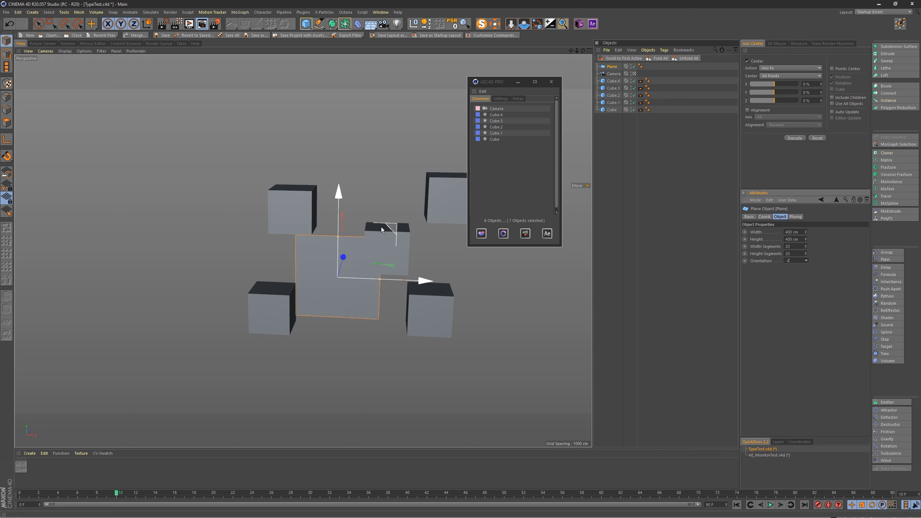
pyautogui.moveTo(381, 227); pyautogui.dragTo(190, 105)
pyautogui.moveTo(212, 163); pyautogui.dragTo(243, 163)
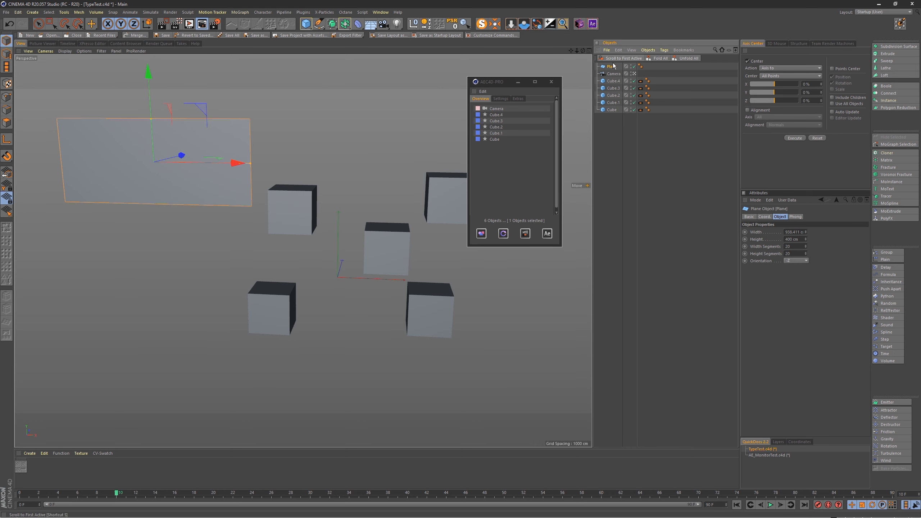
# Step: Export the selected plane to the active composition, check it in After Effects and return to Cinema 4D
pyautogui.click(481, 234)
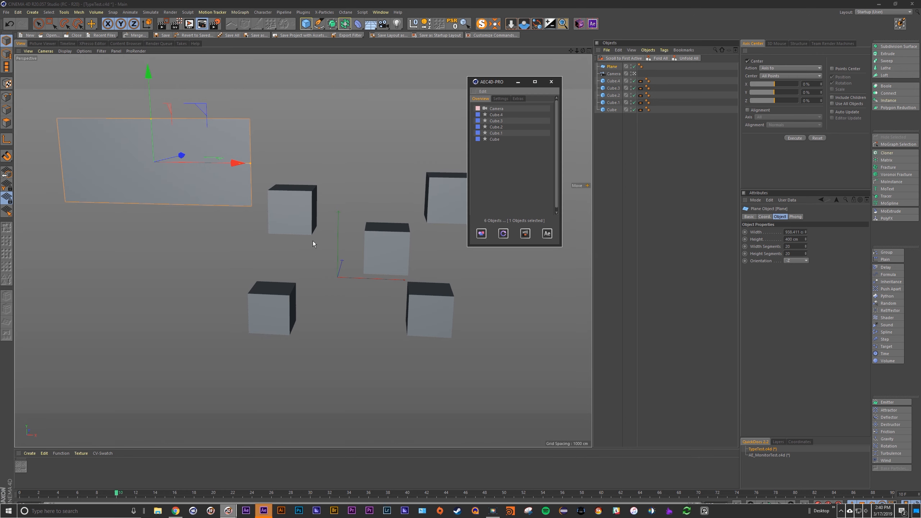
pyautogui.hotkey('alt', 'Tab')
pyautogui.hotkey('alt', 'Tab')
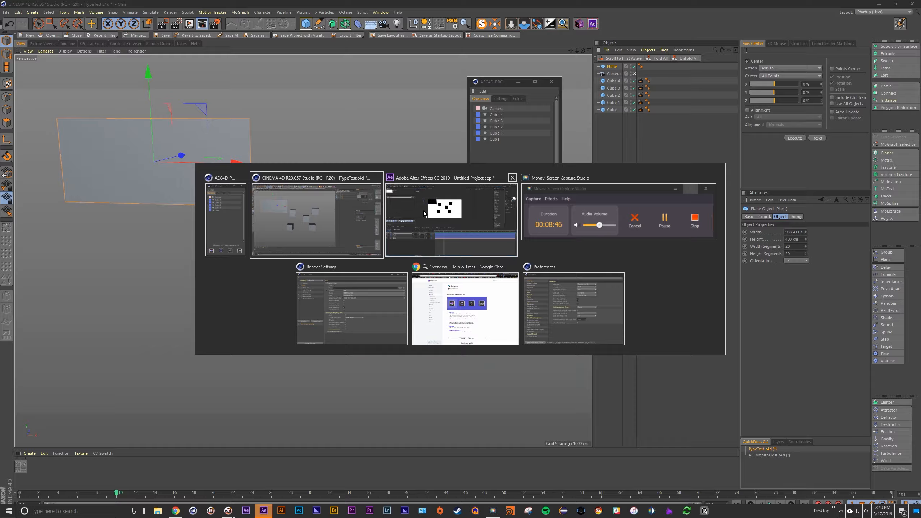
pyautogui.hotkey('alt', 'Tab')
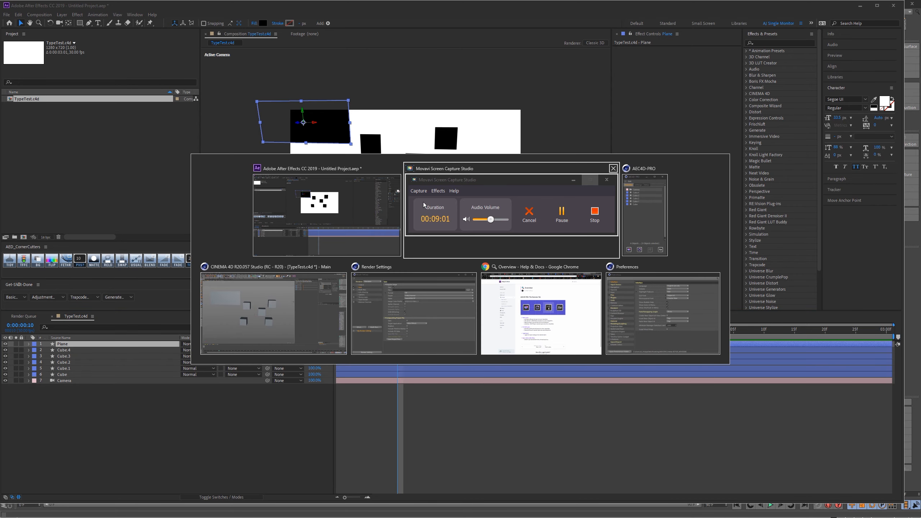
pyautogui.click(284, 282)
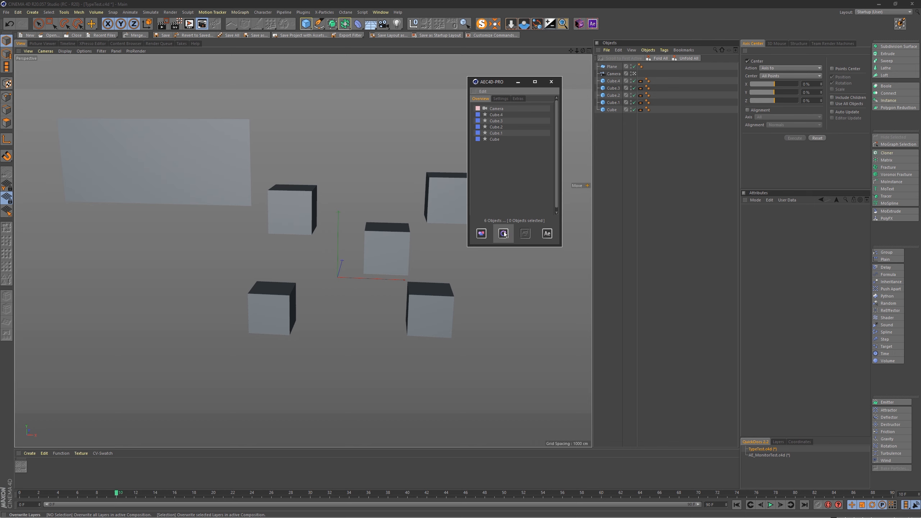
# Step: Select the camera and overwrite its layer in the active composition, then compare the view in Cinema 4D and After Effects
pyautogui.click(612, 74)
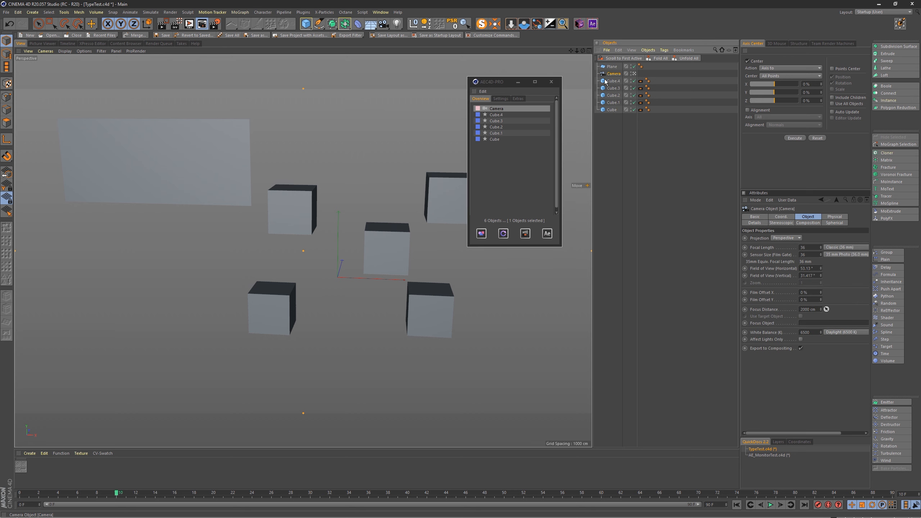
pyautogui.click(503, 235)
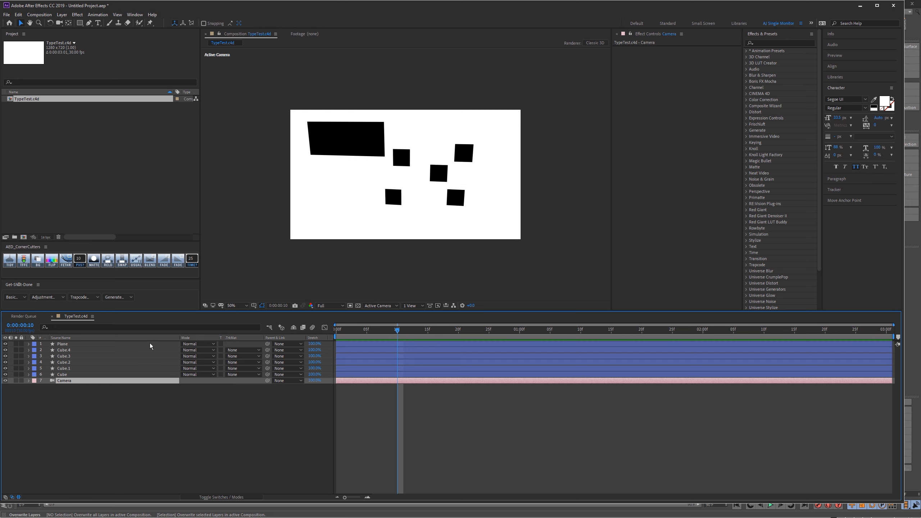
pyautogui.hotkey('alt', 'Tab')
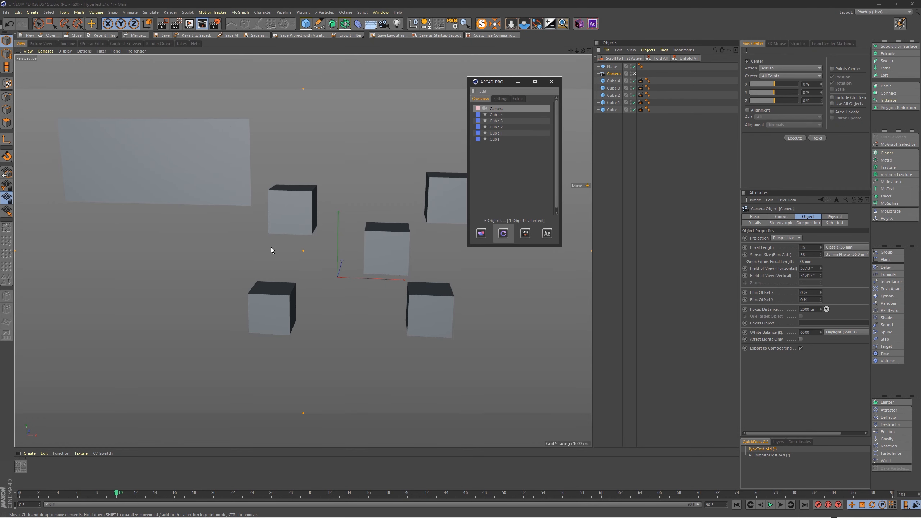
pyautogui.hotkey('alt', 'Tab')
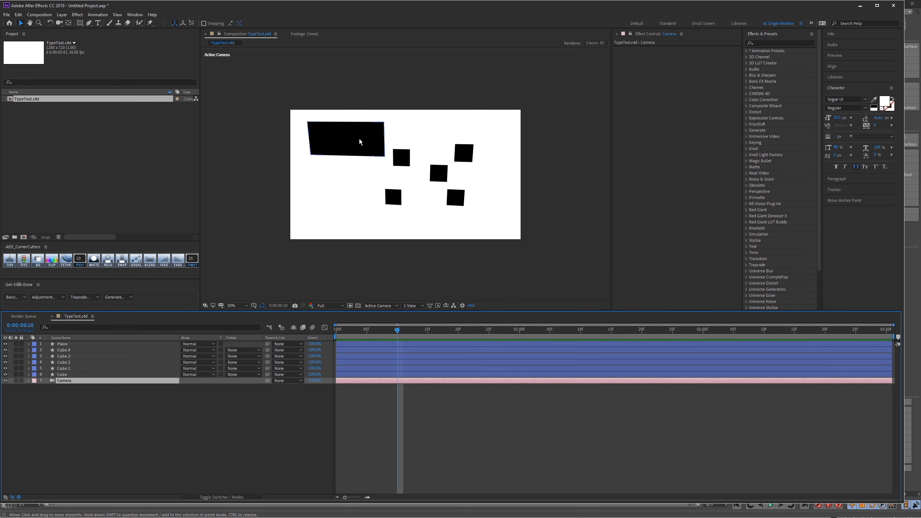
# Step: Return to Cinema 4D and narrow the plane to about 135 cm wide
pyautogui.hotkey('alt', 'Tab')
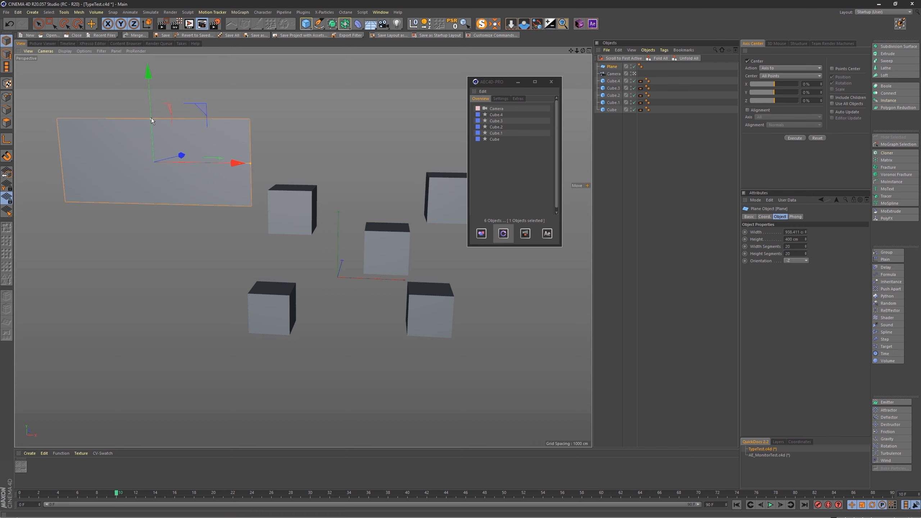
pyautogui.moveTo(249, 163); pyautogui.dragTo(168, 163)
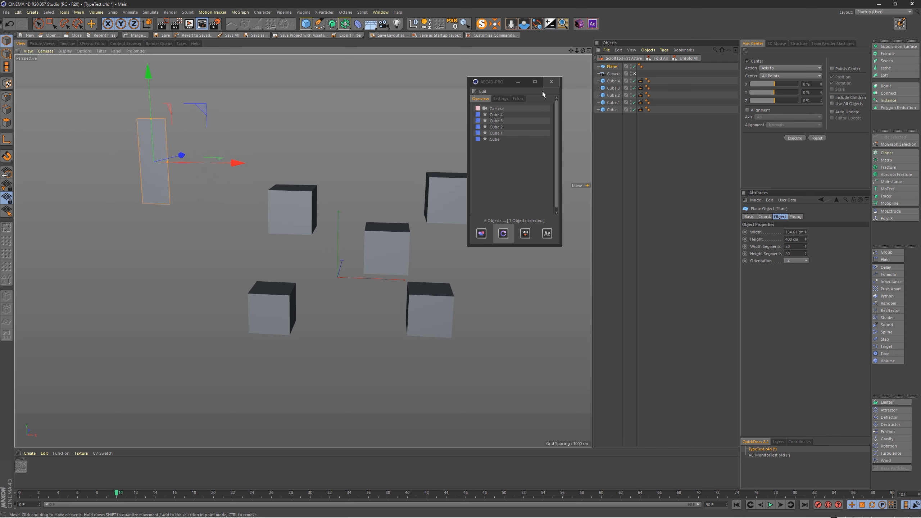
# Step: Overwrite the narrowed plane's layer in the active composition, check it in After Effects and return to Cinema 4D
pyautogui.click(503, 233)
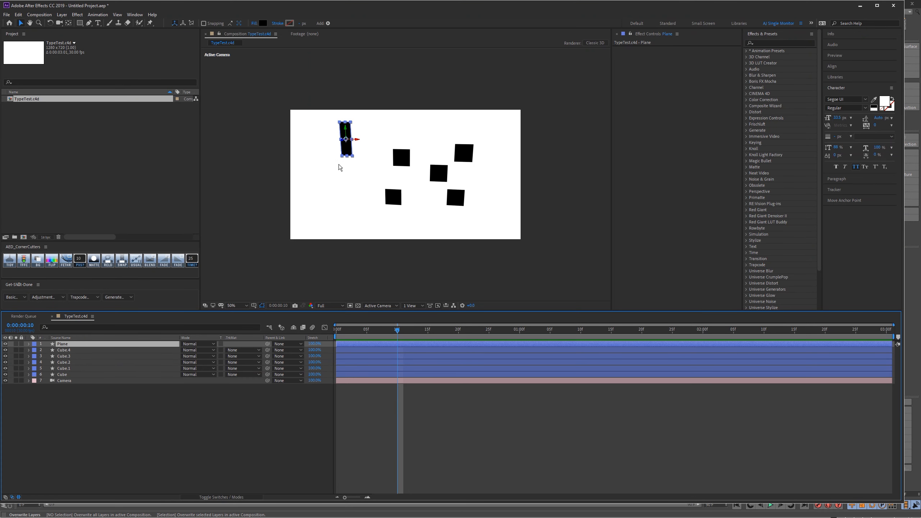
pyautogui.hotkey('alt', 'Tab')
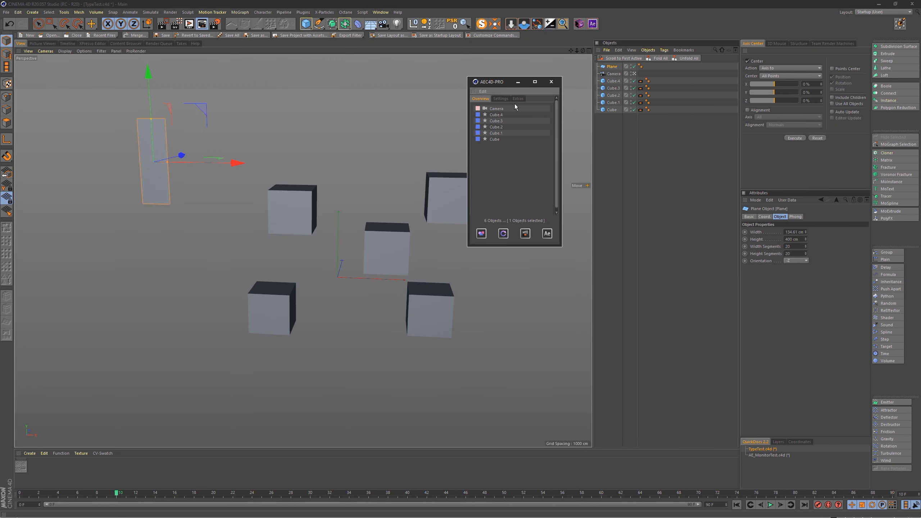
# Step: Open the AEC4D-PRO settings in an enlarged window and compare the plane in Cinema 4D and After Effects
pyautogui.click(502, 100)
pyautogui.moveTo(559, 243); pyautogui.dragTo(577, 289)
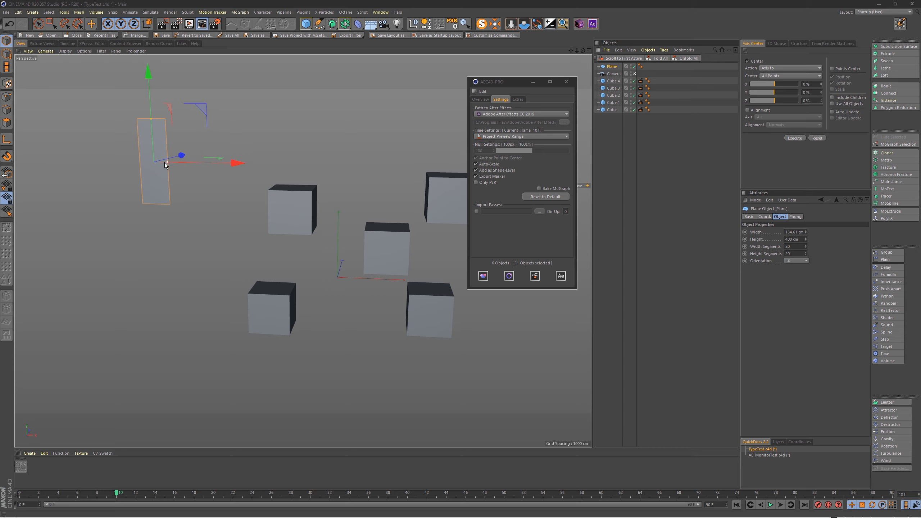
pyautogui.hotkey('alt', 'Tab')
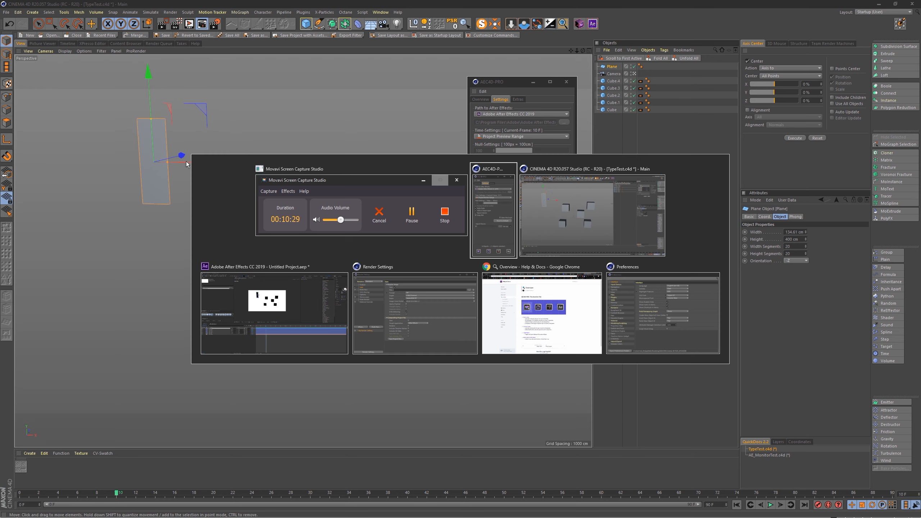
pyautogui.press('Escape')
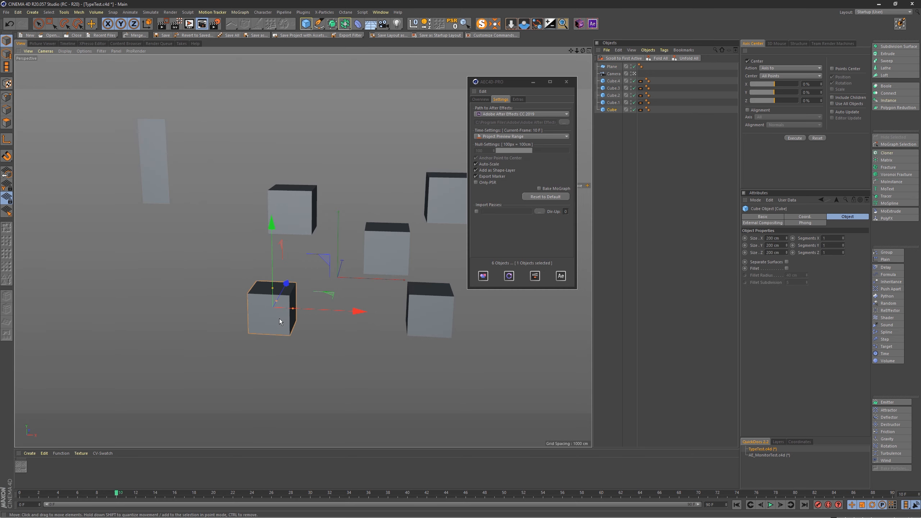
pyautogui.hotkey('alt', 'Tab')
pyautogui.click(278, 309)
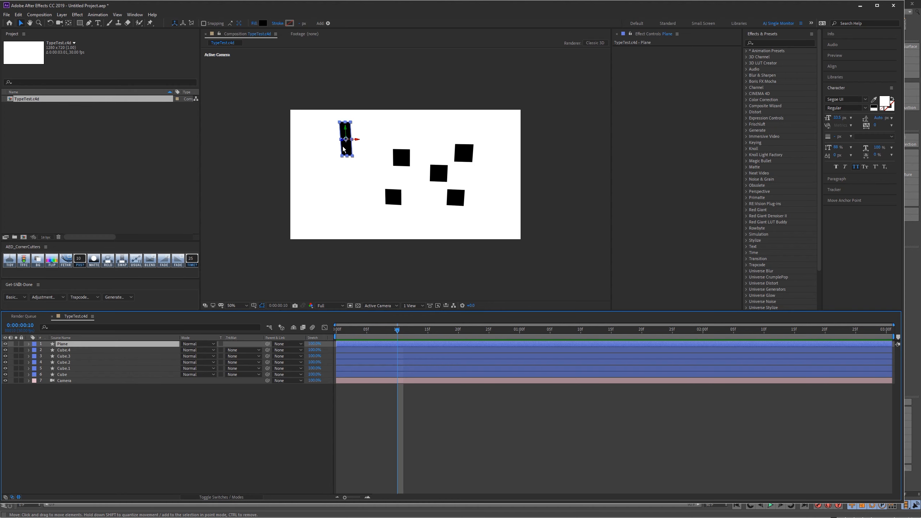
pyautogui.hotkey('alt', 'Tab')
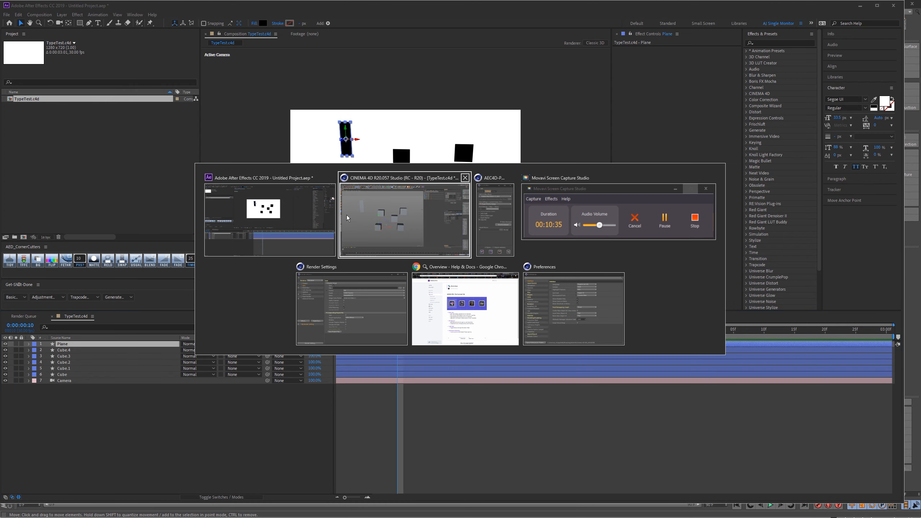
pyautogui.click(396, 218)
# Step: Turn off Auto-Scale in the plugin settings and widen the plane until it extends past the upper-left cube
pyautogui.click(490, 164)
pyautogui.click(148, 161)
pyautogui.moveTo(172, 162); pyautogui.dragTo(344, 164)
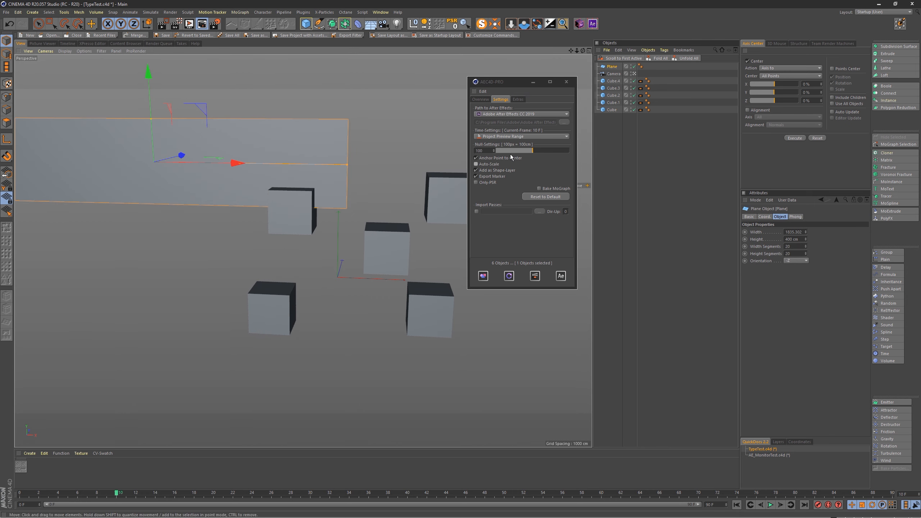
# Step: Overwrite the widened plane's layer with Auto-Scale off, check its size in After Effects and return to Cinema 4D
pyautogui.click(504, 279)
pyautogui.click(170, 394)
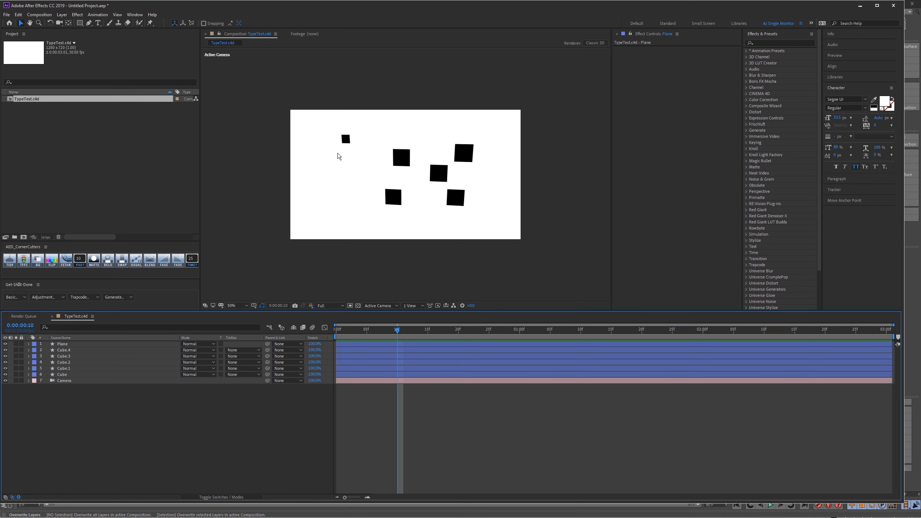
pyautogui.hotkey('alt', 'Tab')
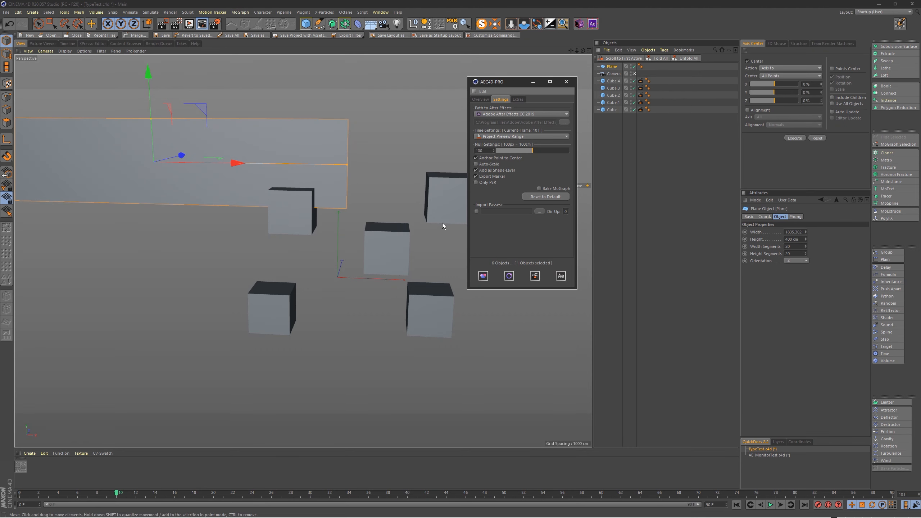
pyautogui.click(437, 225)
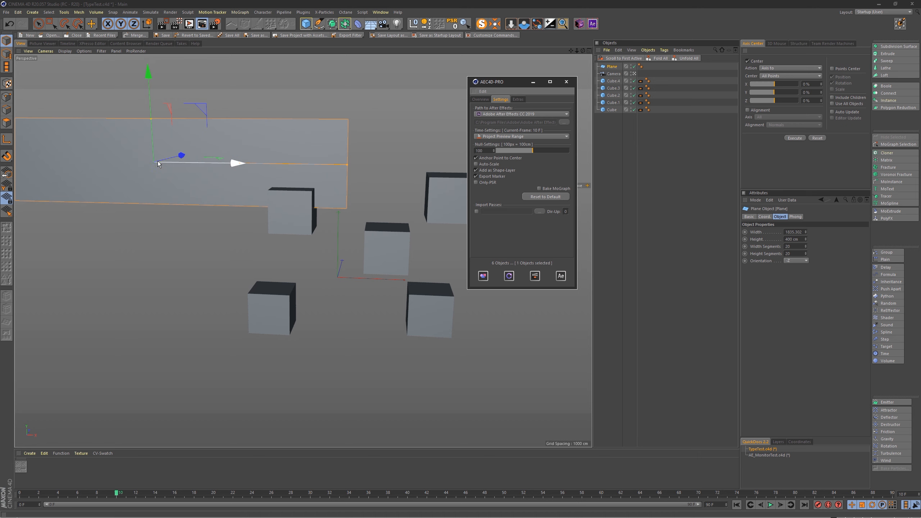
# Step: Turn off Anchor Point to Center and inspect the Plane layer's current anchor point in After Effects before returning to Cinema 4D
pyautogui.click(493, 158)
pyautogui.click(494, 159)
pyautogui.hotkey('alt', 'Tab')
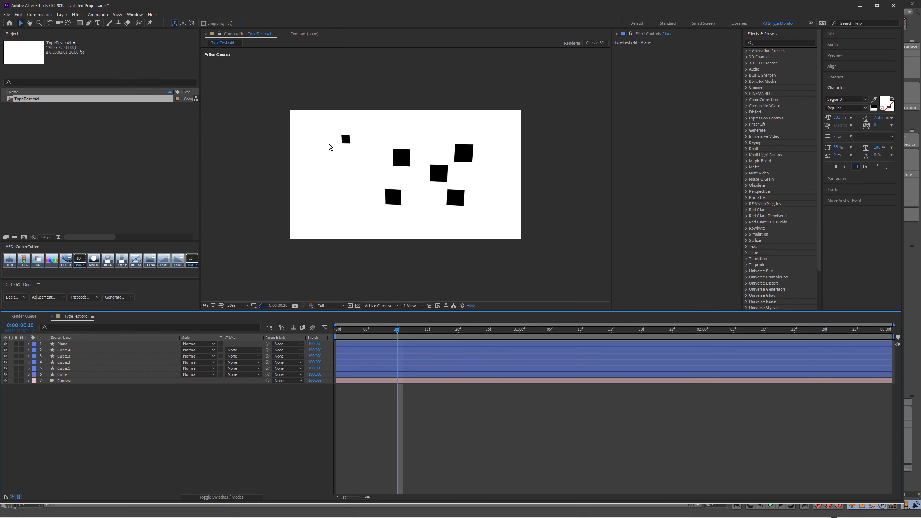
pyautogui.click(344, 140)
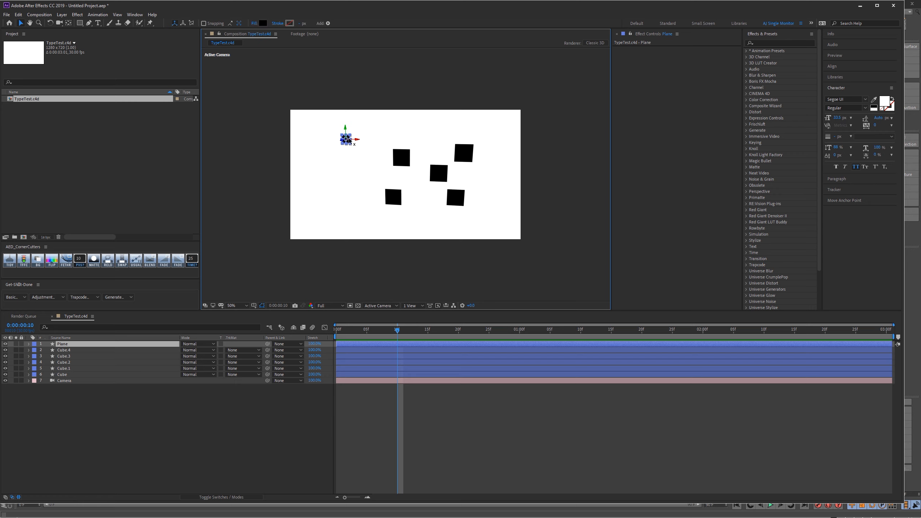
pyautogui.hotkey('alt', 'Tab')
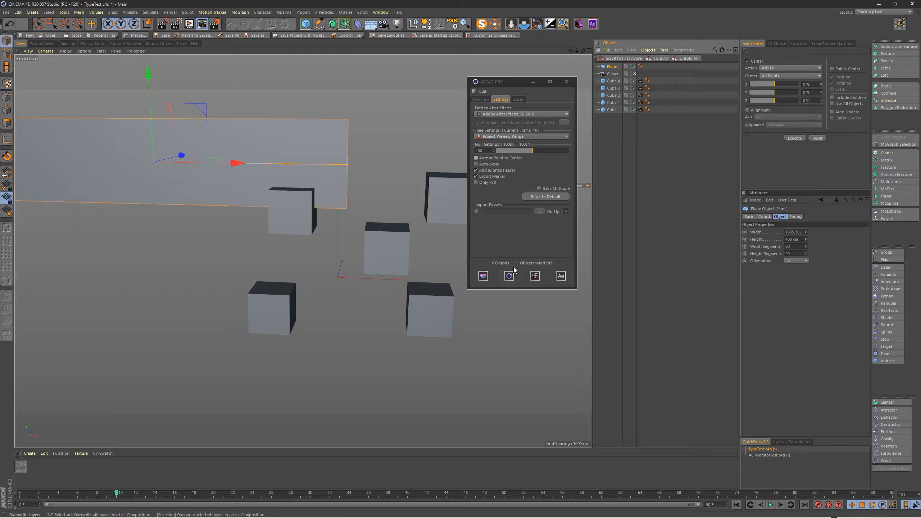
# Step: Overwrite the plane's layer with the uncentered anchor point, examine it up close in After Effects and return to Cinema 4D
pyautogui.click(509, 276)
pyautogui.press(',')
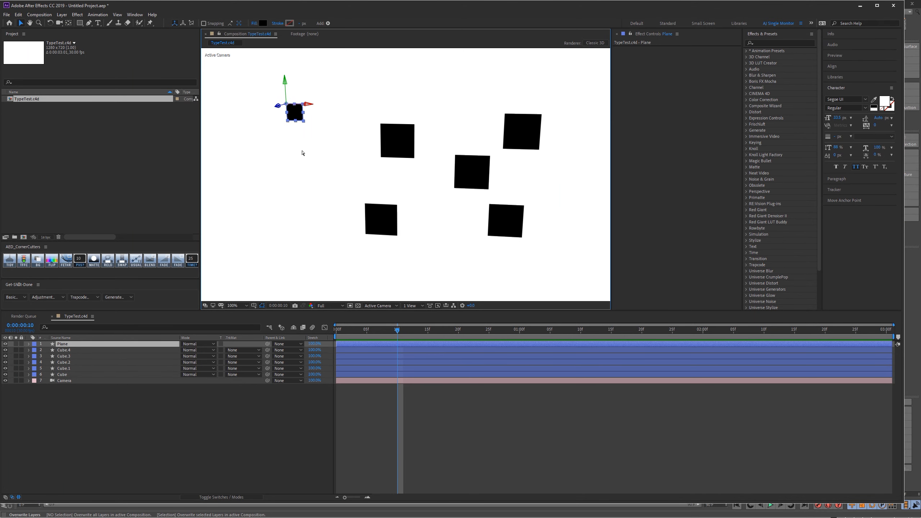
pyautogui.press(',')
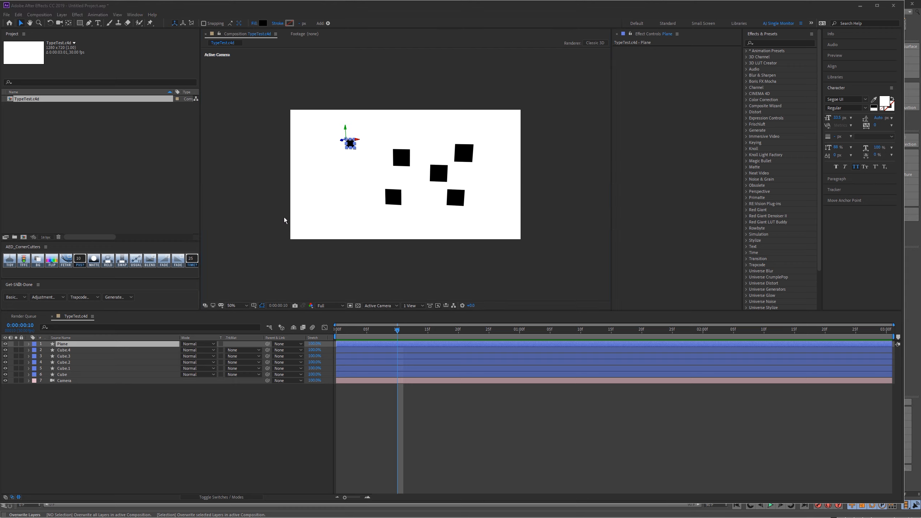
pyautogui.hotkey('alt', 'Tab')
pyautogui.click(418, 215)
# Step: Turn Auto-Scale back on and turn off Add as Shape-Layer in the plugin settings
pyautogui.click(490, 164)
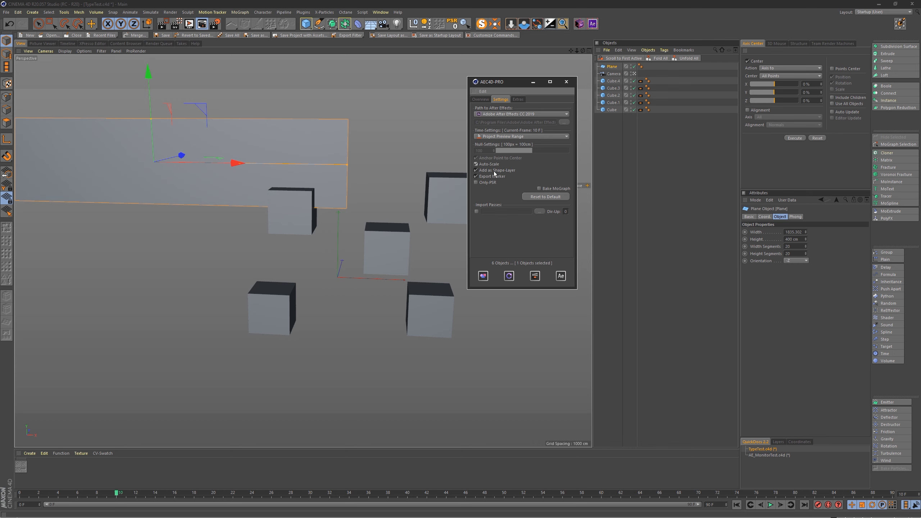
pyautogui.click(494, 170)
pyautogui.hotkey('alt', 'Tab')
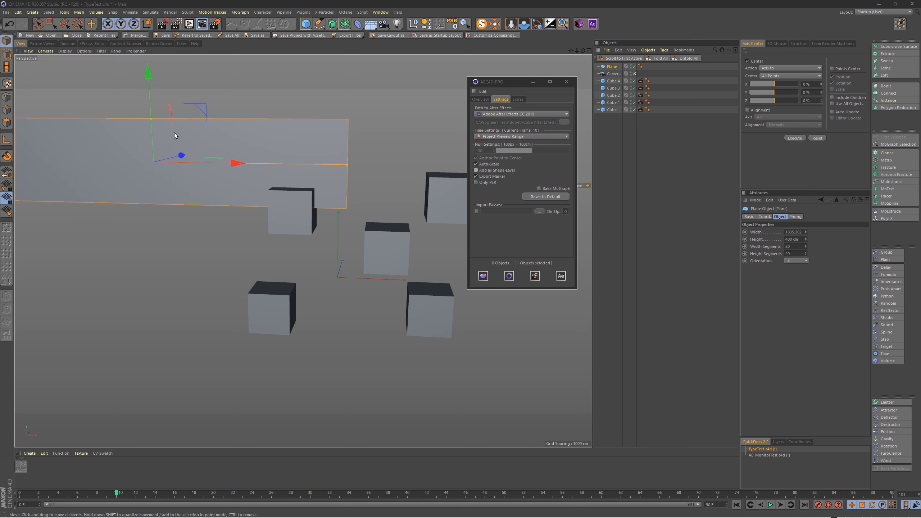
pyautogui.press('super')
pyautogui.press('super')
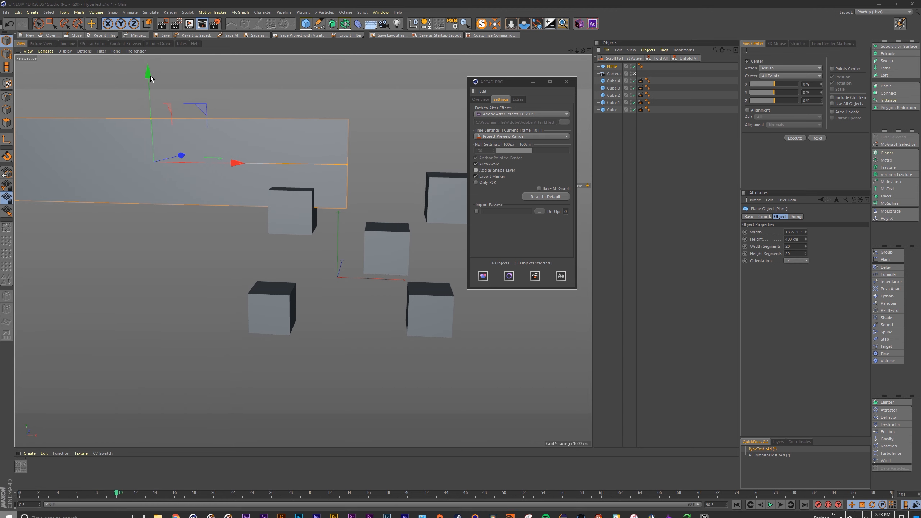
# Step: Place a copy of the plane below the original, overlapping the lower-left cube, and keep Add as Shape-Layer off
pyautogui.keyDown('ctrl'); pyautogui.moveTo(150, 74); pyautogui.dragTo(163, 220); pyautogui.keyUp('ctrl')
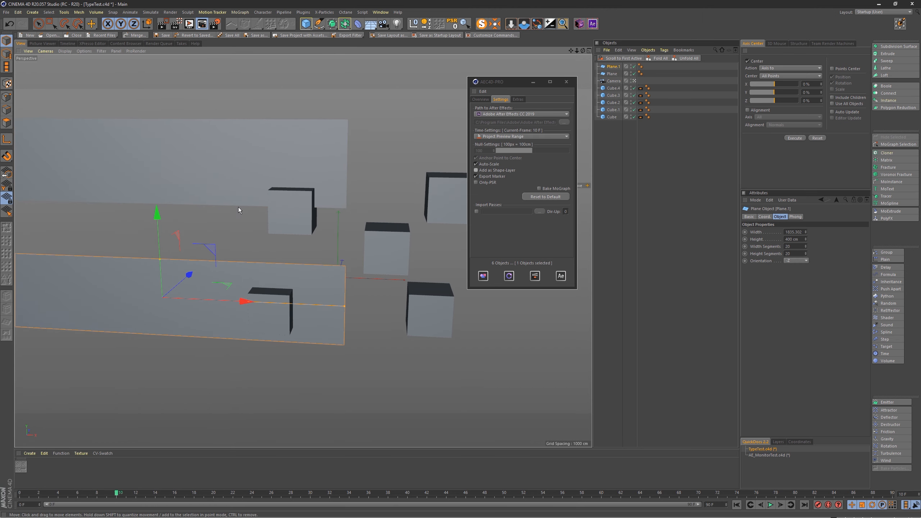
pyautogui.click(494, 171)
pyautogui.click(494, 171)
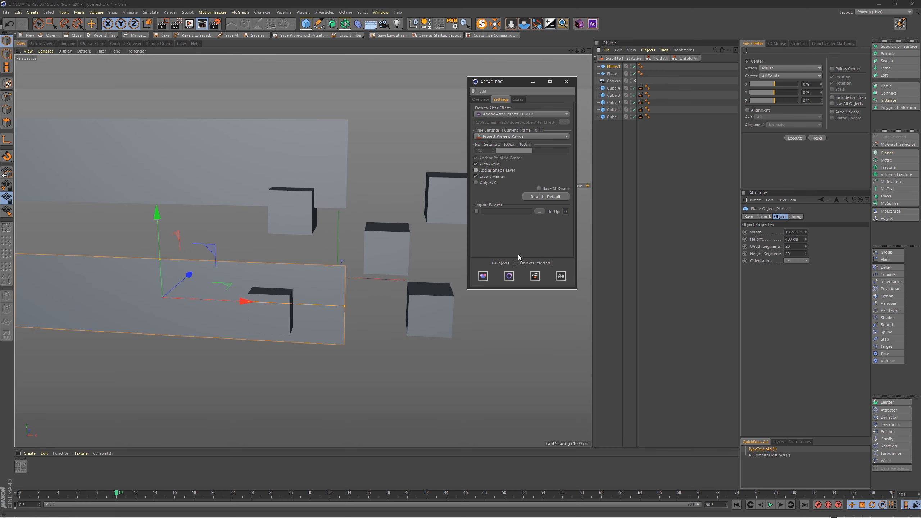
# Step: Export the copied plane to the active composition, check its layer in After Effects and return to Cinema 4D
pyautogui.click(484, 276)
pyautogui.hotkey('alt', 'Tab')
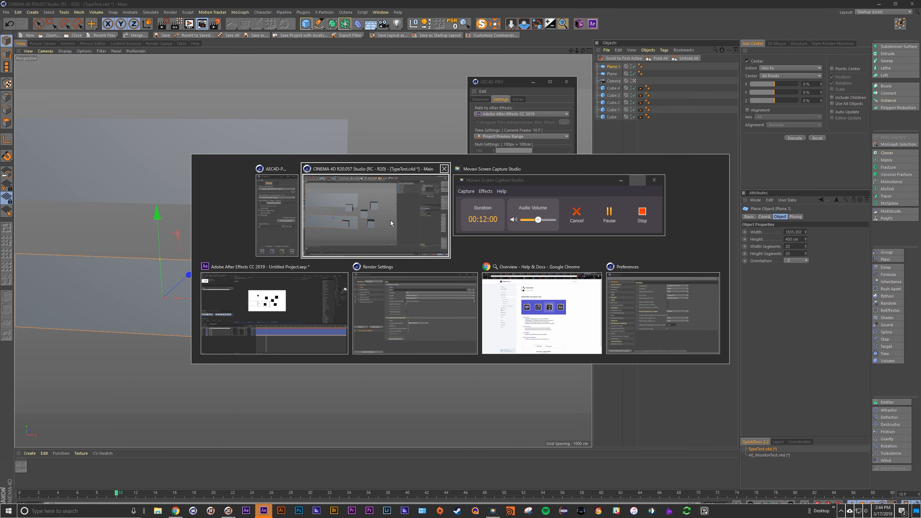
pyautogui.click(305, 287)
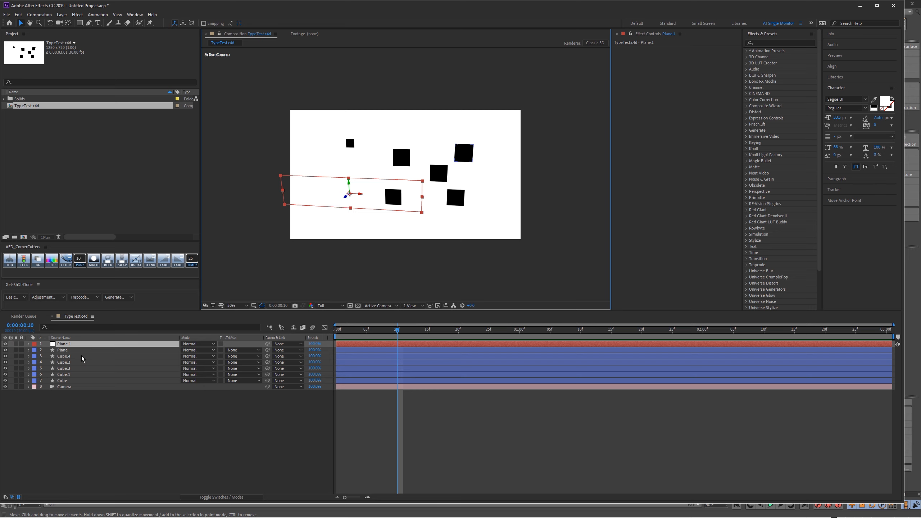
pyautogui.hotkey('alt', 'Tab')
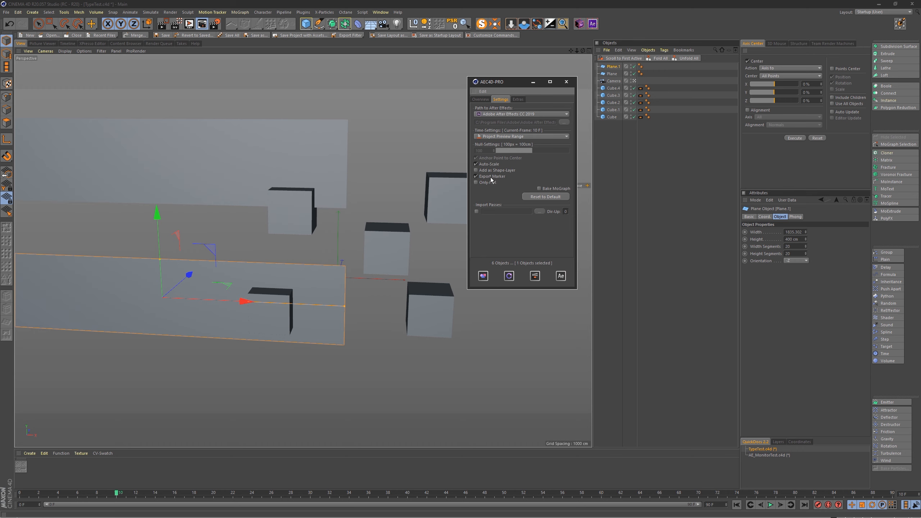
# Step: Create a marker at the current frame, frame 10, in the Cinema 4D Timeline
pyautogui.click(68, 43)
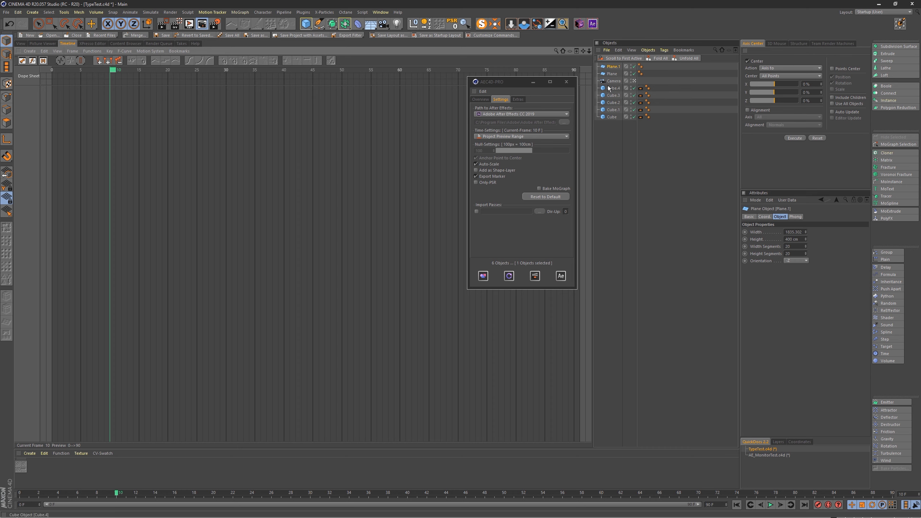
pyautogui.click(45, 51)
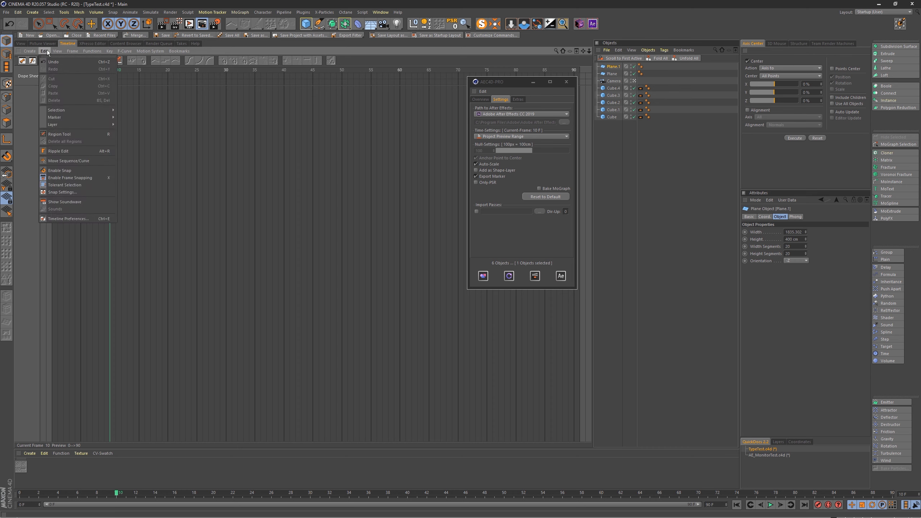
pyautogui.moveTo(72, 117)
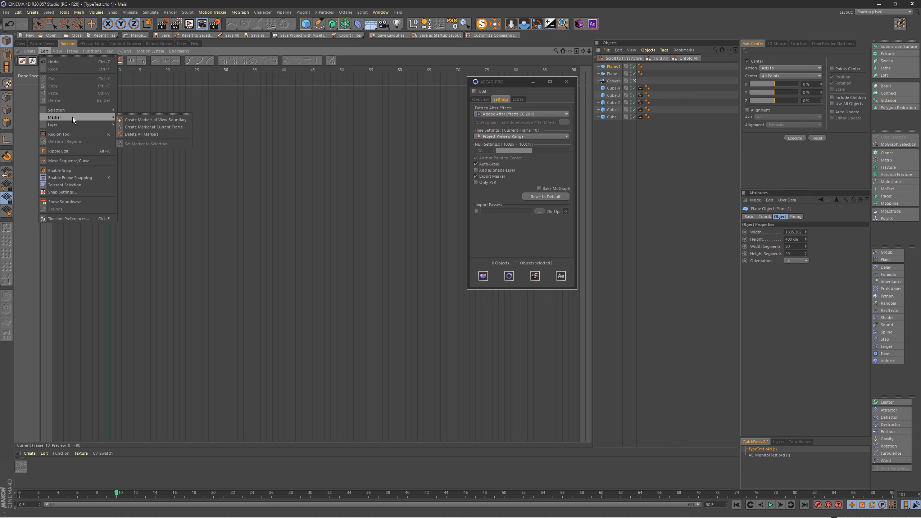
pyautogui.click(169, 126)
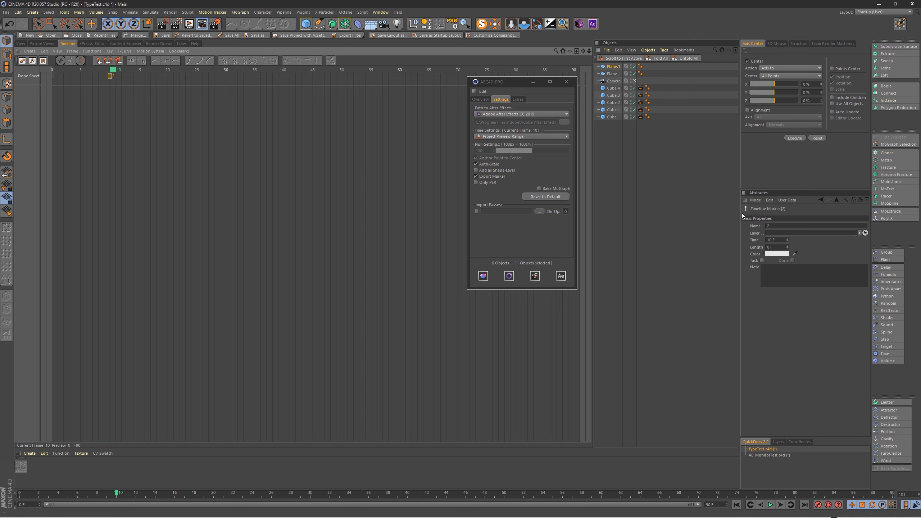
# Step: Name the marker "My Exported Marker!" and set its length to 20 frames
pyautogui.moveTo(741, 213); pyautogui.dragTo(627, 214)
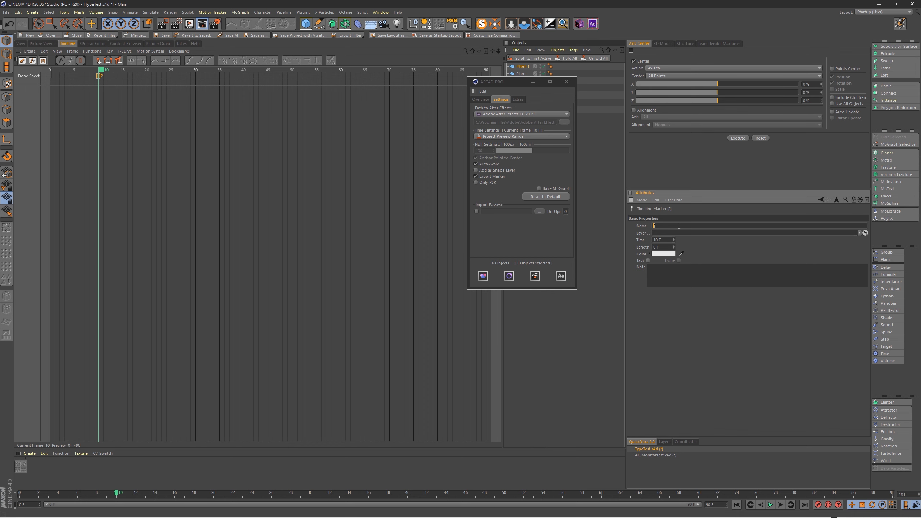
pyautogui.write('My Exported Marker!')
pyautogui.press('Return')
pyautogui.write('!')
pyautogui.press('Return')
pyautogui.write('20')
pyautogui.press('Return')
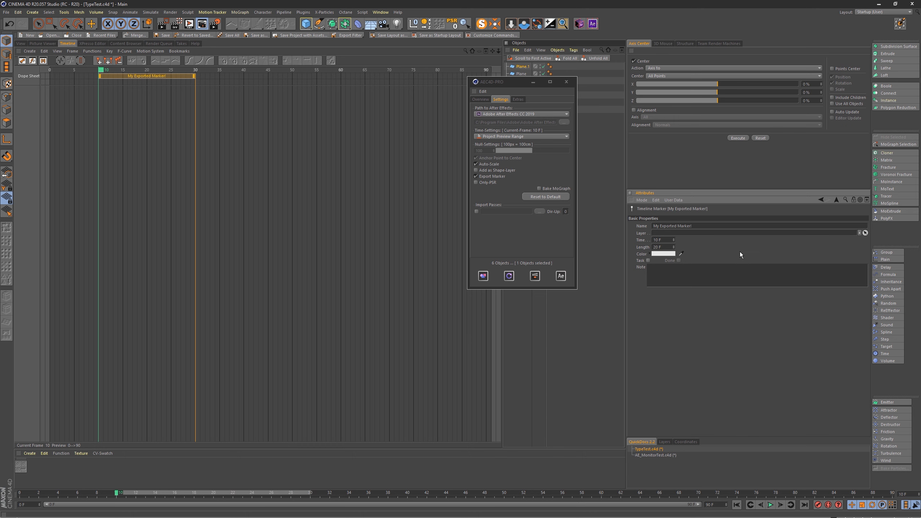
# Step: Rename the timeline marker to "Animation Here"
pyautogui.click(697, 227)
pyautogui.write('Animation Here')
pyautogui.press('Return')
# Step: With nothing selected in the scene, overwrite all layers in the active composition and check the exported marker in After Effects
pyautogui.click(20, 44)
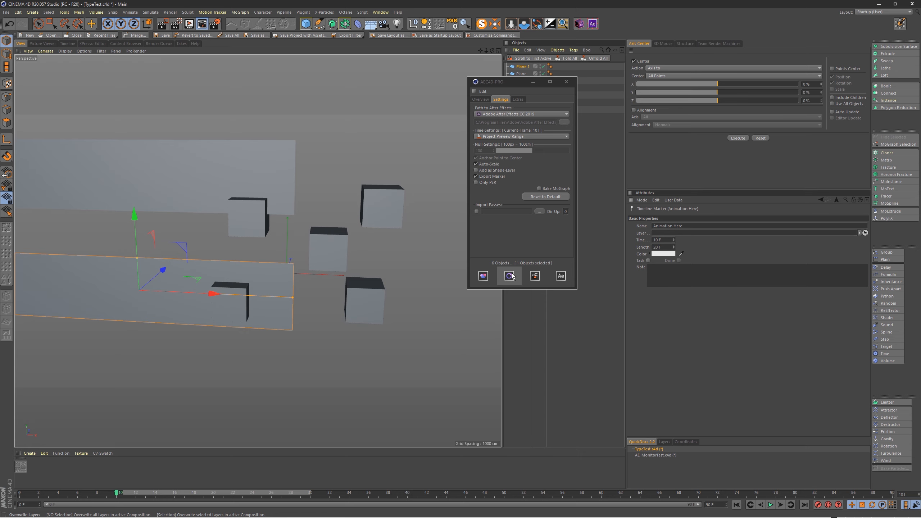
pyautogui.click(595, 133)
pyautogui.moveTo(523, 78); pyautogui.dragTo(388, 78)
pyautogui.click(390, 276)
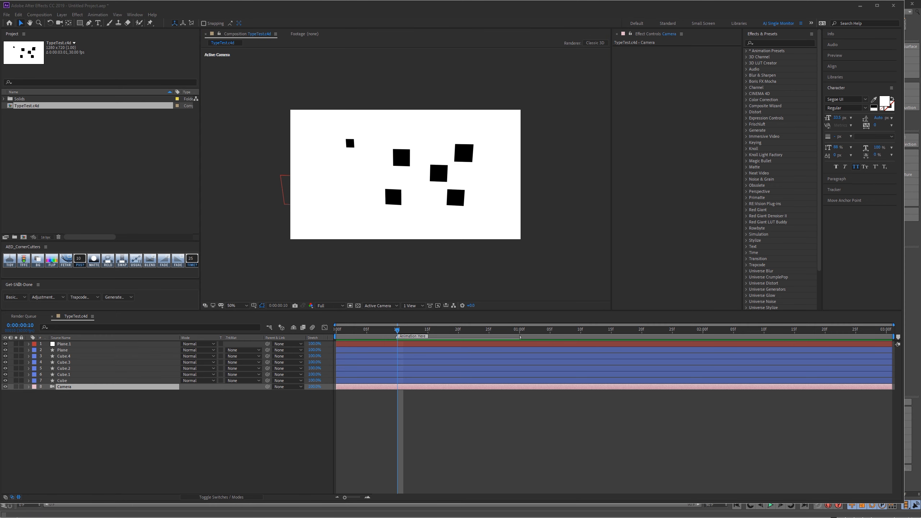
pyautogui.hotkey('alt', 'Tab')
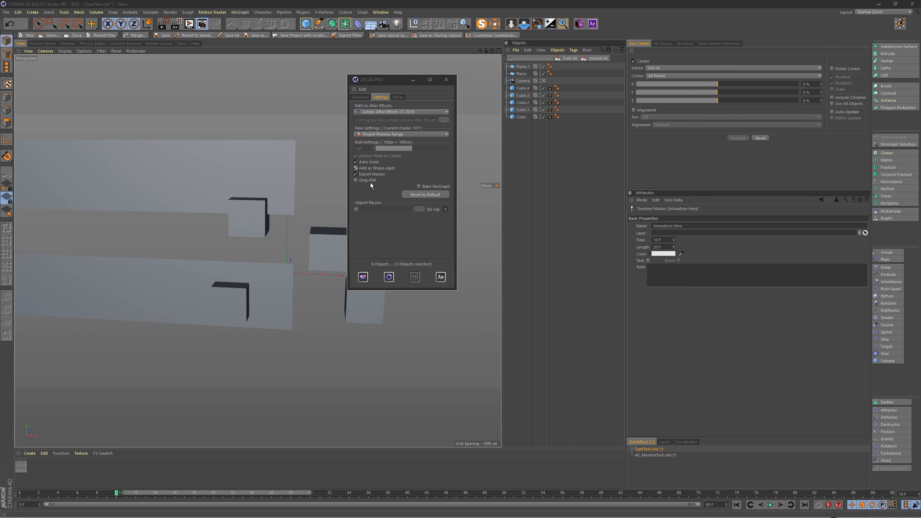
# Step: Delete all the planes, cubes and the camera from the Cinema 4D scene
pyautogui.moveTo(393, 81); pyautogui.dragTo(428, 216)
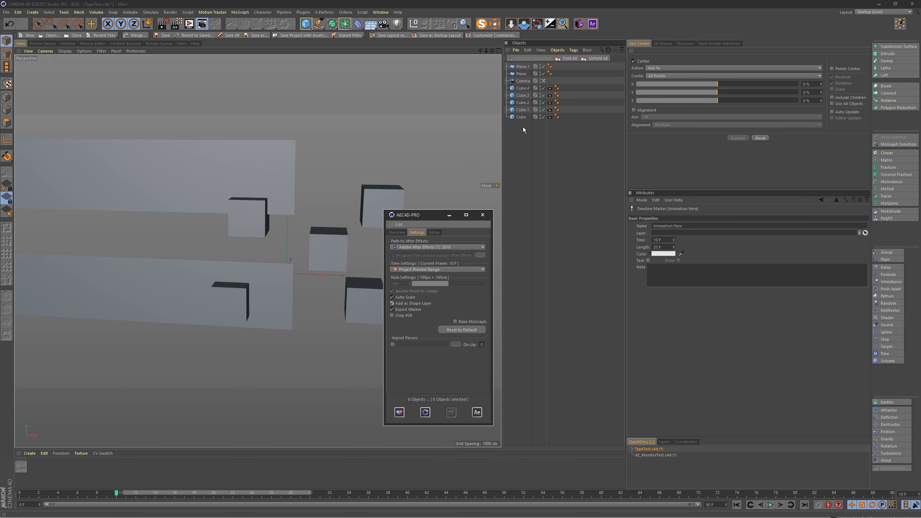
pyautogui.moveTo(521, 142); pyautogui.dragTo(517, 71)
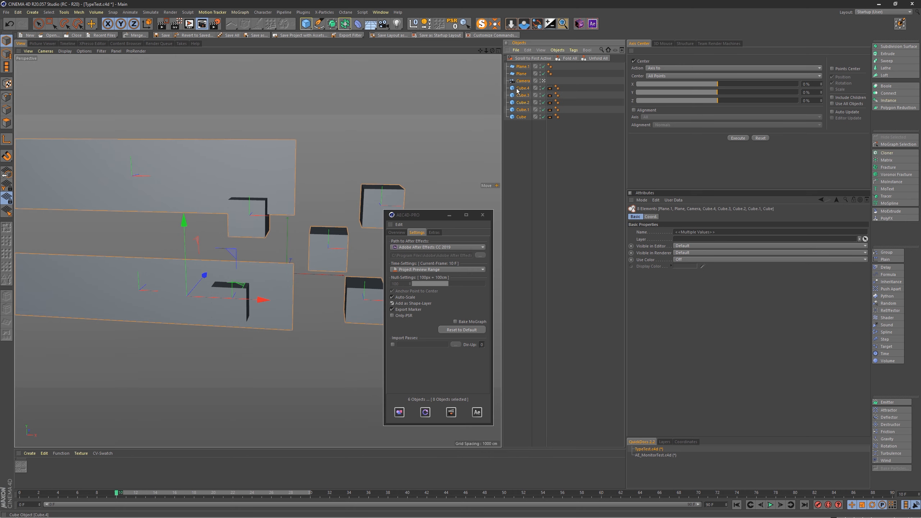
pyautogui.press('Delete')
pyautogui.hotkey('alt', 'Tab')
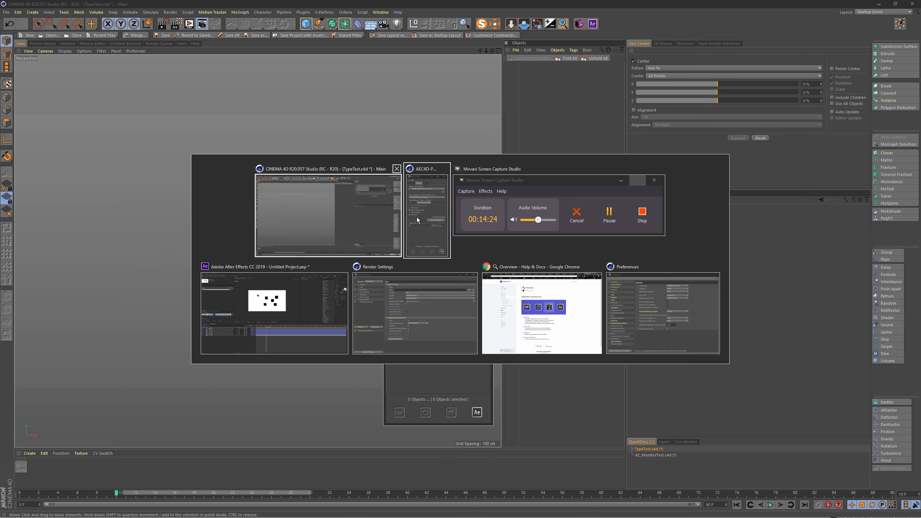
# Step: In After Effects, delete the Solids folder and the TypeTest.c4d composition from the project, and return to Cinema 4D
pyautogui.click(290, 302)
pyautogui.moveTo(87, 145); pyautogui.dragTo(15, 101)
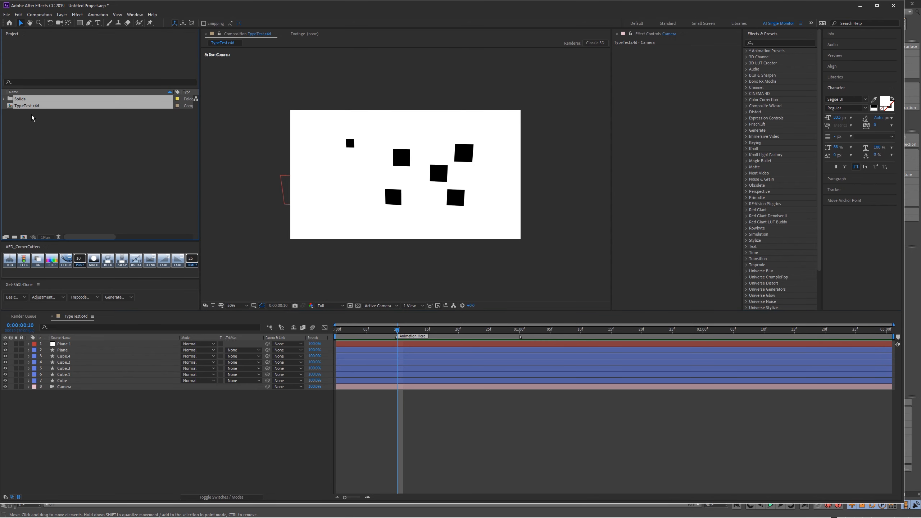
pyautogui.press('Delete')
pyautogui.click(487, 264)
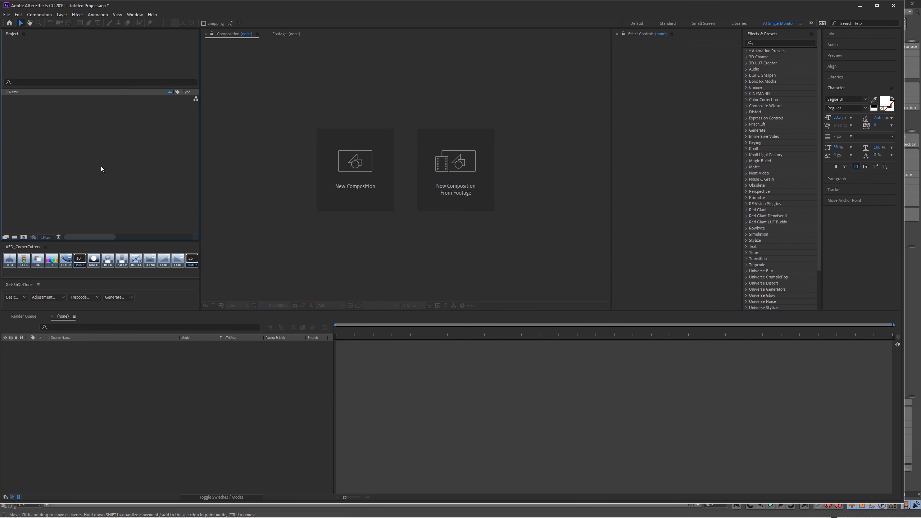
pyautogui.hotkey('alt', 'Tab')
pyautogui.click(404, 215)
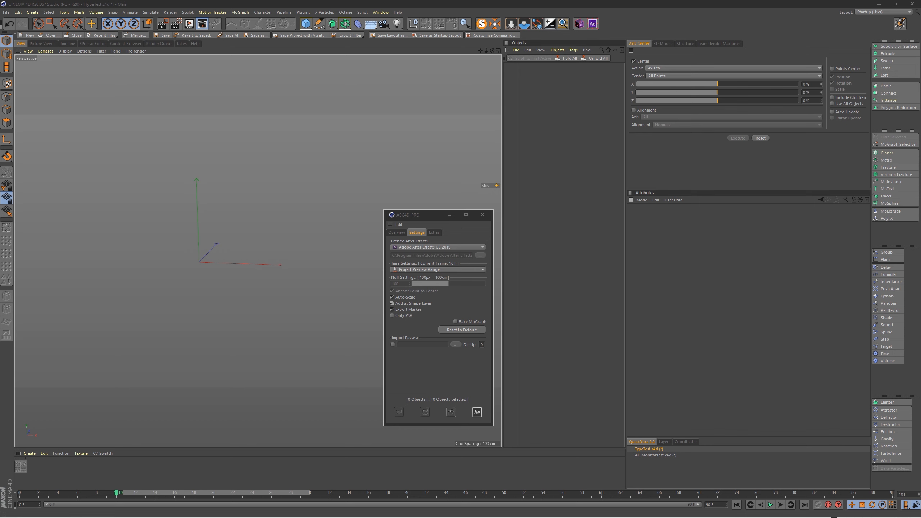
# Step: Add a Text spline to the empty scene and set its text to "Send It To C4D!"
pyautogui.click(882, 190)
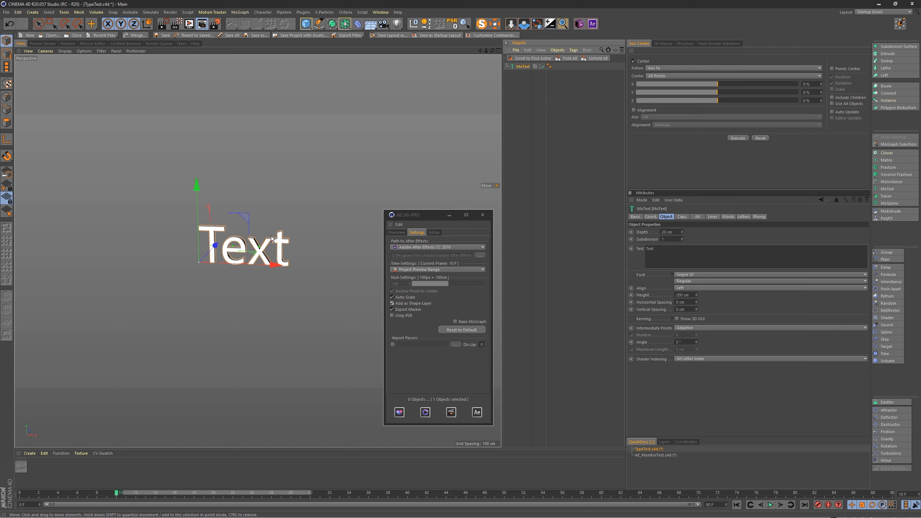
pyautogui.press('Delete')
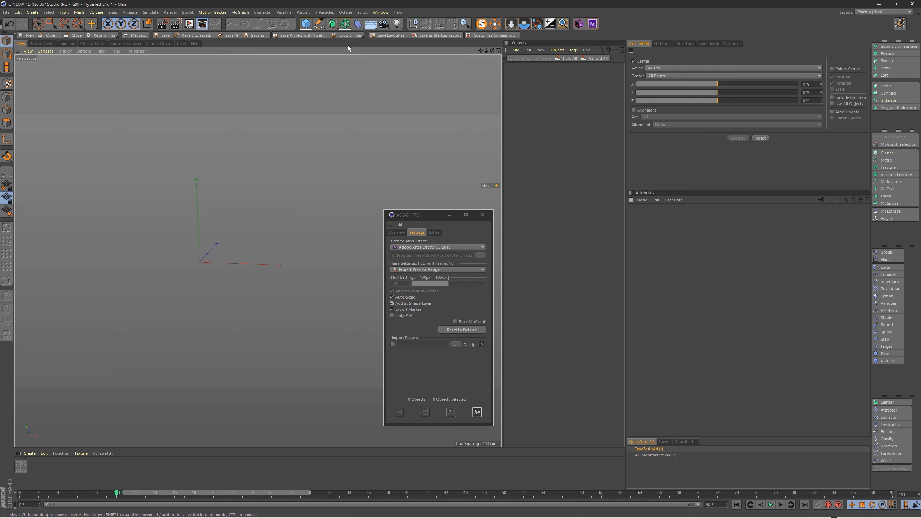
pyautogui.click(319, 24)
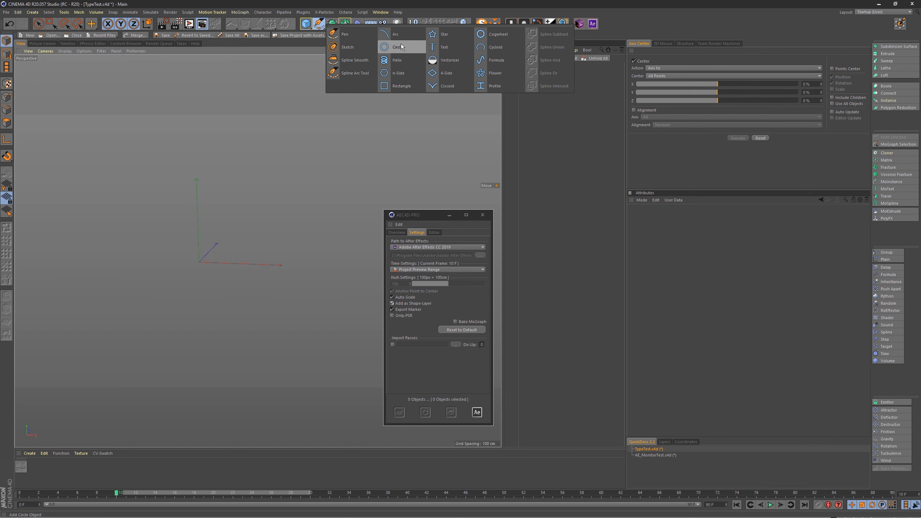
pyautogui.click(466, 46)
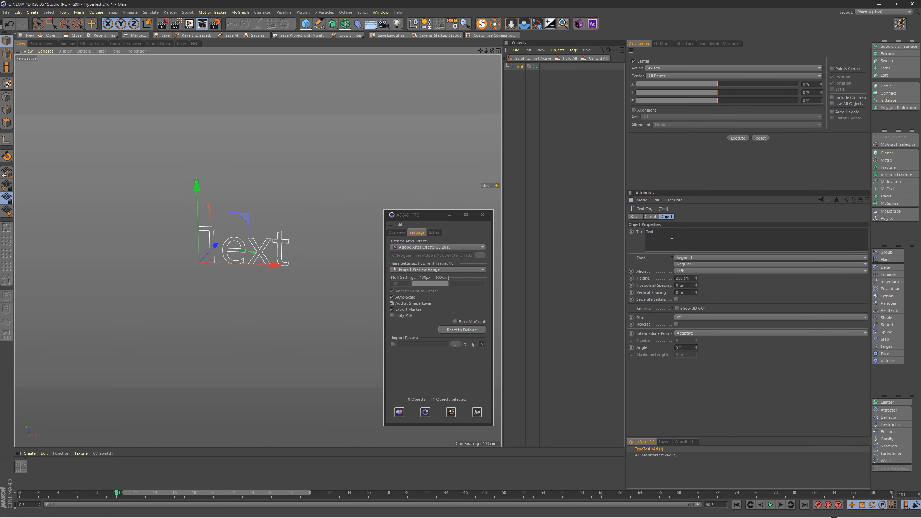
pyautogui.doubleClick(656, 232)
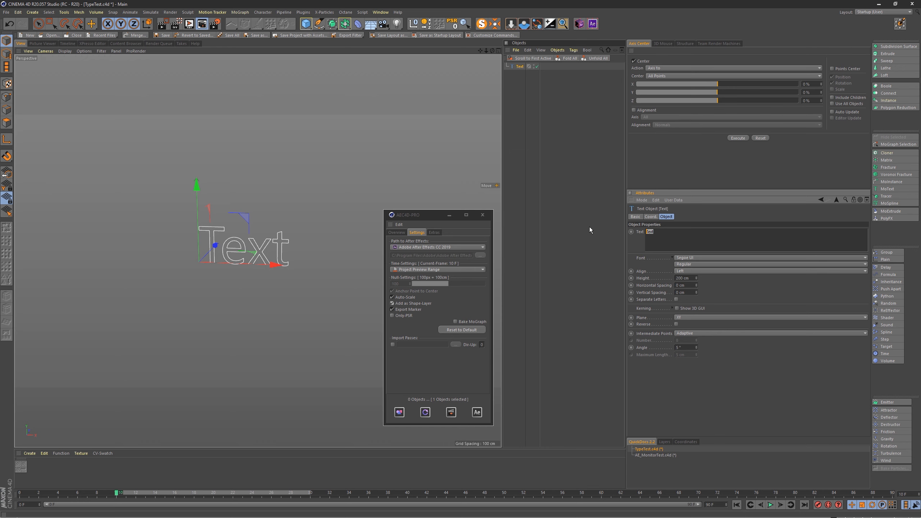
pyautogui.write('Send I')
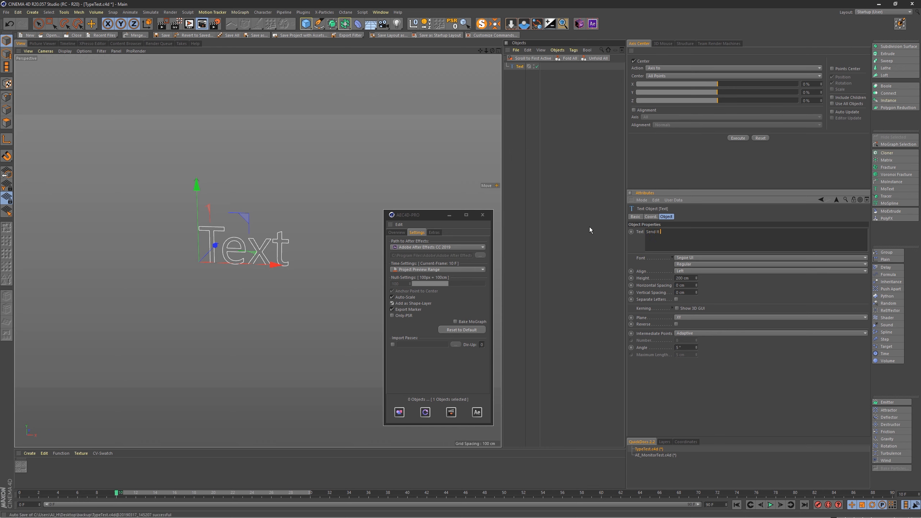
pyautogui.write('t To C4D!')
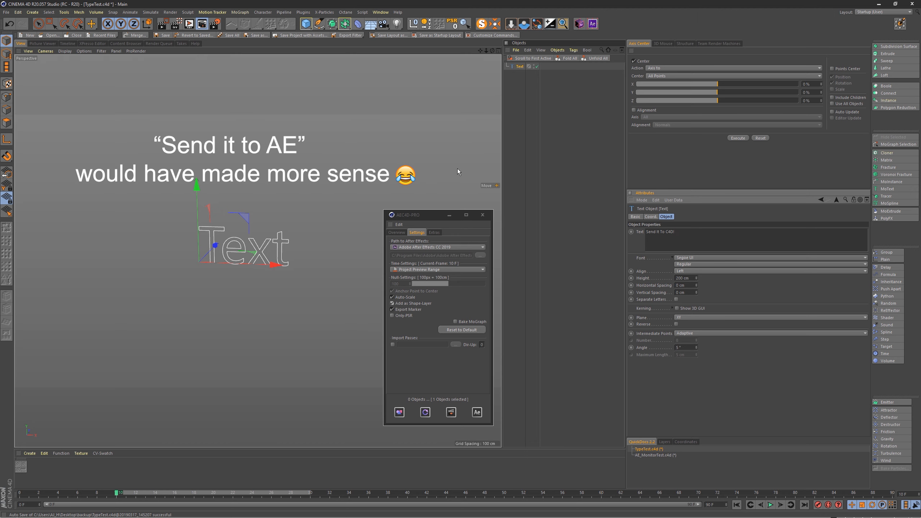
# Step: Select the text spline and move it up and to the left of the world origin
pyautogui.click(256, 223)
pyautogui.click(282, 242)
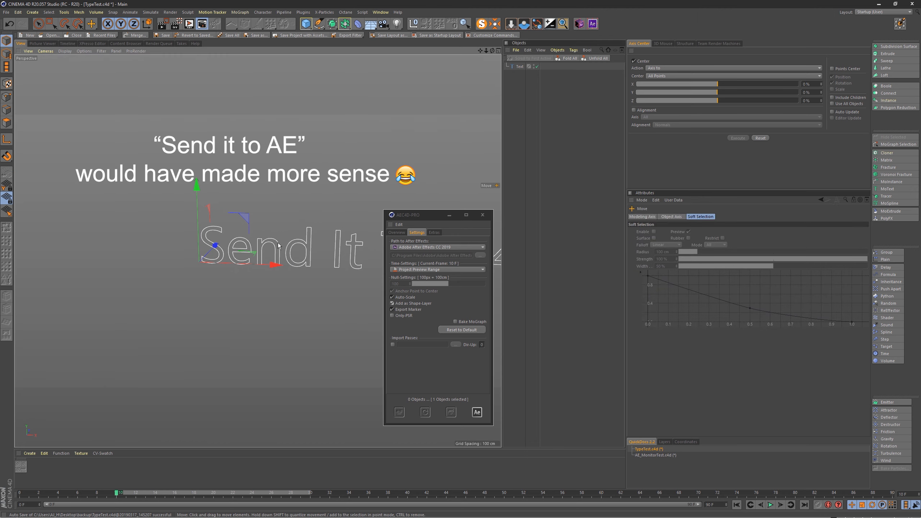
pyautogui.moveTo(248, 214); pyautogui.dragTo(123, 145)
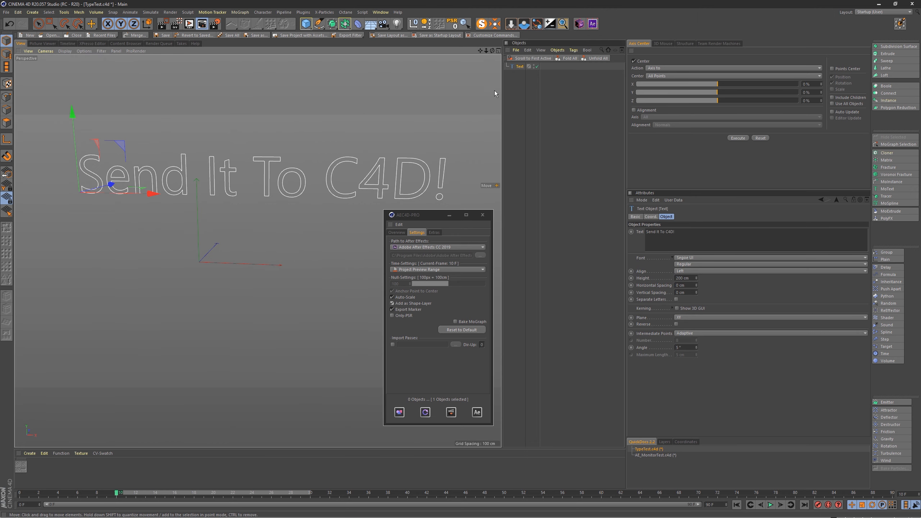
# Step: Add a camera to the scene, look through it and frame the whole text
pyautogui.moveTo(384, 24); pyautogui.dragTo(424, 36)
pyautogui.click(543, 67)
pyautogui.moveTo(292, 193); pyautogui.dragTo(305, 163)
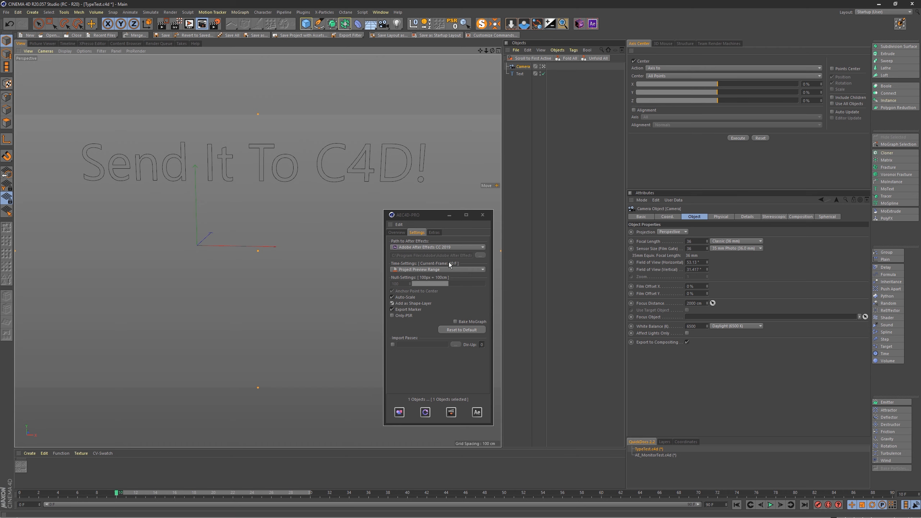
# Step: Export the selected camera and text to a new After Effects composition and give the composition a white background
pyautogui.click(405, 233)
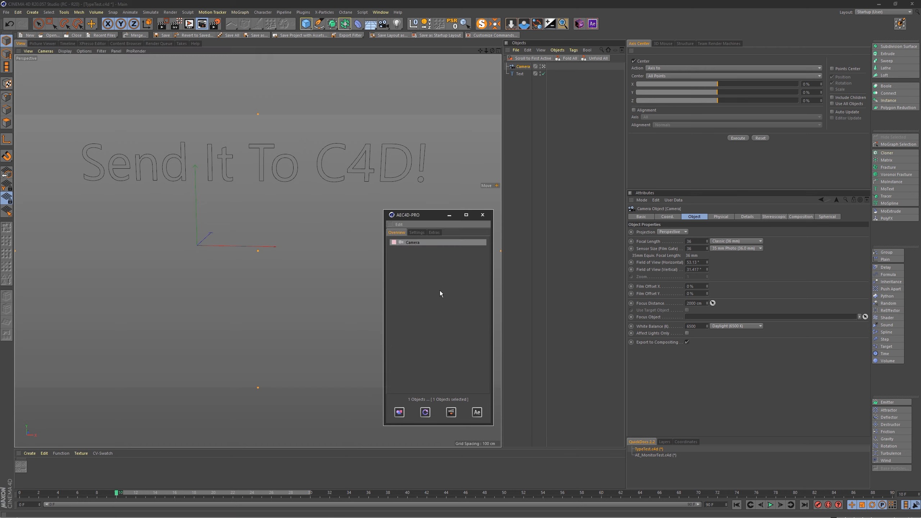
pyautogui.keyDown('shift'); pyautogui.click(520, 73); pyautogui.keyUp('shift')
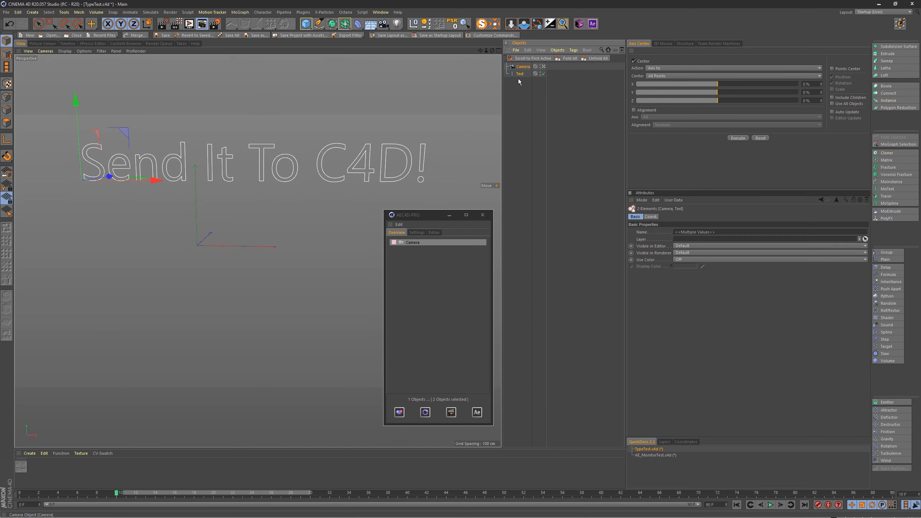
pyautogui.click(399, 412)
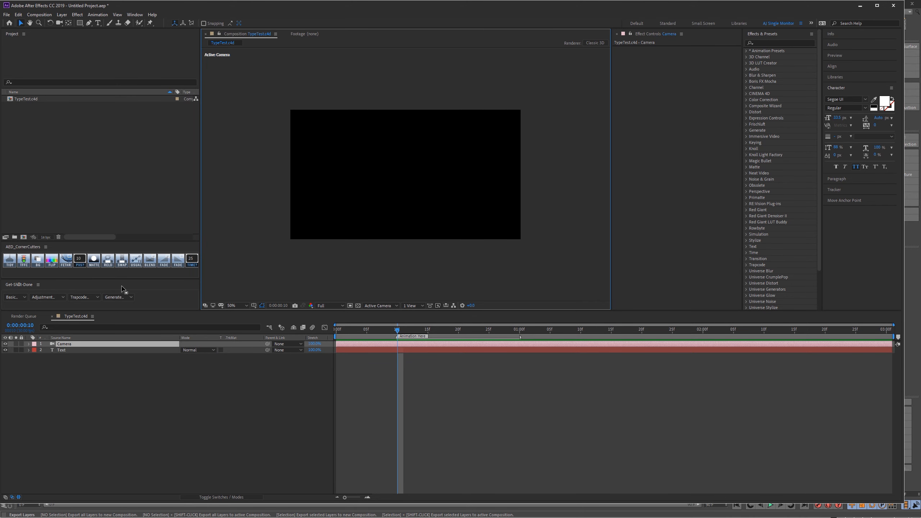
pyautogui.click(119, 298)
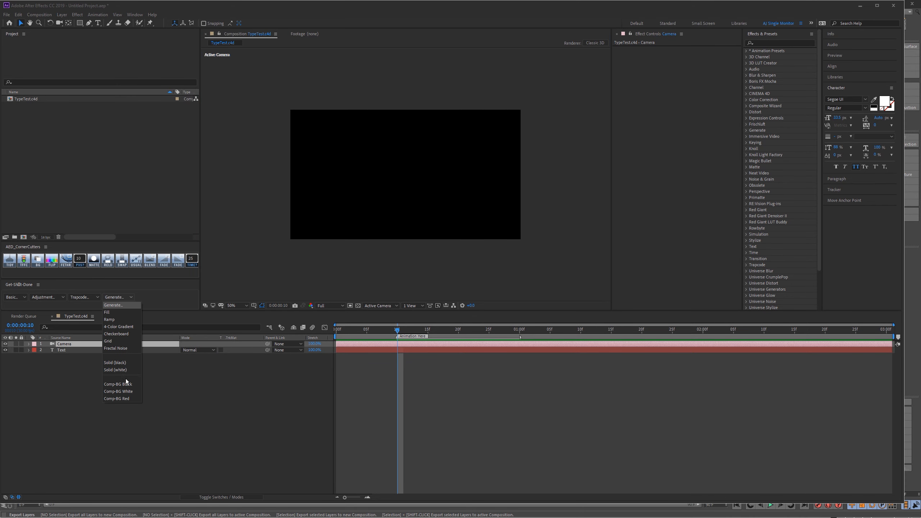
pyautogui.click(118, 391)
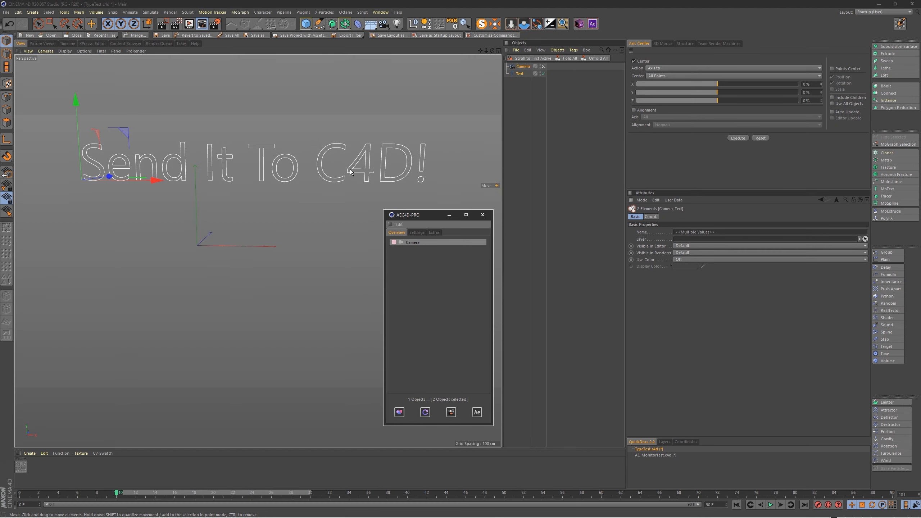
# Step: Turn off all caps on the exported Text layer in After Effects and compare it with the text spline in Cinema 4D
pyautogui.click(520, 74)
pyautogui.moveTo(520, 75); pyautogui.dragTo(415, 354)
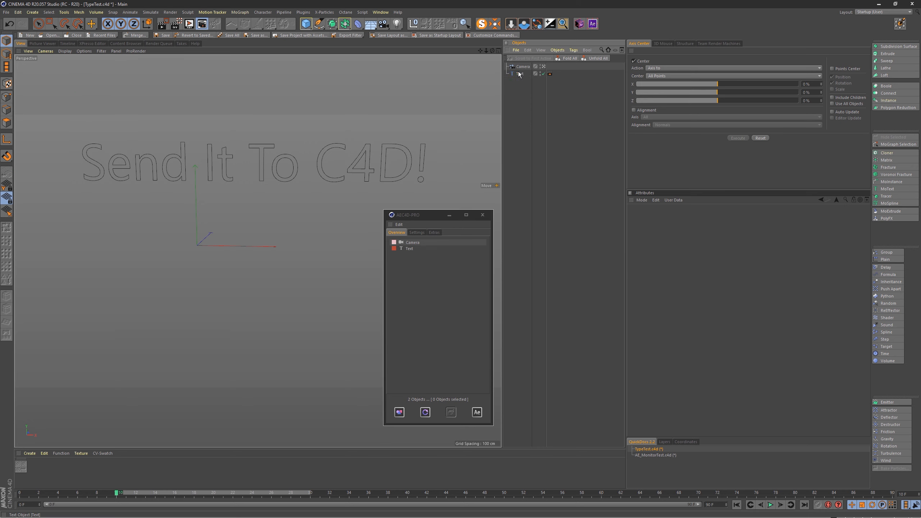
pyautogui.moveTo(487, 179); pyautogui.dragTo(433, 305)
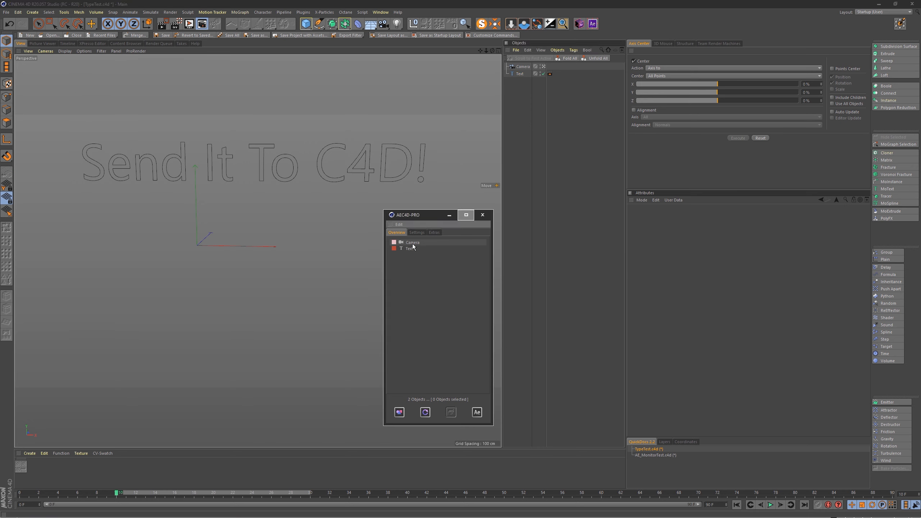
pyautogui.click(476, 412)
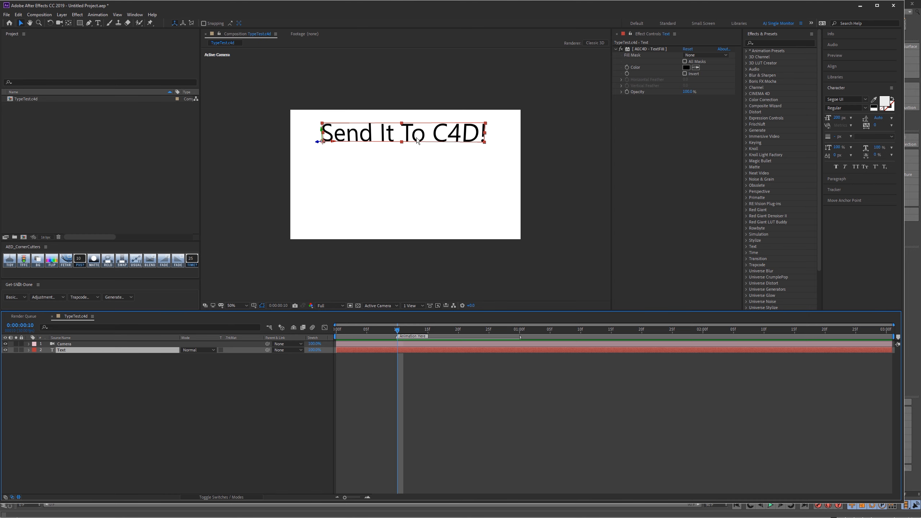
pyautogui.hotkey('alt', 'Tab')
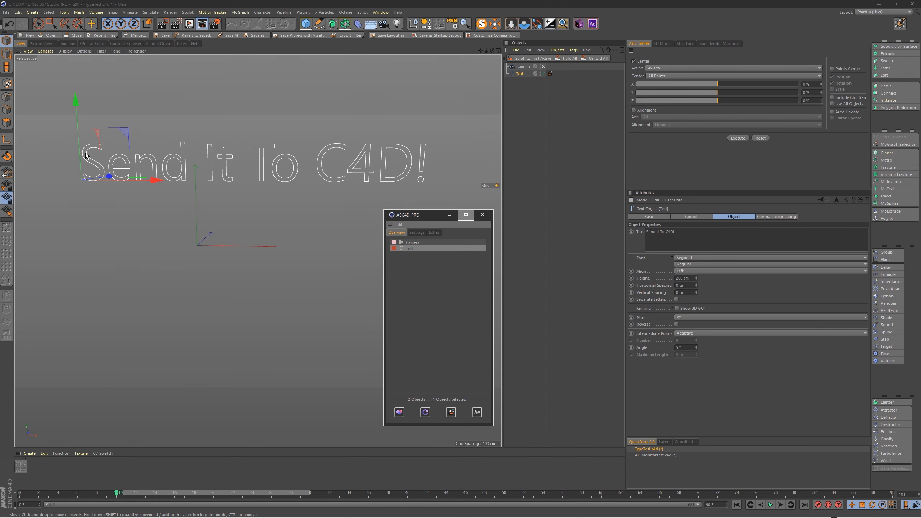
pyautogui.hotkey('alt', 'Tab')
pyautogui.hotkey('alt', 'Tab')
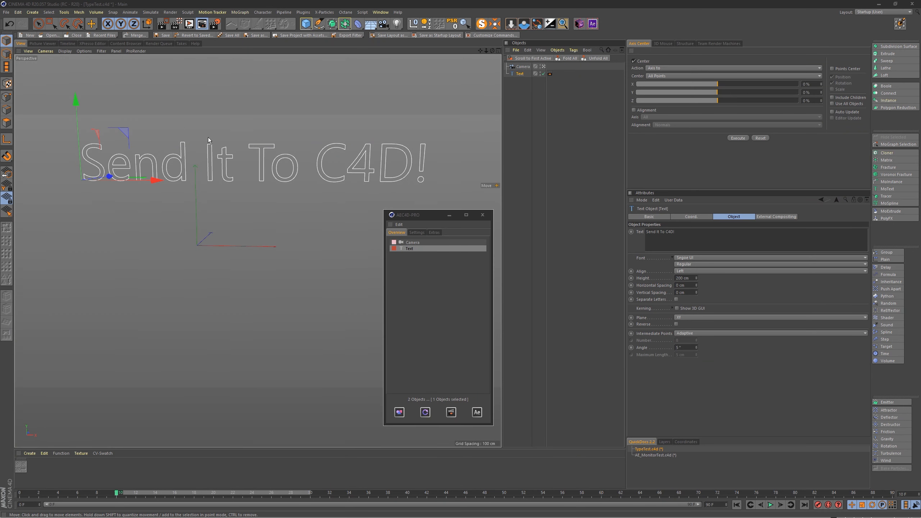
pyautogui.click(473, 110)
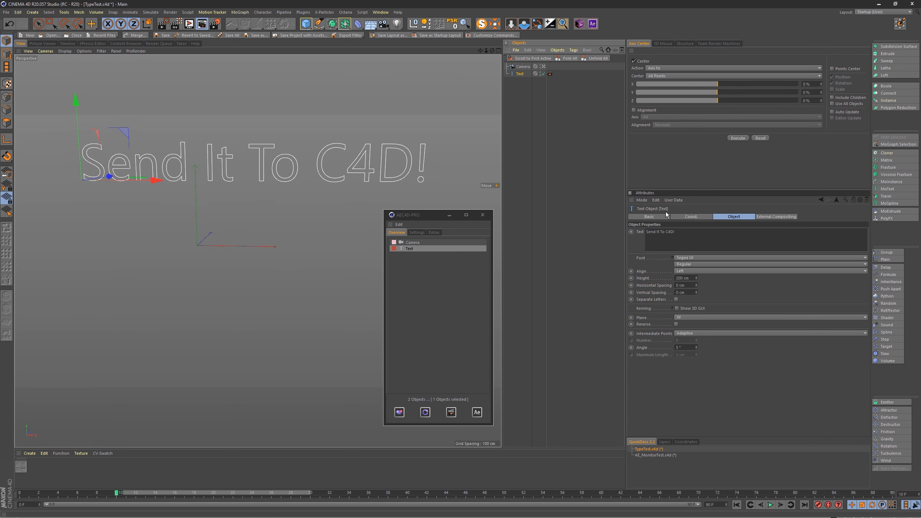
# Step: Set the text spline's Use Color option to On and choose a blue display color
pyautogui.click(650, 216)
pyautogui.click(686, 260)
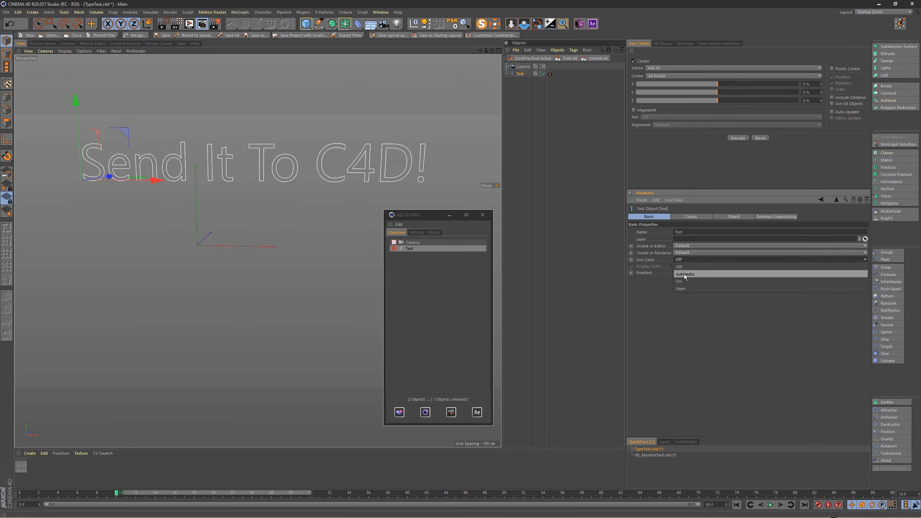
pyautogui.click(682, 280)
pyautogui.click(685, 266)
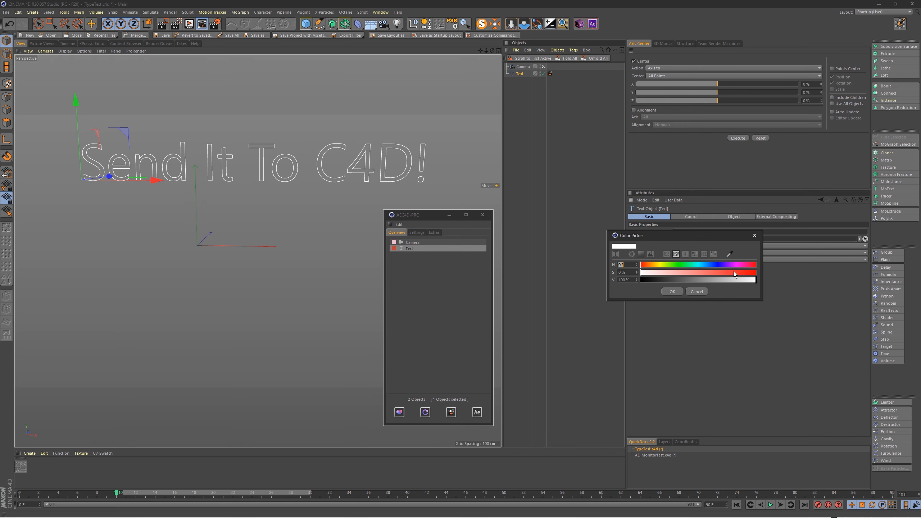
pyautogui.click(719, 264)
pyautogui.moveTo(728, 272); pyautogui.dragTo(727, 272)
pyautogui.click(672, 290)
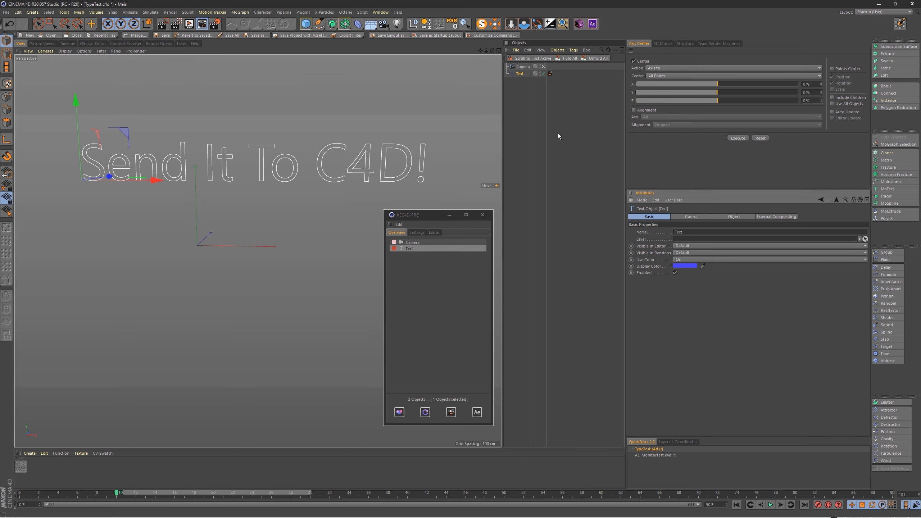
# Step: Overwrite the Text layer in the active After Effects composition with the selected text spline and check its color
pyautogui.click(521, 94)
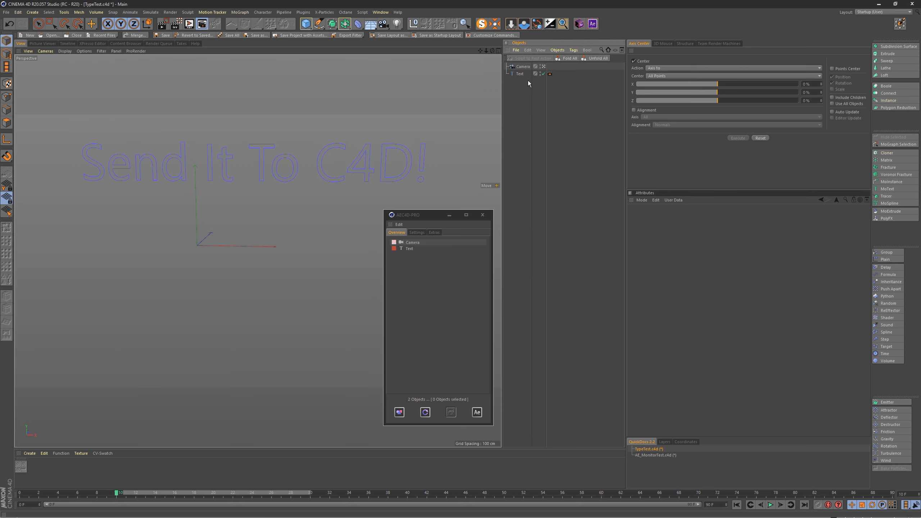
pyautogui.click(520, 74)
pyautogui.click(425, 412)
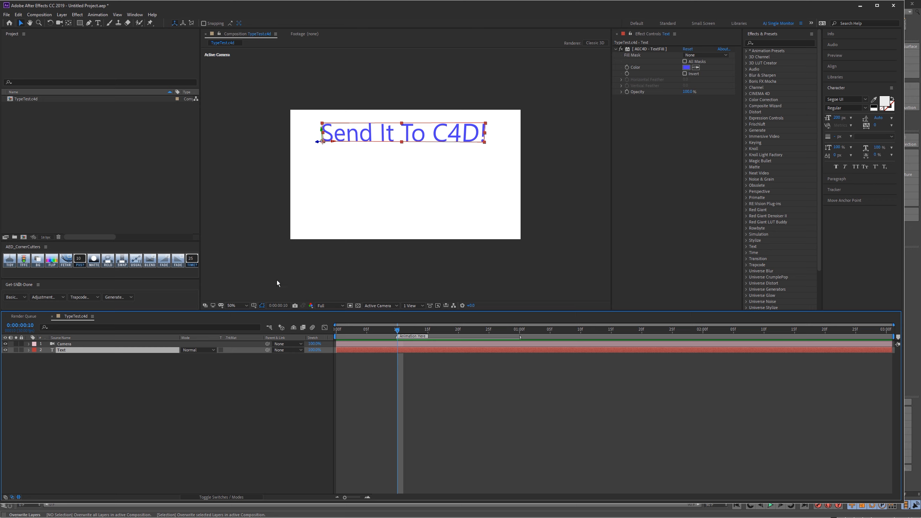
pyautogui.hotkey('alt', 'Tab')
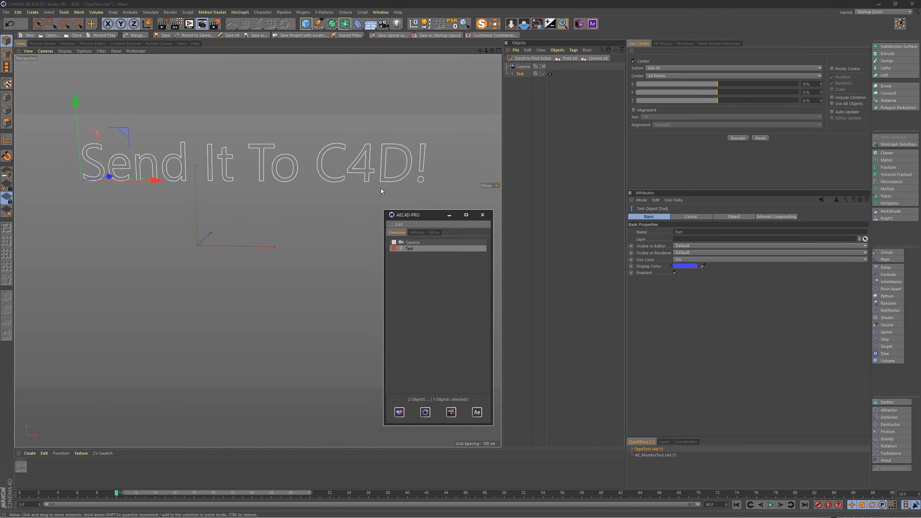
# Step: Move the text spline down below the world origin and scale it down to roughly half its size
pyautogui.click(417, 232)
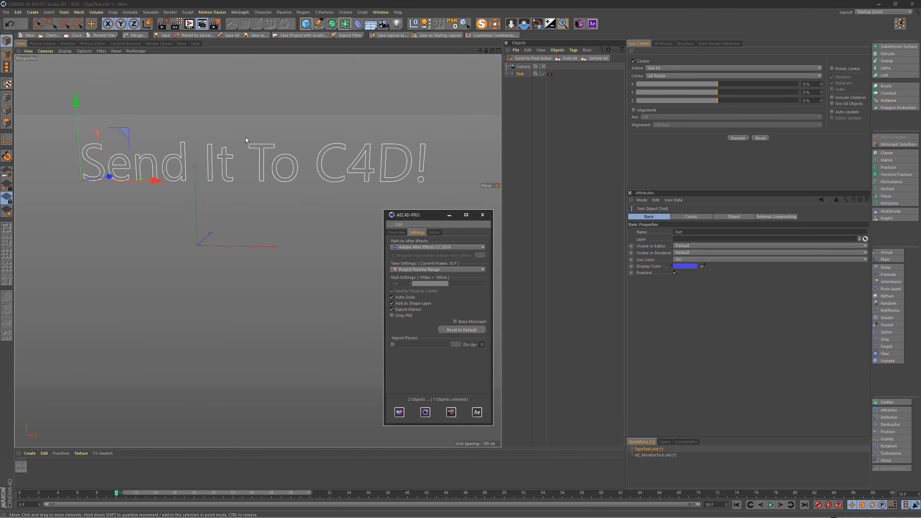
pyautogui.click(258, 153)
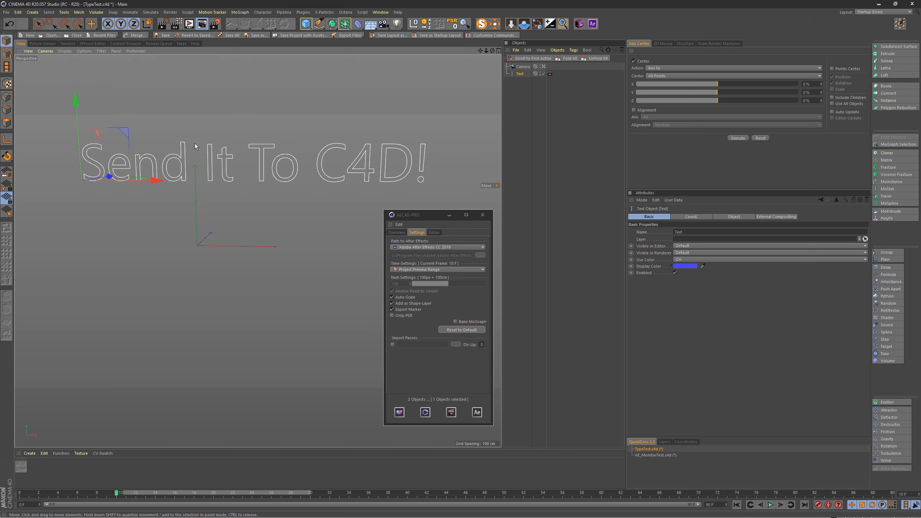
pyautogui.moveTo(84, 107); pyautogui.dragTo(86, 276)
pyautogui.press('t')
pyautogui.moveTo(213, 266); pyautogui.dragTo(173, 280)
# Step: Enable Only-PSR in the AEC4D-PRO settings and change the text spline's display color from the color picker to red
pyautogui.click(392, 315)
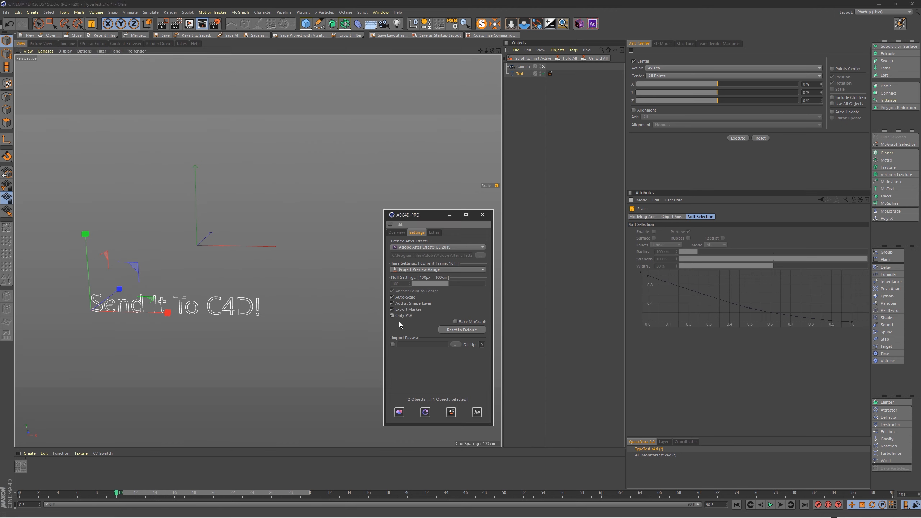
pyautogui.click(519, 74)
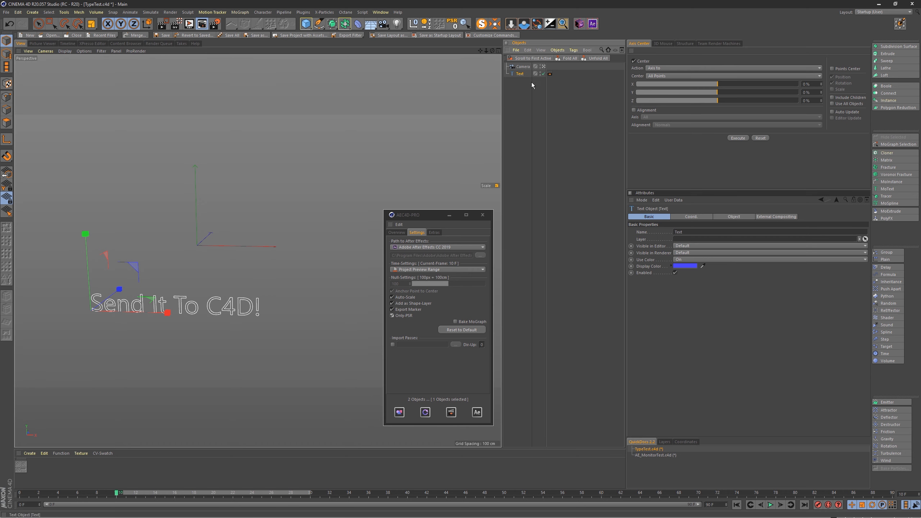
pyautogui.click(680, 266)
pyautogui.click(746, 264)
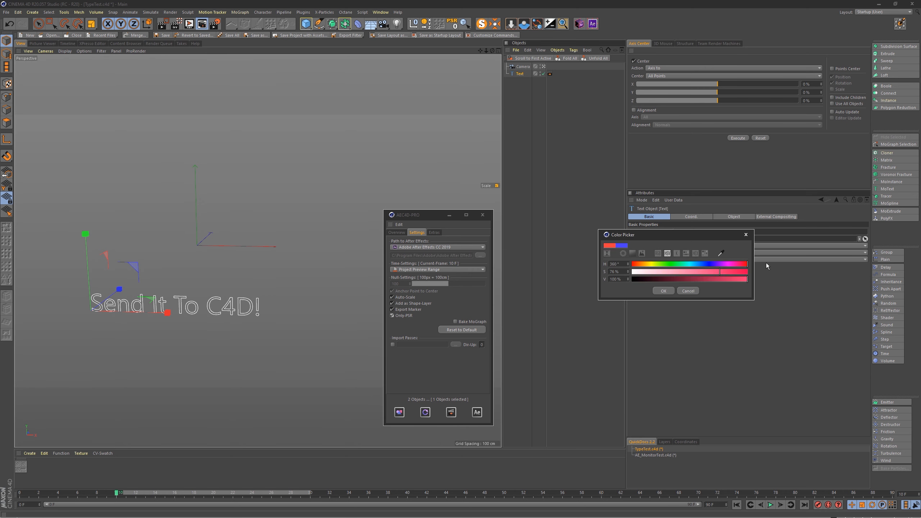
pyautogui.click(663, 291)
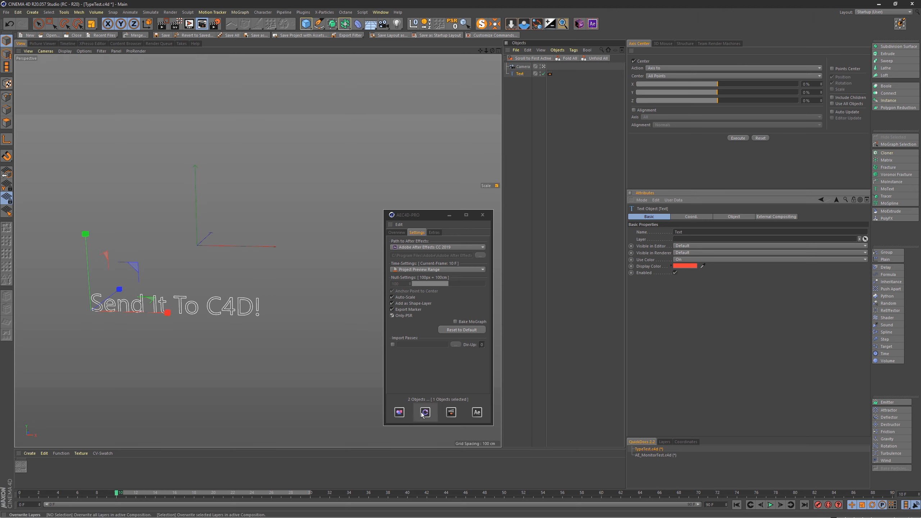
# Step: Overwrite the Text layer in After Effects with the selected text spline using Only-PSR
pyautogui.click(517, 86)
pyautogui.click(518, 74)
pyautogui.click(424, 412)
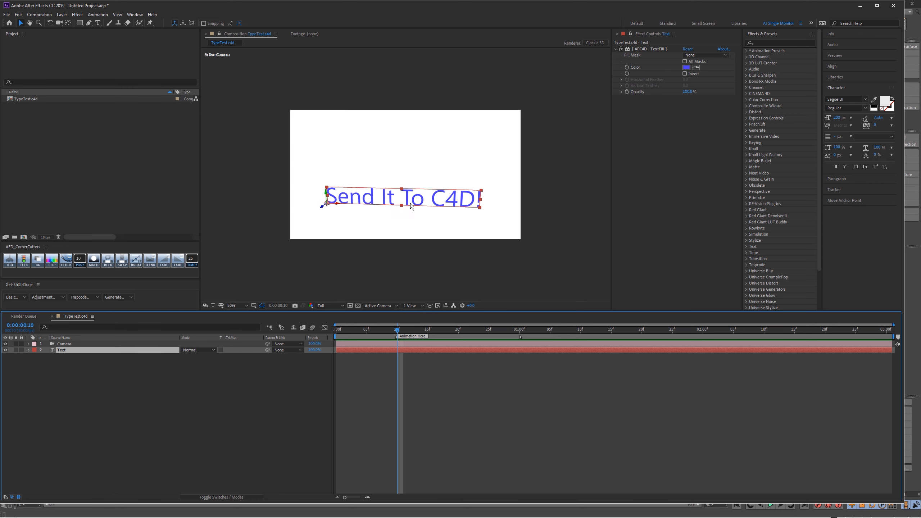
# Step: Return to Cinema 4D, disable Only-PSR, and overwrite the Text layer again with the selected text spline
pyautogui.hotkey('alt', 'Tab')
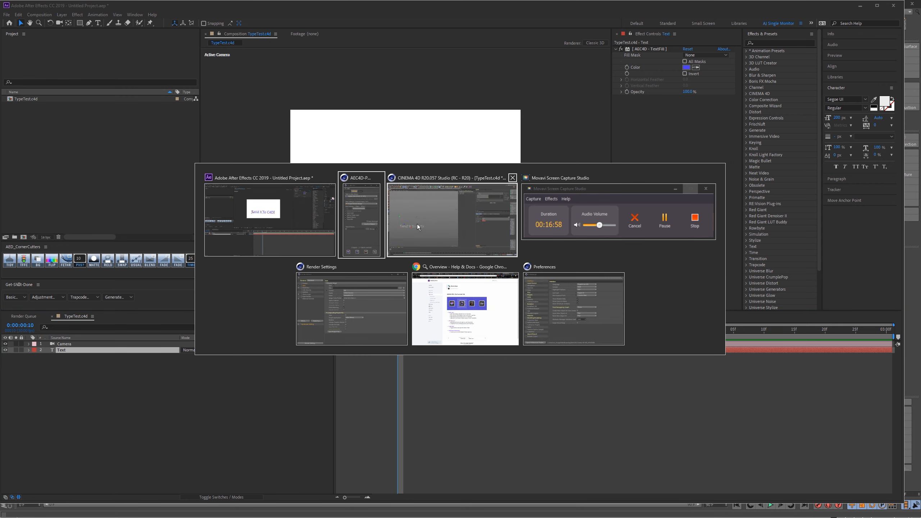
pyautogui.click(417, 226)
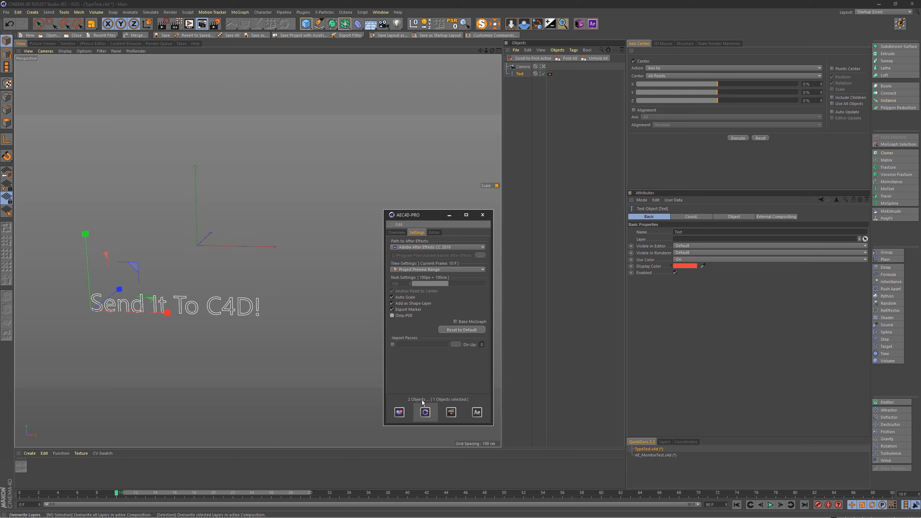
pyautogui.click(425, 413)
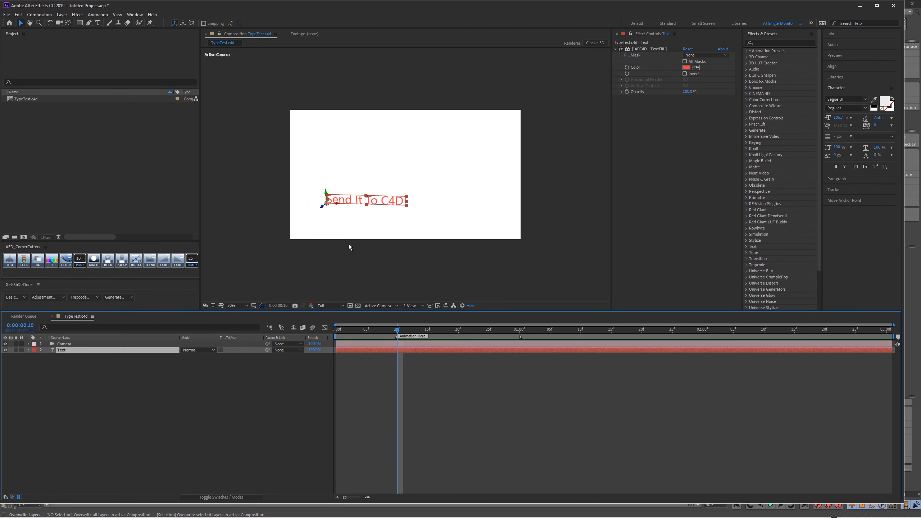
# Step: Back in Cinema 4D, change the text spline's wording to "Send It To C4D PRO!"
pyautogui.hotkey('alt', 'Tab')
pyautogui.click(518, 74)
pyautogui.click(694, 217)
pyautogui.click(732, 217)
pyautogui.click(760, 217)
pyautogui.click(733, 216)
pyautogui.write('RO!')
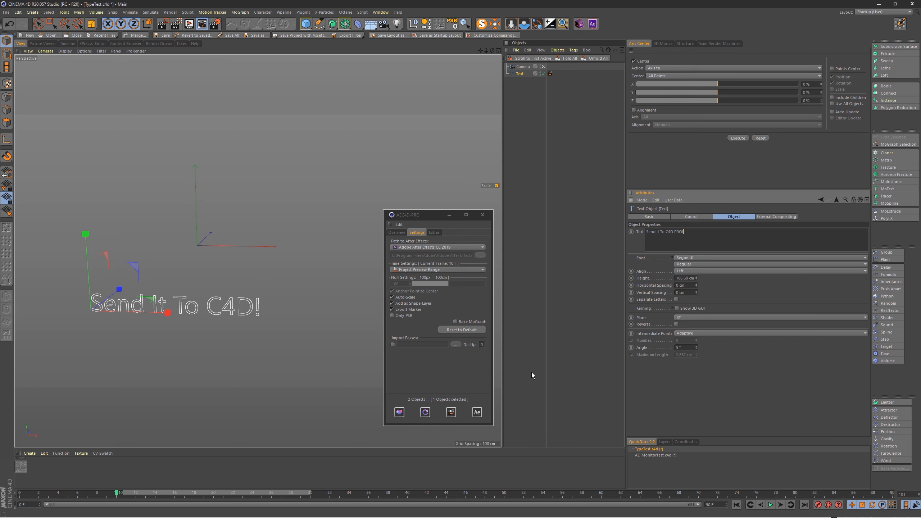
# Step: Overwrite the After Effects Text layer with the reworded spline, check it deselected, and return to Cinema 4D
pyautogui.click(425, 412)
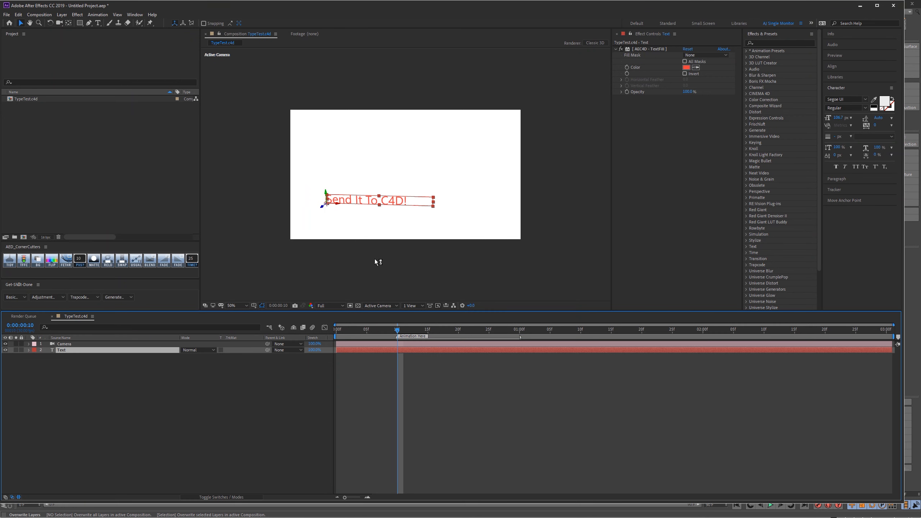
pyautogui.click(258, 386)
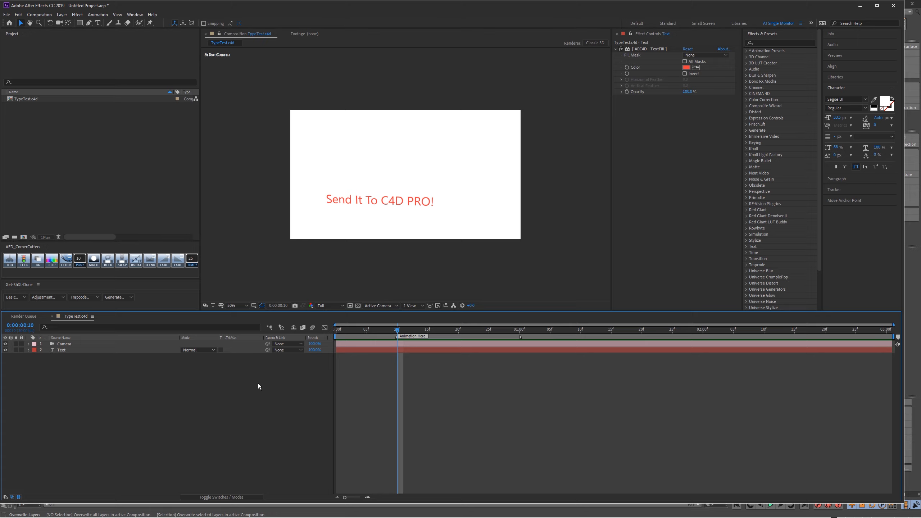
pyautogui.click(916, 440)
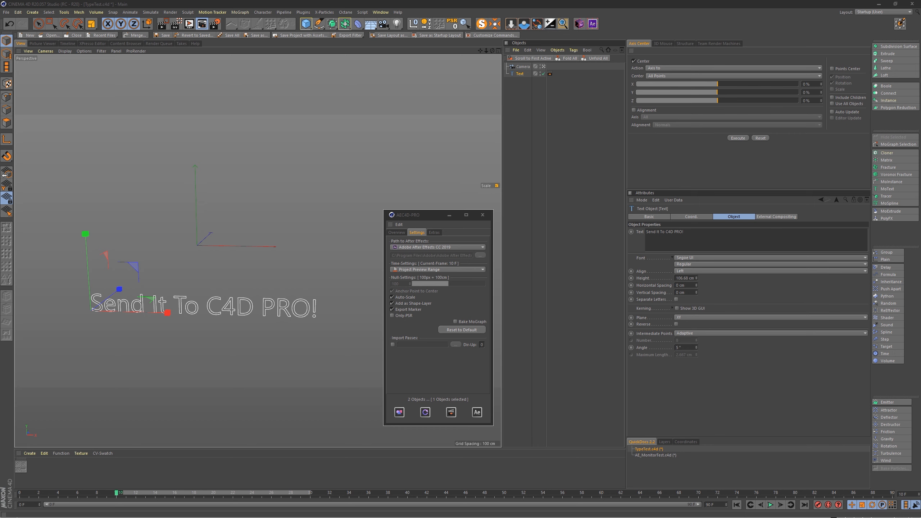
# Step: Try other choices for the path to After Effects, including CC 2018, and set it back to Adobe After Effects CC 2019
pyautogui.click(426, 248)
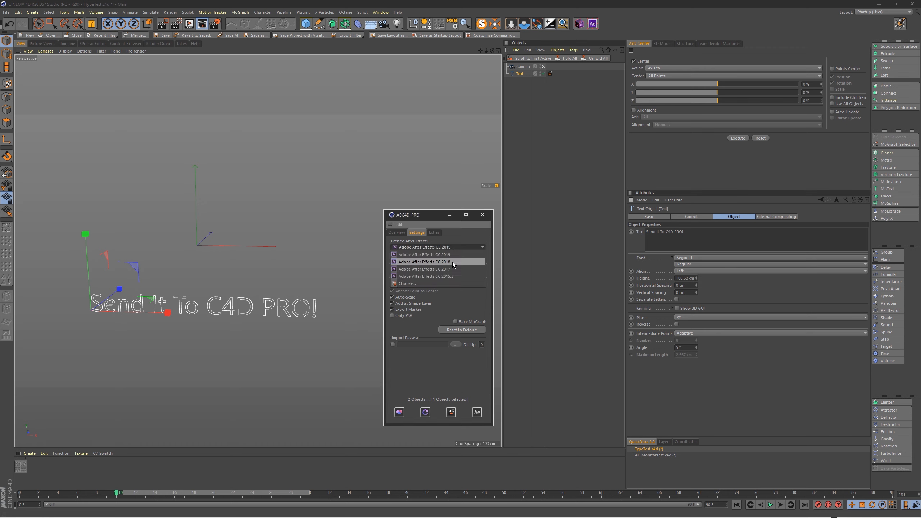
pyautogui.click(452, 262)
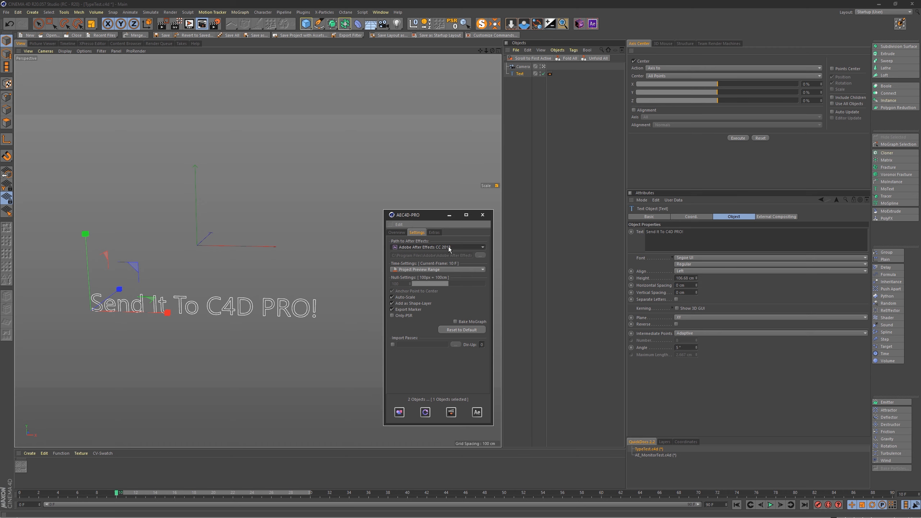
pyautogui.click(448, 247)
pyautogui.click(453, 246)
pyautogui.click(450, 247)
pyautogui.click(426, 286)
pyautogui.click(440, 247)
pyautogui.click(443, 255)
# Step: Quick-switch from the plugin to After Effects and come back to Cinema 4D
pyautogui.click(477, 412)
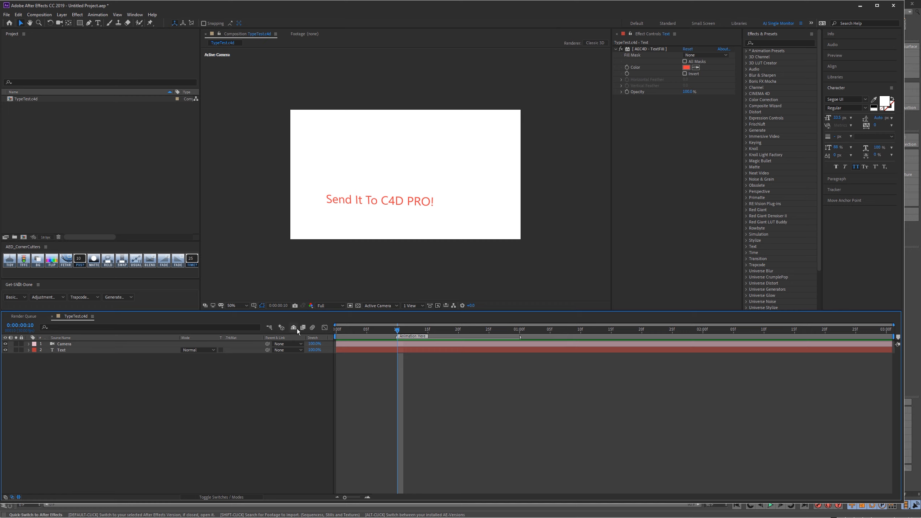
pyautogui.hotkey('alt', 'Tab')
pyautogui.click(479, 414)
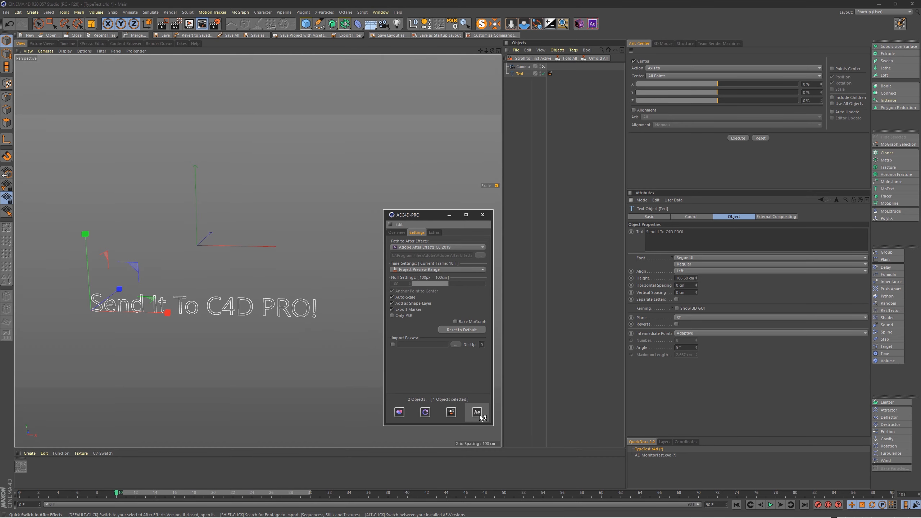
pyautogui.hotkey('alt', 'Tab')
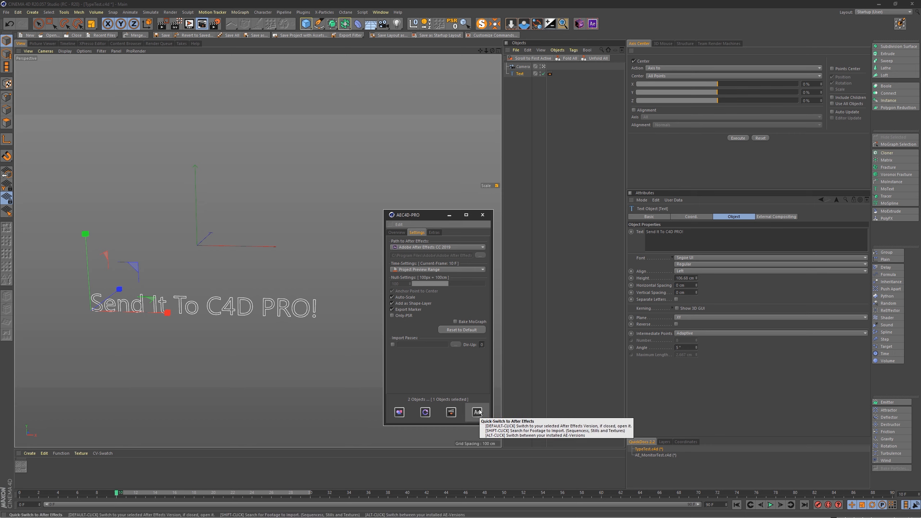
# Step: List the installed After Effects versions in the plugin's quick-switch and choose Adobe After Effects CC 2019
pyautogui.keyDown('alt'); pyautogui.click(477, 412); pyautogui.keyUp('alt')
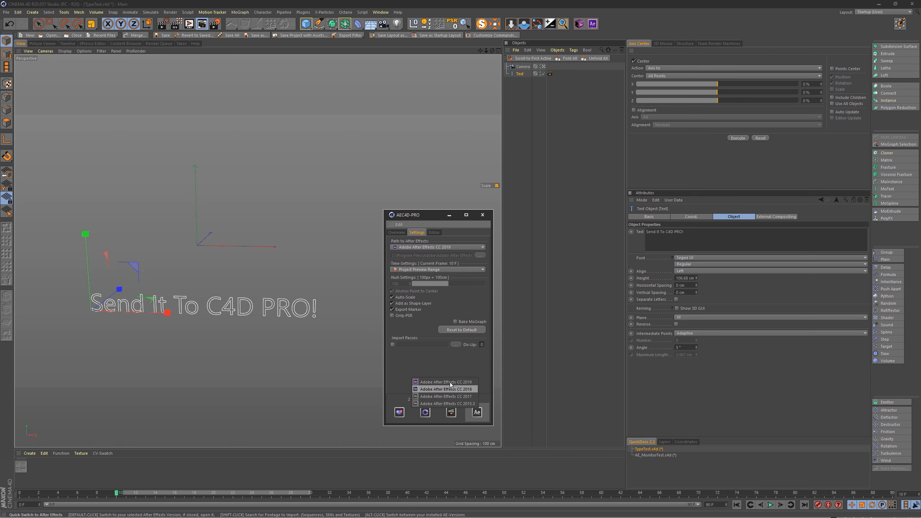
pyautogui.click(463, 383)
pyautogui.keyDown('shift'); pyautogui.click(478, 414); pyautogui.keyUp('shift')
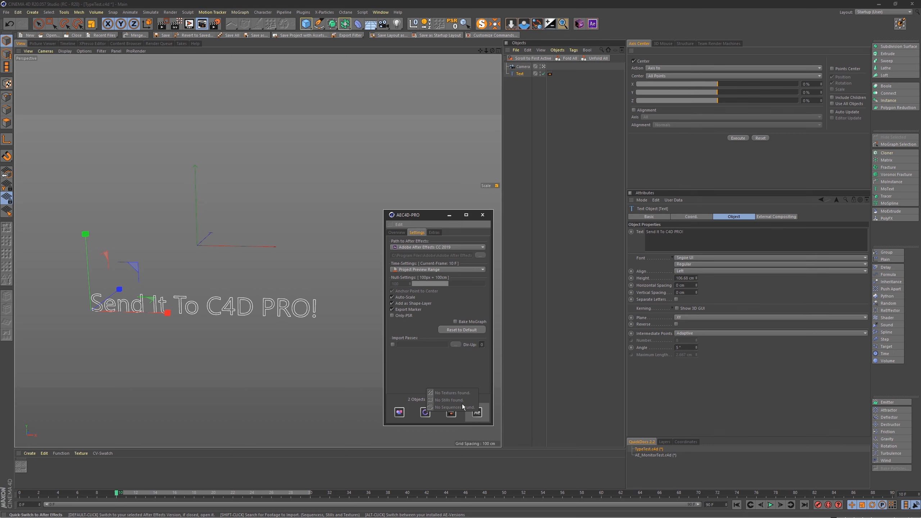
# Step: Switch to the AE_MonitorTest.c4d document, move the AEC4D-PRO window aside and show its overview
pyautogui.click(666, 456)
pyautogui.moveTo(421, 218); pyautogui.dragTo(477, 184)
pyautogui.click(453, 198)
# Step: Rewind the laptop animation to frame 0 and scrub through it to frame 46
pyautogui.moveTo(70, 494); pyautogui.dragTo(1, 476)
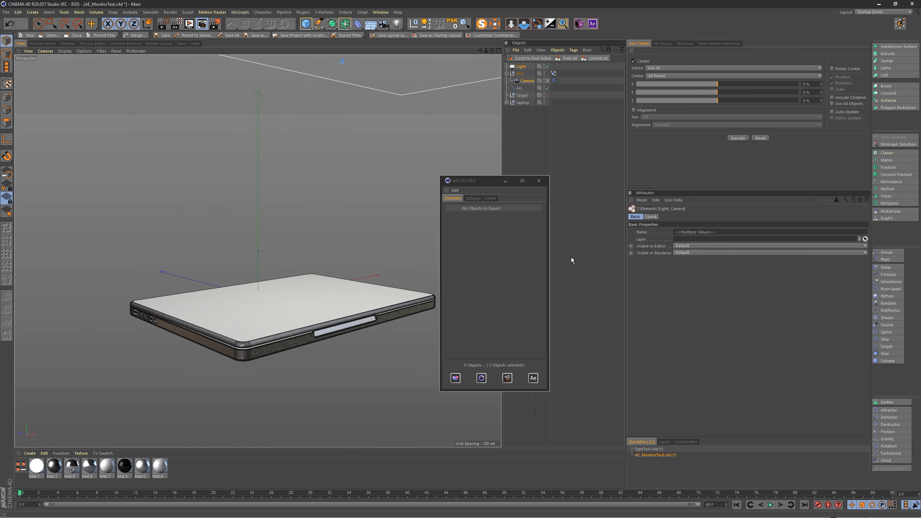
pyautogui.moveTo(487, 186); pyautogui.dragTo(492, 180)
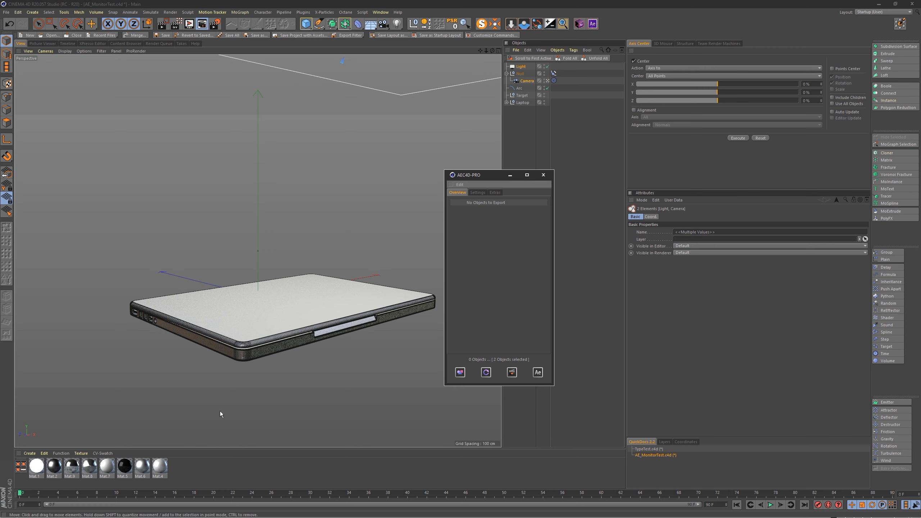
pyautogui.moveTo(33, 493)
pyautogui.mouseDown()
pyautogui.moveTo(424, 494)
pyautogui.moveTo(77, 494)
pyautogui.moveTo(369, 485)
pyautogui.moveTo(74, 470)
pyautogui.moveTo(590, 457)
pyautogui.moveTo(328, 444)
pyautogui.moveTo(397, 438)
pyautogui.moveTo(302, 444)
pyautogui.moveTo(568, 443)
pyautogui.moveTo(313, 440)
pyautogui.moveTo(343, 438)
pyautogui.moveTo(202, 446)
pyautogui.moveTo(73, 468)
pyautogui.moveTo(315, 496)
pyautogui.moveTo(545, 487)
pyautogui.moveTo(126, 439)
pyautogui.moveTo(18, 468)
pyautogui.moveTo(212, 485)
pyautogui.moveTo(565, 486)
pyautogui.moveTo(123, 486)
pyautogui.moveTo(236, 443)
pyautogui.moveTo(136, 443)
pyautogui.mouseUp()
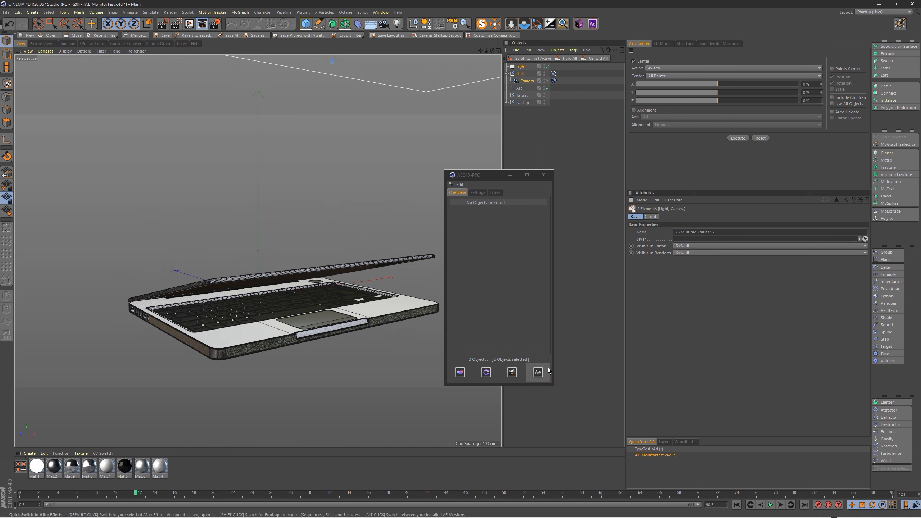
pyautogui.moveTo(31, 496)
pyautogui.mouseDown()
pyautogui.moveTo(584, 488)
pyautogui.moveTo(383, 471)
pyautogui.moveTo(465, 458)
pyautogui.mouseUp()
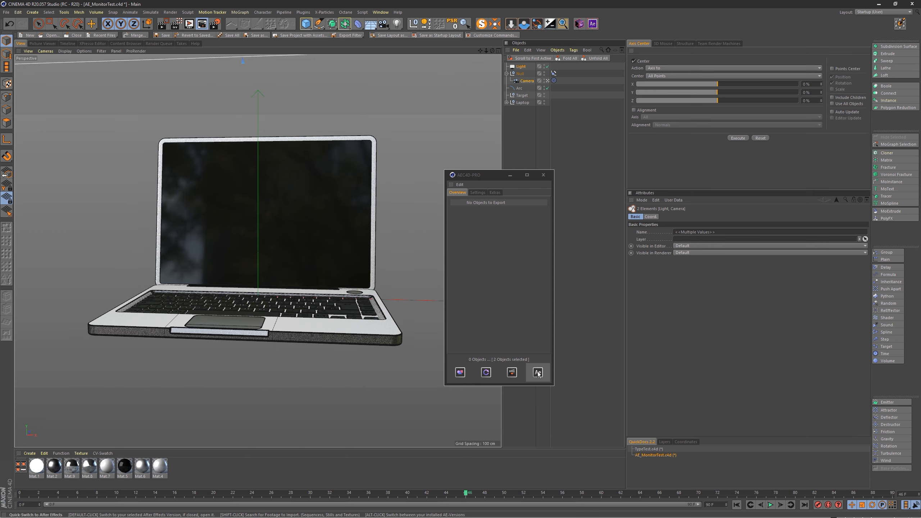
# Step: Search for footage to import with the plugin and look at the LaptopRender sequence it offers
pyautogui.keyDown('shift'); pyautogui.click(542, 374); pyautogui.keyUp('shift')
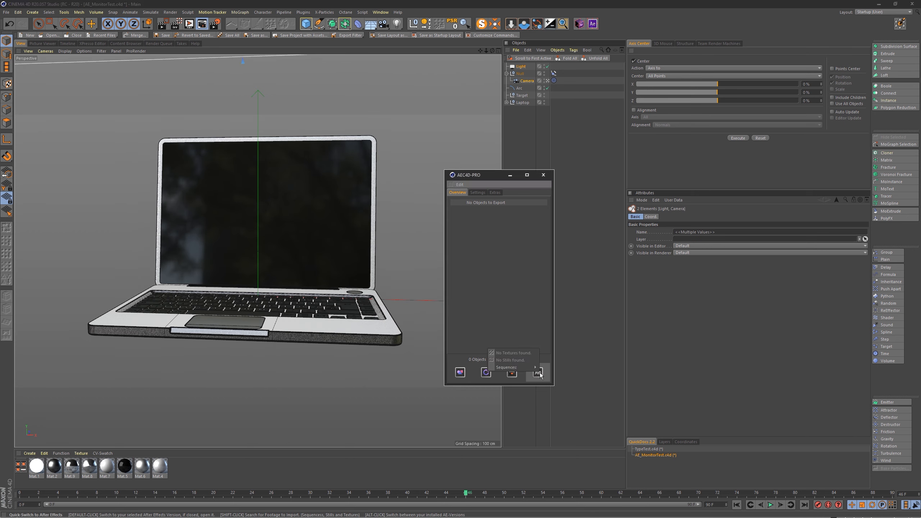
pyautogui.moveTo(529, 367)
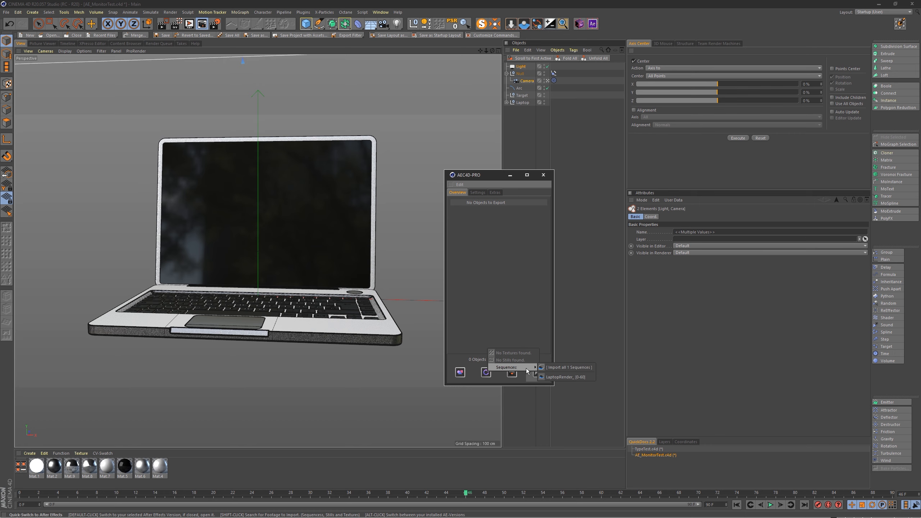
pyautogui.click(565, 376)
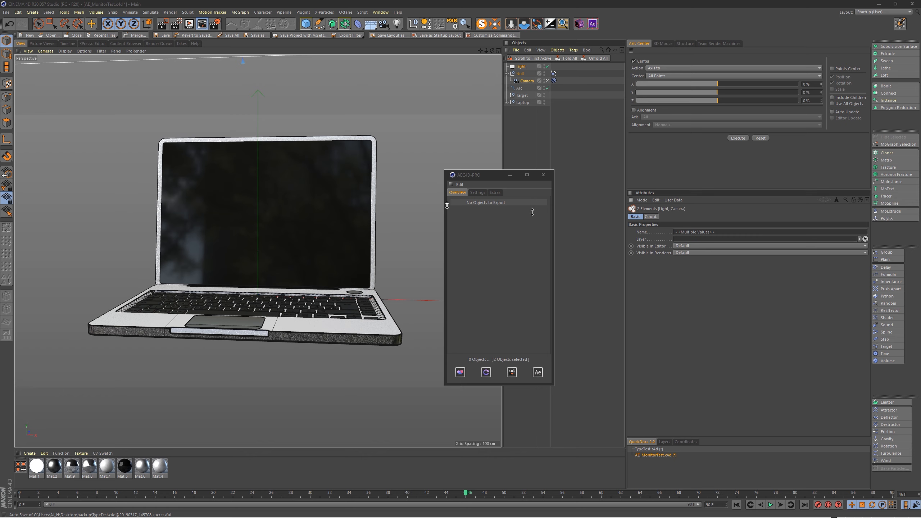
# Step: Set the render output file to LaptopRender inside the desktop's LaptopRender folder and move the Render Settings window aside
pyautogui.hotkey('ctrl', 'b')
pyautogui.moveTo(260, 166); pyautogui.dragTo(276, 170)
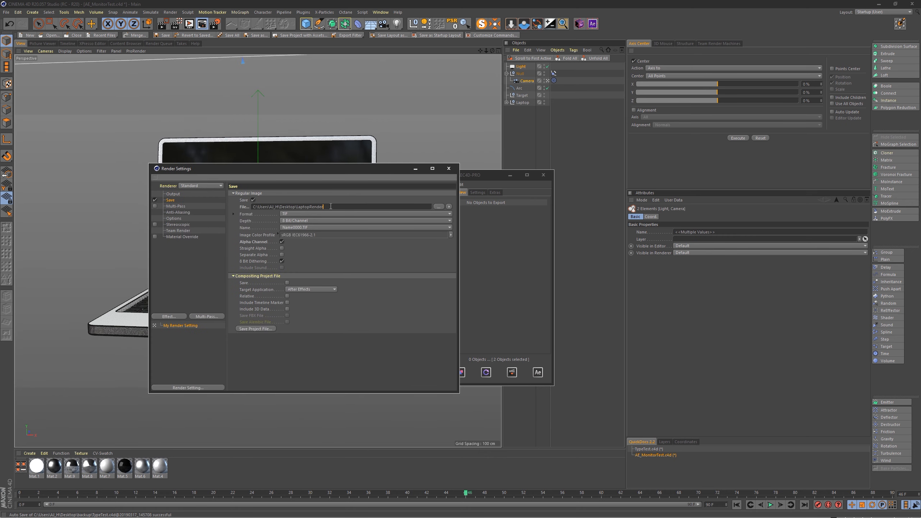
pyautogui.click(439, 207)
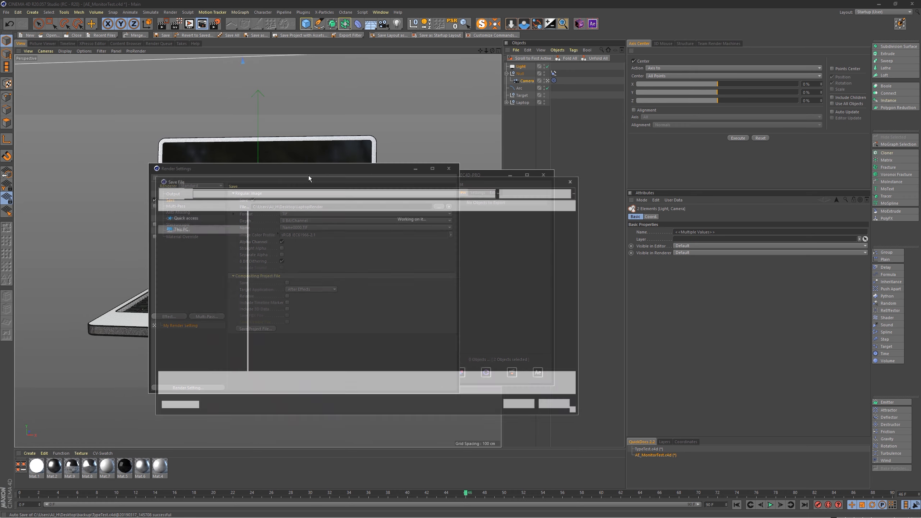
pyautogui.doubleClick(317, 234)
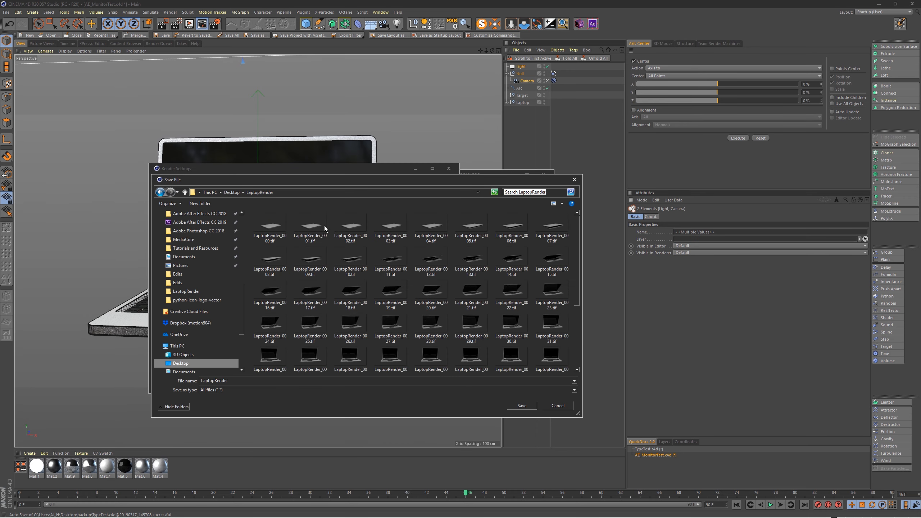
pyautogui.click(523, 406)
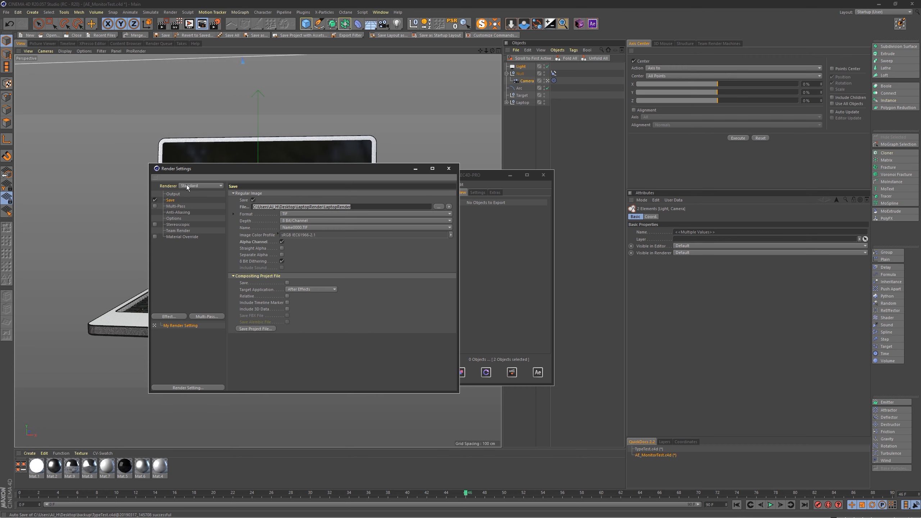
pyautogui.click(365, 207)
pyautogui.moveTo(349, 166); pyautogui.dragTo(919, 178)
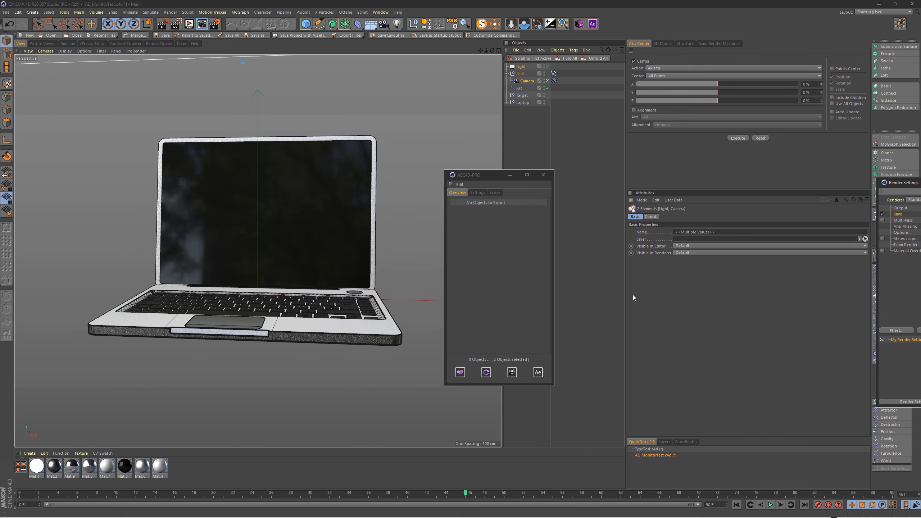
# Step: Search the render output for footage and import the LaptopRender sequence into After Effects
pyautogui.keyDown('shift'); pyautogui.click(537, 373); pyautogui.keyUp('shift')
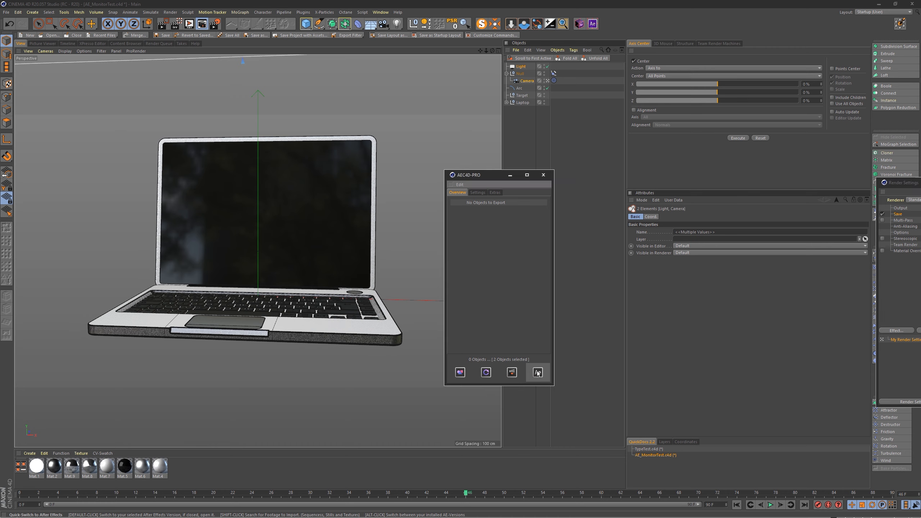
pyautogui.moveTo(528, 368)
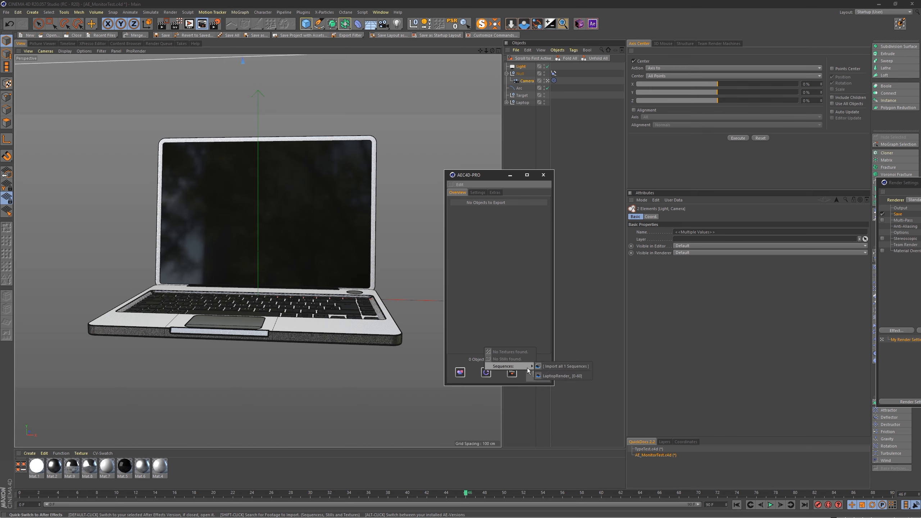
pyautogui.click(566, 376)
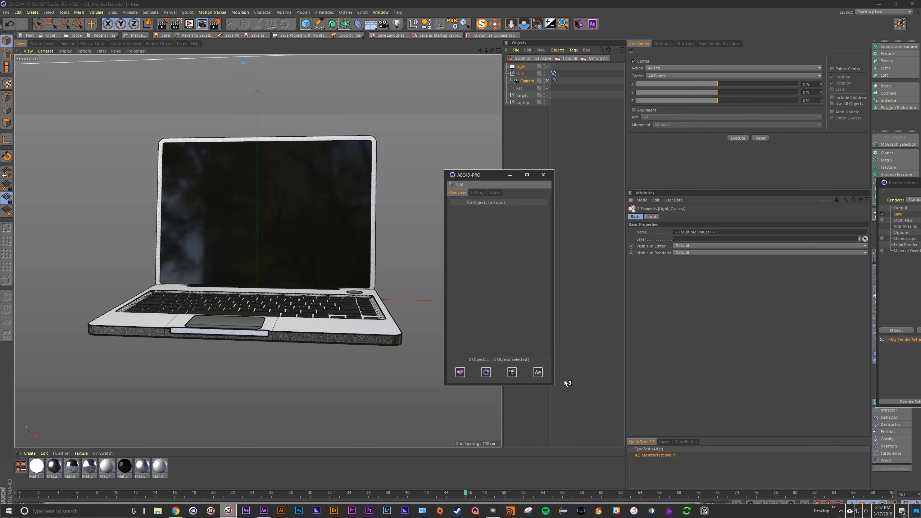
# Step: Switch to After Effects and delete all the existing compositions and folders from the project
pyautogui.hotkey('alt', 'Tab')
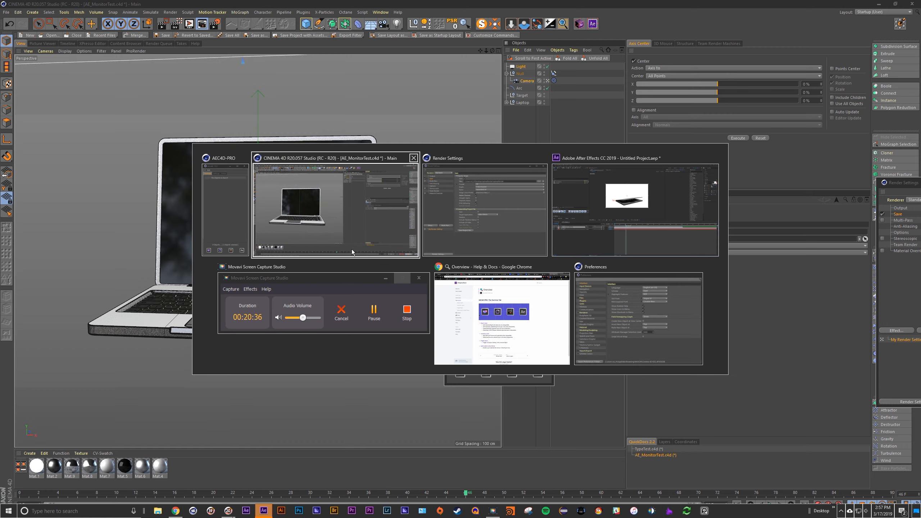
pyautogui.click(587, 212)
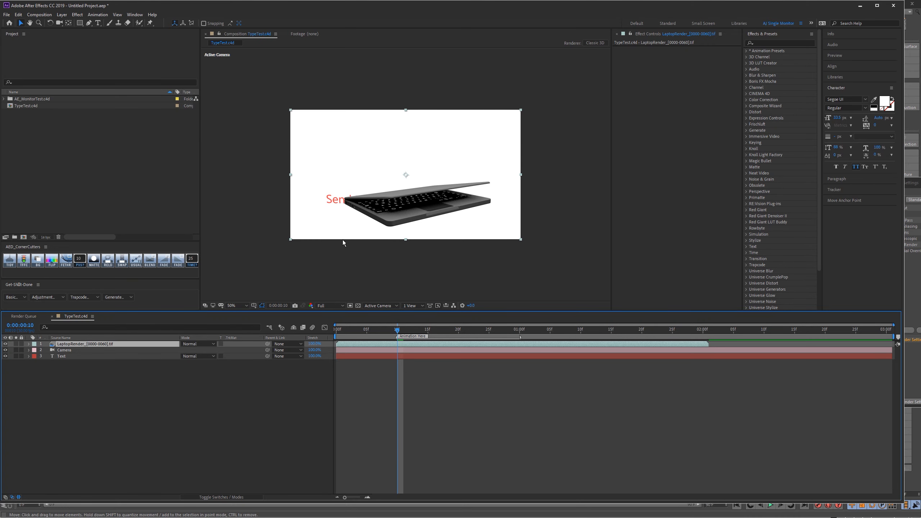
pyautogui.hotkey('alt', 'Tab')
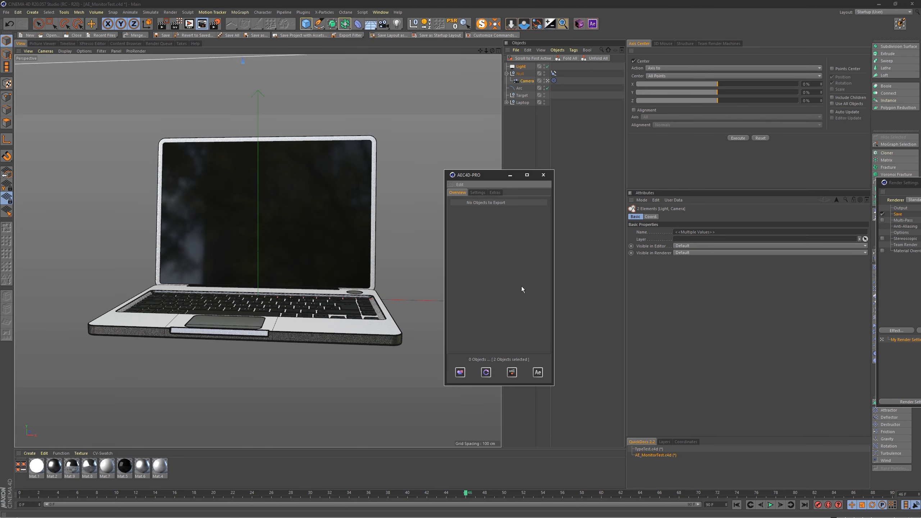
pyautogui.hotkey('alt', 'Tab')
pyautogui.click(422, 225)
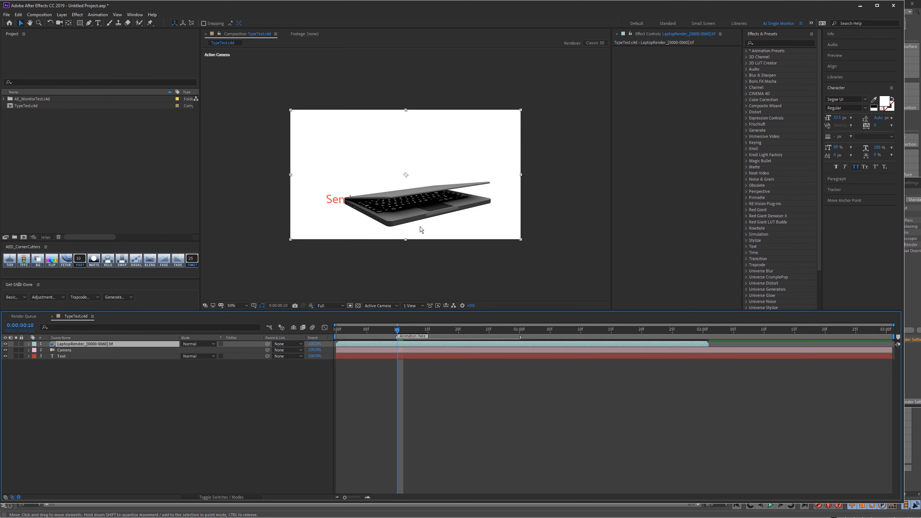
pyautogui.click(43, 157)
pyautogui.hotkey('ctrl', 'a')
pyautogui.press('Delete')
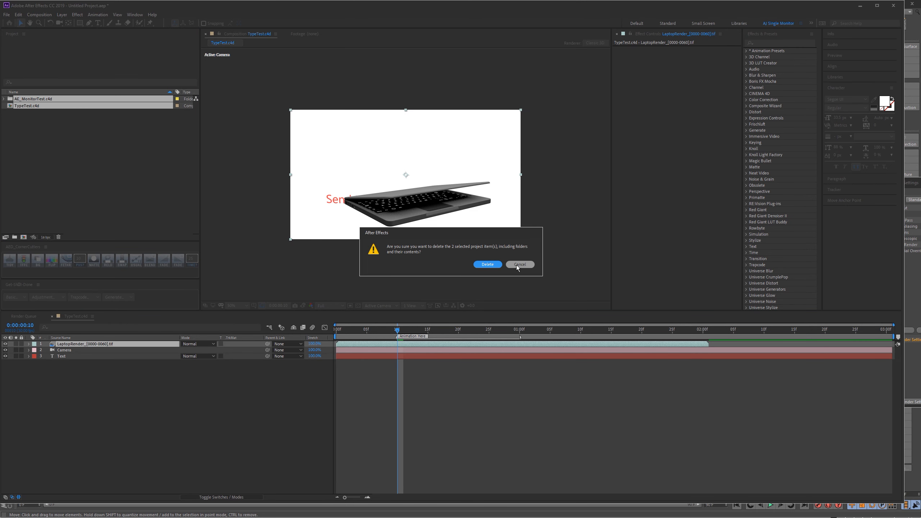
pyautogui.click(518, 264)
pyautogui.moveTo(85, 131); pyautogui.dragTo(40, 100)
pyautogui.press('Delete')
pyautogui.click(488, 264)
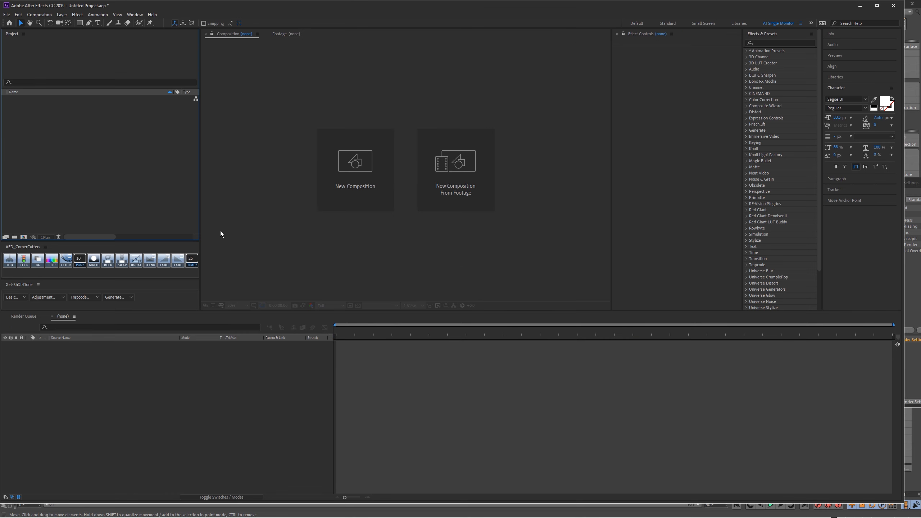
# Step: Switch to Cinema 4D, add the Camera and Laptop to the AEC4D-PRO export list, and briefly check the Laptop hierarchy
pyautogui.hotkey('alt', 'Tab')
pyautogui.click(530, 128)
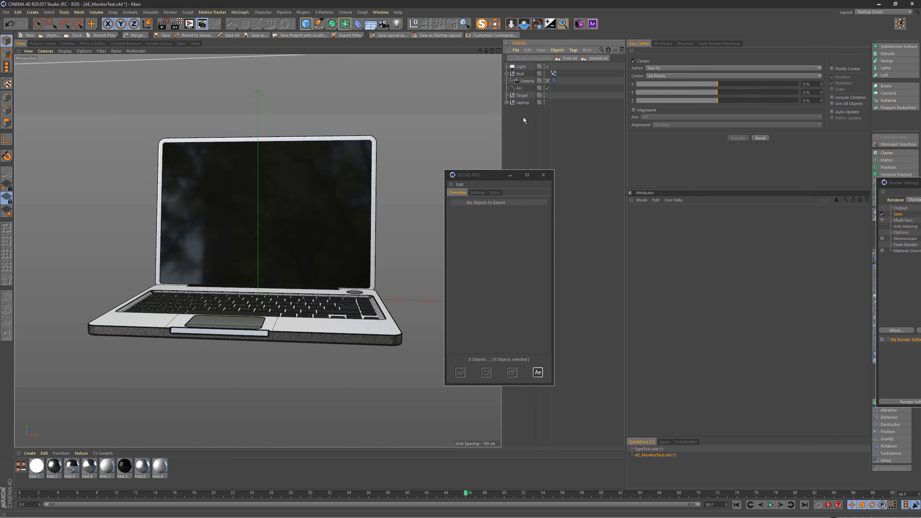
pyautogui.moveTo(525, 81); pyautogui.dragTo(501, 255)
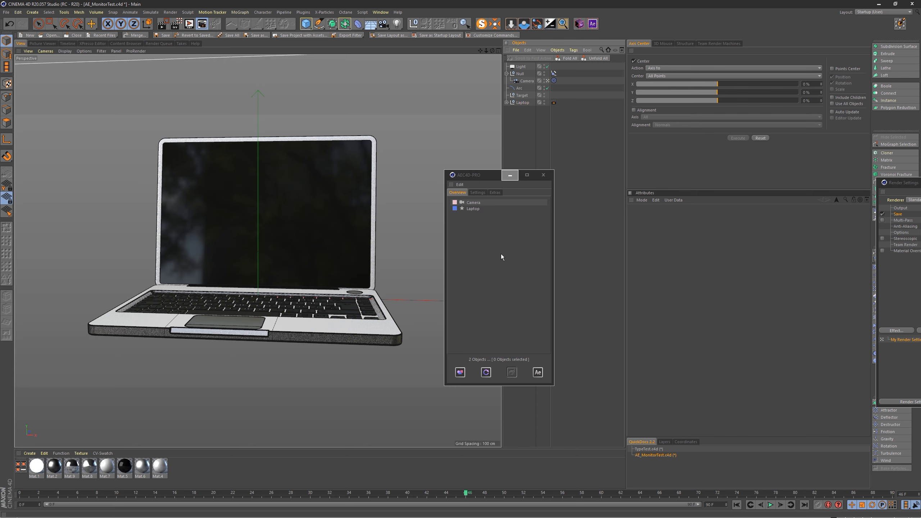
pyautogui.click(506, 102)
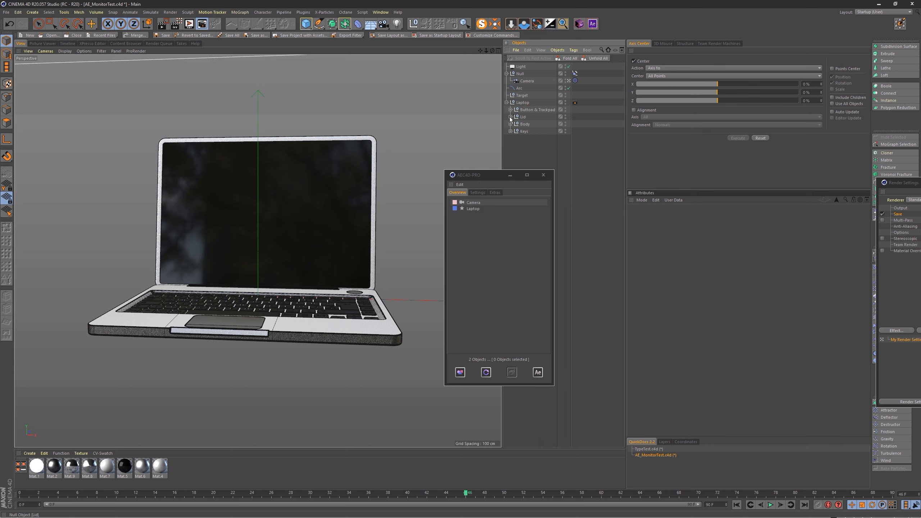
pyautogui.click(511, 117)
pyautogui.click(507, 103)
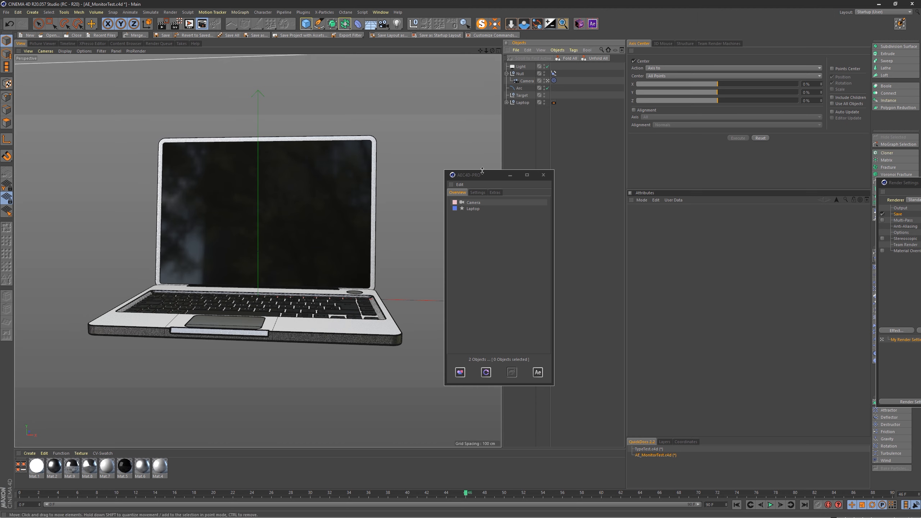
# Step: Select both the Camera and Laptop in the export list and export them to a new After Effects composition
pyautogui.click(479, 222)
pyautogui.hotkey('ctrl', 'a')
pyautogui.click(462, 376)
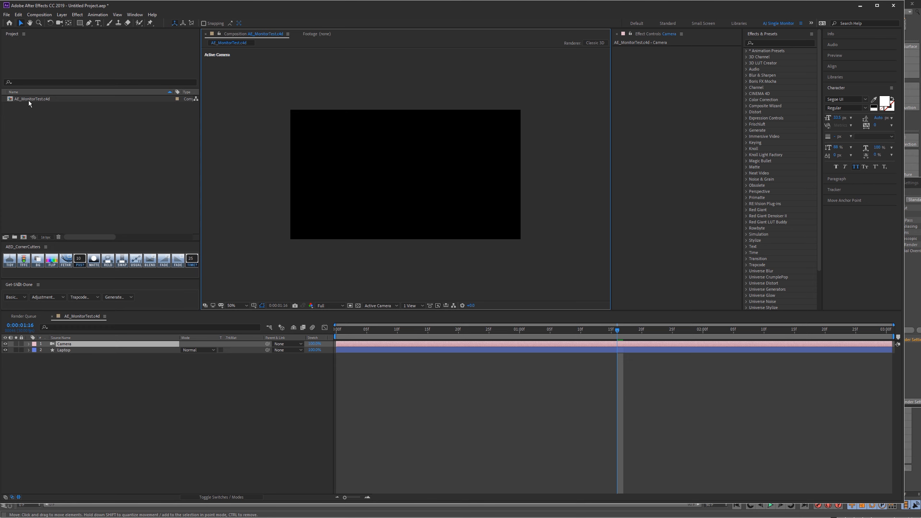
# Step: Scrub through the exported AE_MonitorTest.c4d composition in After Effects and change its background to white
pyautogui.hotkey('alt', 'Tab')
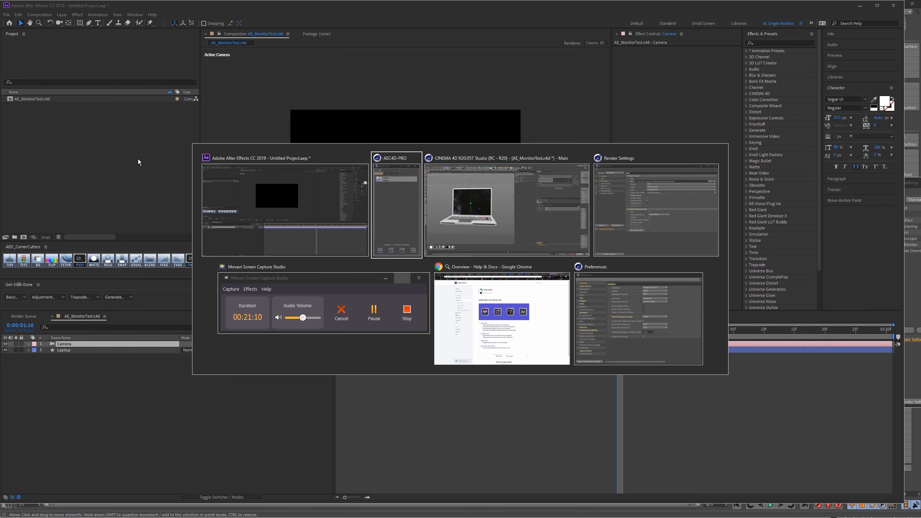
pyautogui.click(465, 203)
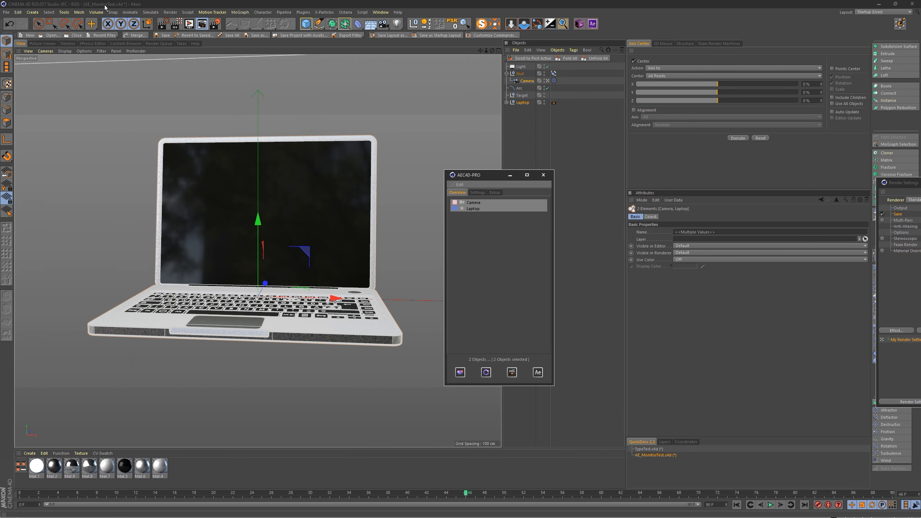
pyautogui.hotkey('alt', 'Tab')
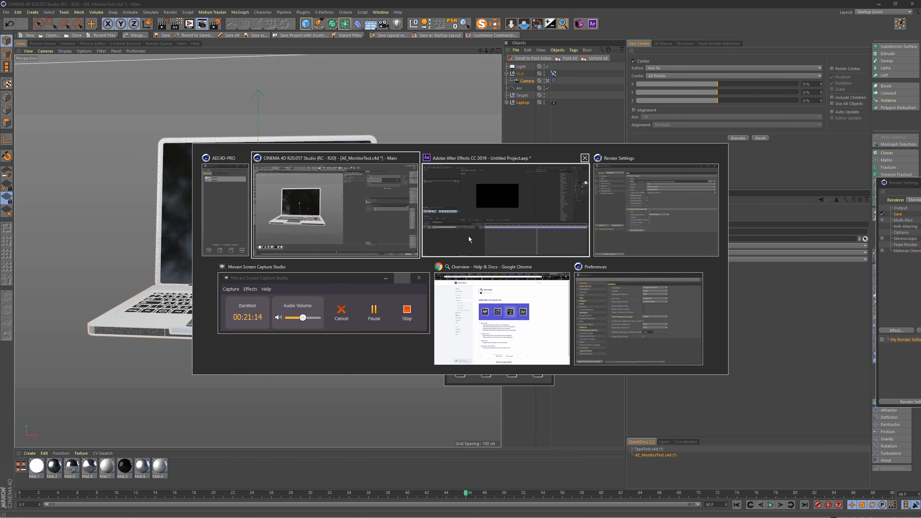
pyautogui.click(458, 207)
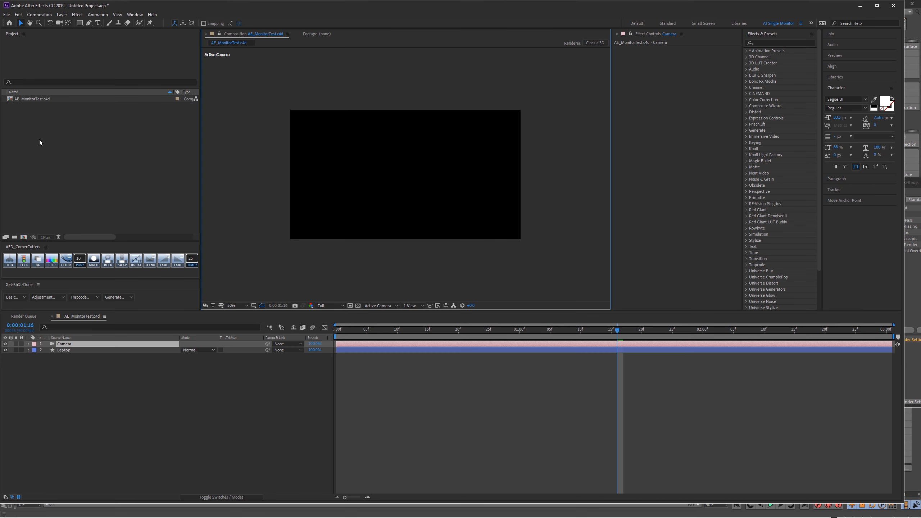
pyautogui.moveTo(370, 330); pyautogui.dragTo(434, 334)
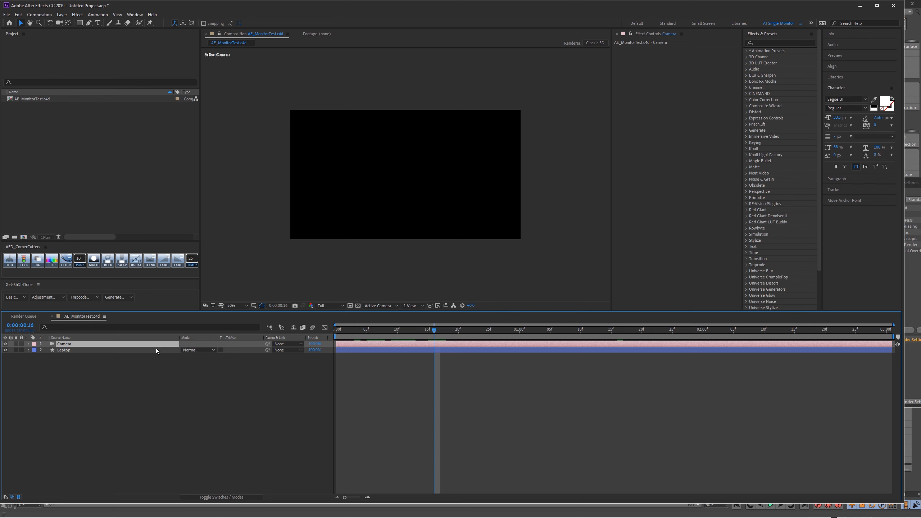
pyautogui.click(123, 297)
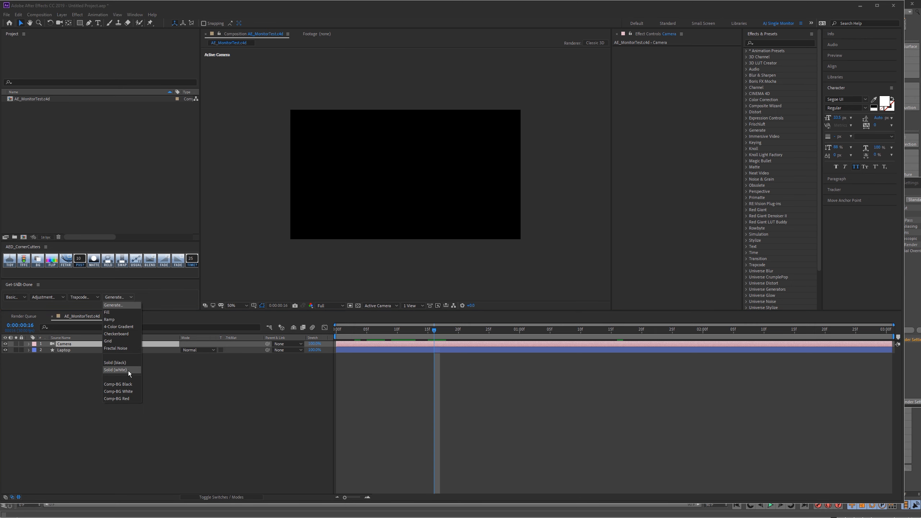
pyautogui.click(129, 391)
# Step: Select the Laptop layer and play the composition to examine its position under the exported camera
pyautogui.moveTo(385, 329); pyautogui.dragTo(391, 330)
pyautogui.click(76, 349)
pyautogui.press('space')
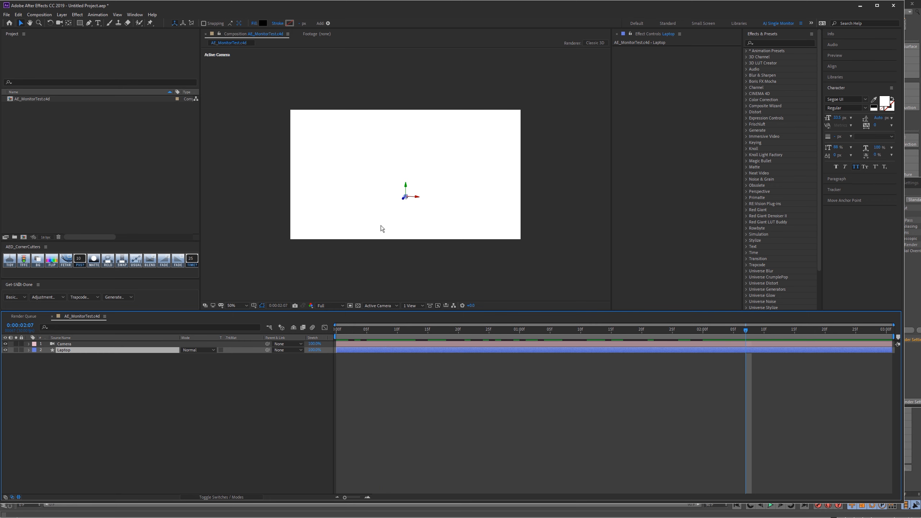
# Step: Return to Cinema 4D, search for rendered footage, import the LaptopRender sequence, and switch back to After Effects
pyautogui.hotkey('alt', 'Tab')
pyautogui.click(529, 207)
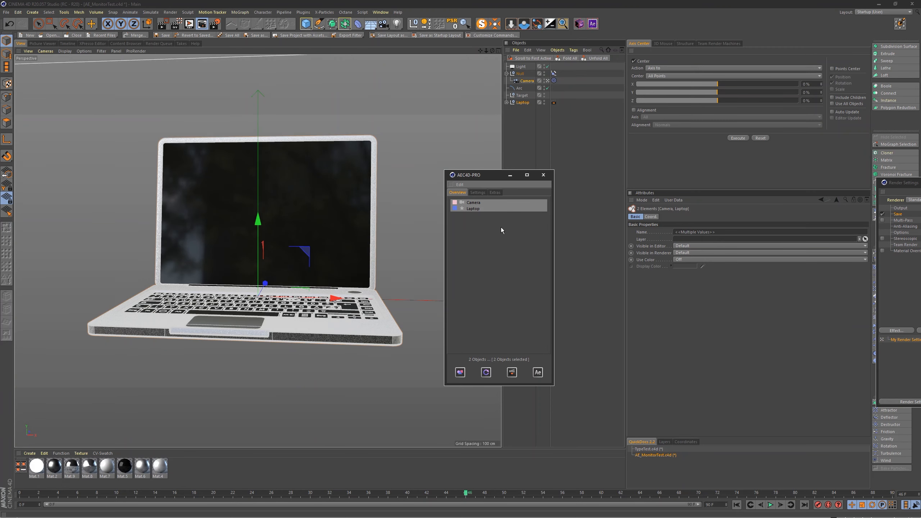
pyautogui.keyDown('shift'); pyautogui.click(539, 374); pyautogui.keyUp('shift')
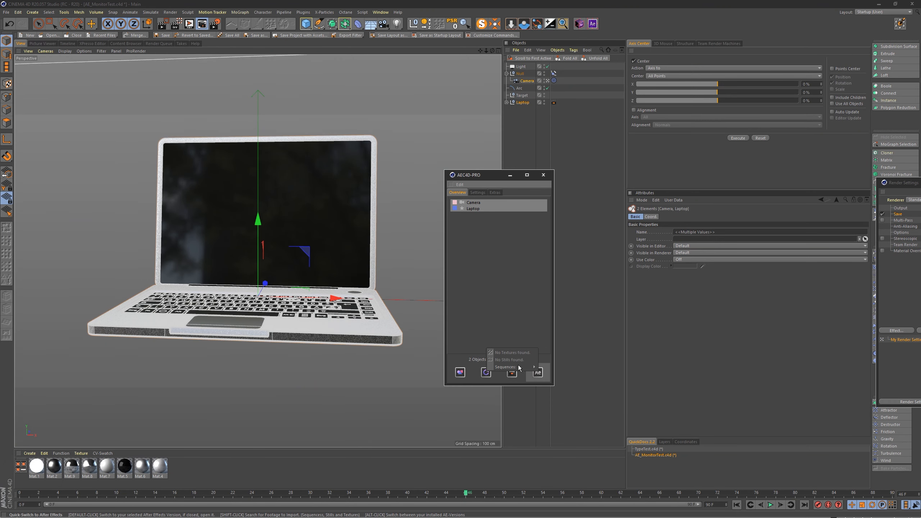
pyautogui.moveTo(518, 365)
pyautogui.click(565, 376)
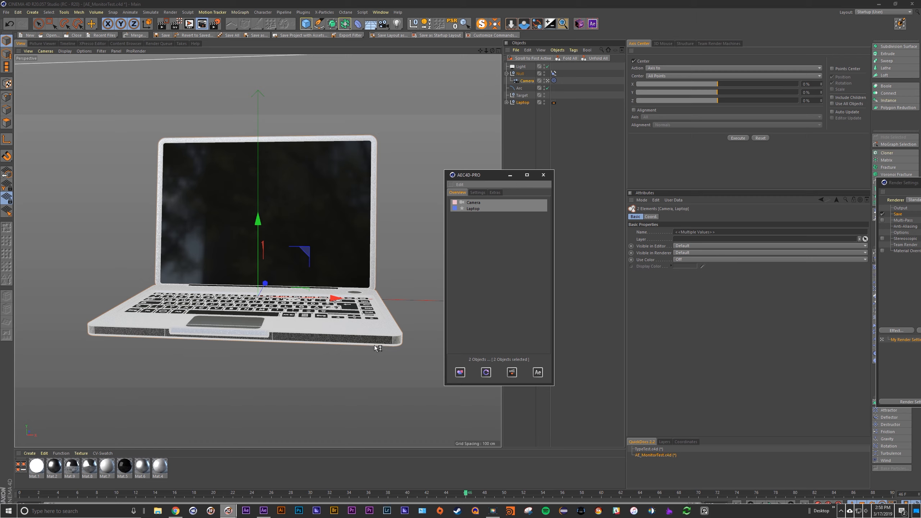
pyautogui.hotkey('alt', 'Tab')
pyautogui.press('Tab')
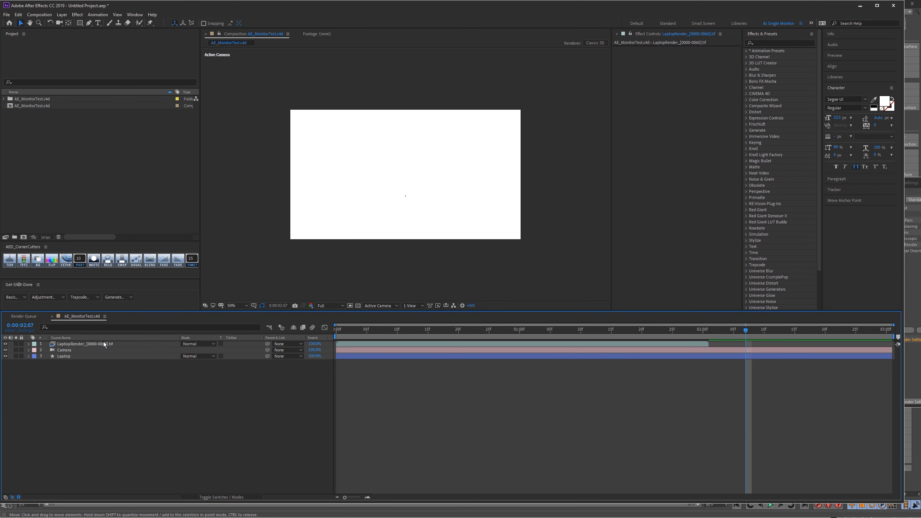
# Step: Play and scrub the composition to compare the LaptopRender footage with the Laptop layer's tracked position
pyautogui.click(104, 344)
pyautogui.press('space')
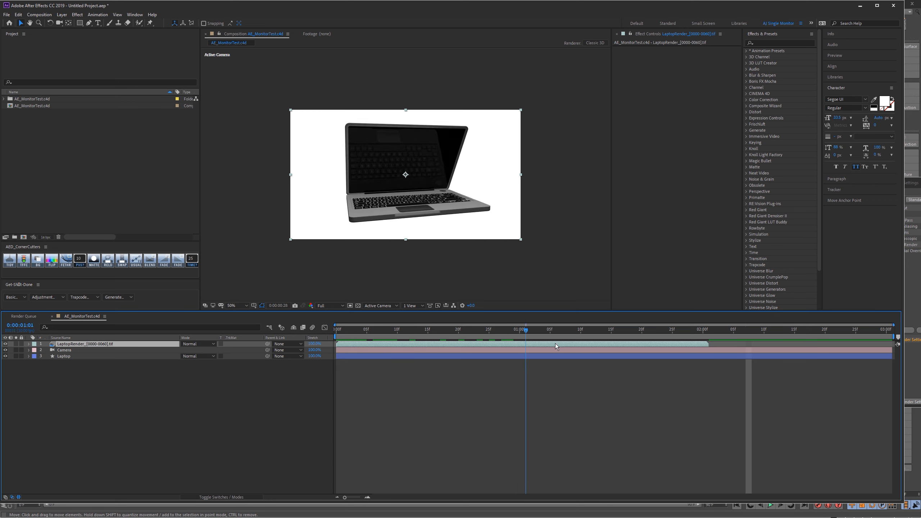
pyautogui.click(82, 356)
pyautogui.press('space')
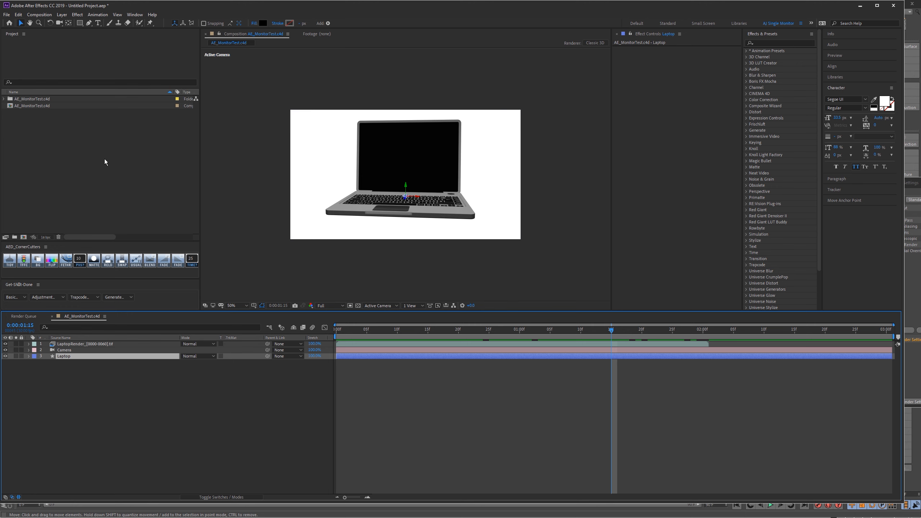
pyautogui.click(80, 175)
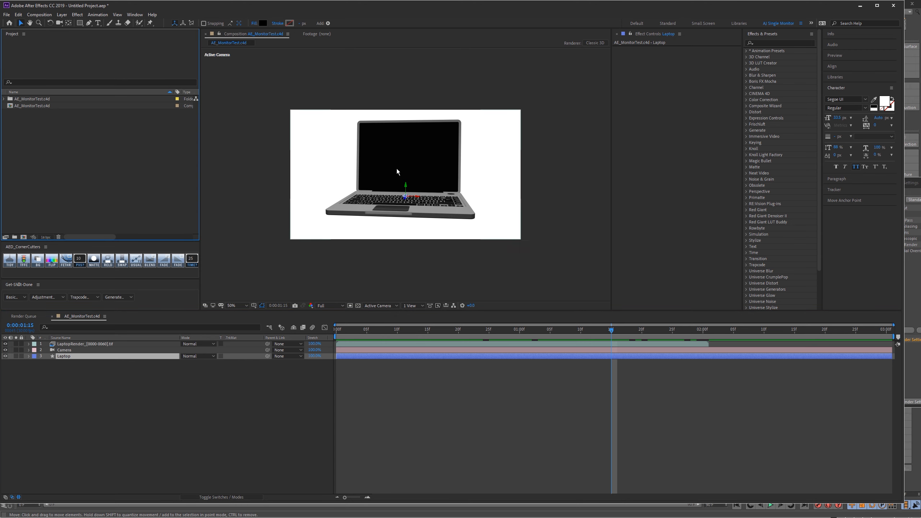
pyautogui.moveTo(452, 329); pyautogui.dragTo(398, 336)
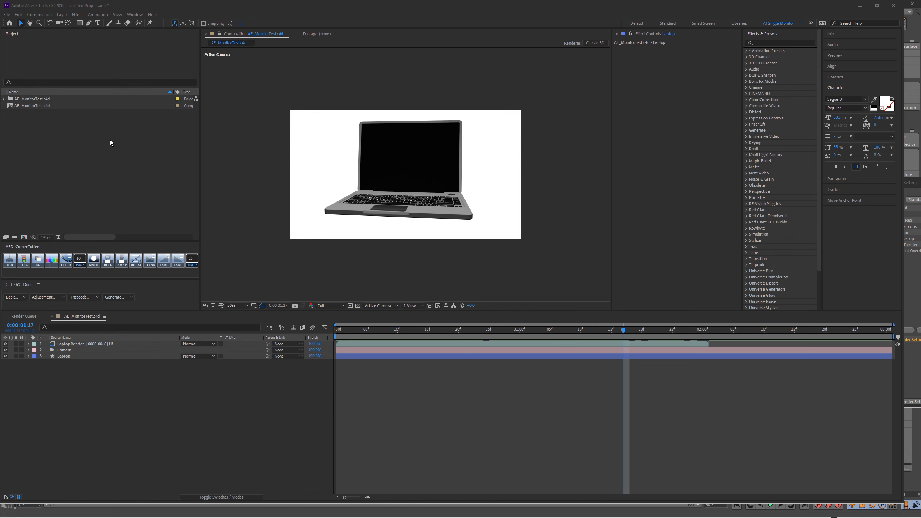
# Step: Import the APwave.jpg image into the After Effects project
pyautogui.doubleClick(89, 144)
pyautogui.click(268, 82)
pyautogui.click(371, 321)
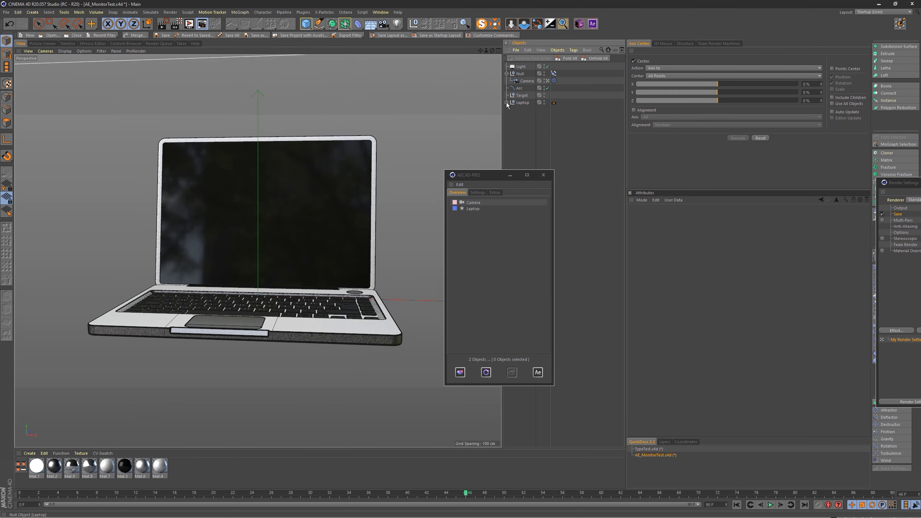
# Step: In Cinema 4D, expand the Laptop hierarchy, select its Screen object, and export it to the After Effects composition
pyautogui.click(506, 102)
pyautogui.moveTo(503, 179); pyautogui.dragTo(422, 215)
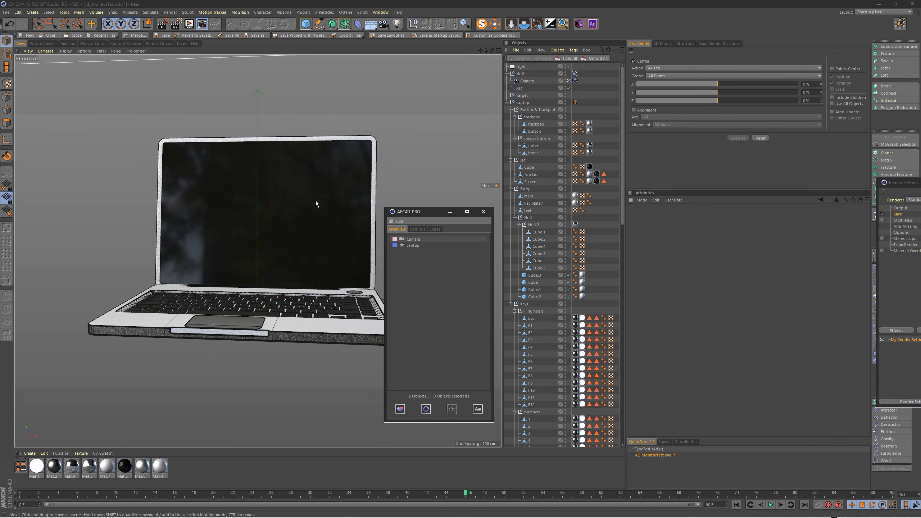
pyautogui.click(316, 201)
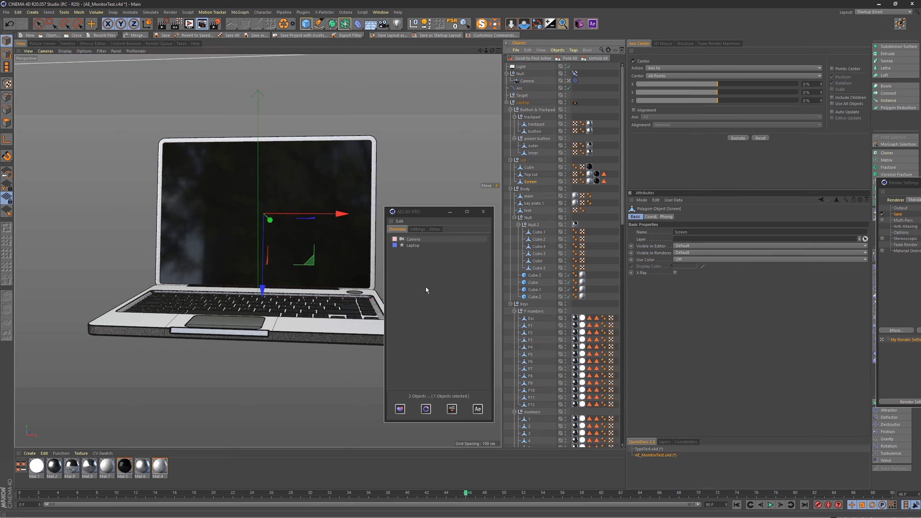
pyautogui.click(400, 410)
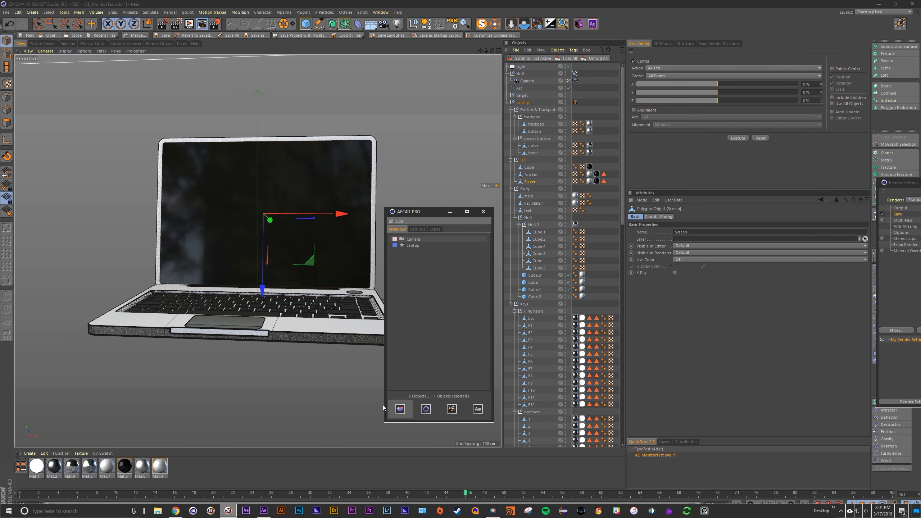
pyautogui.hotkey('alt', 'Tab')
pyautogui.click(439, 216)
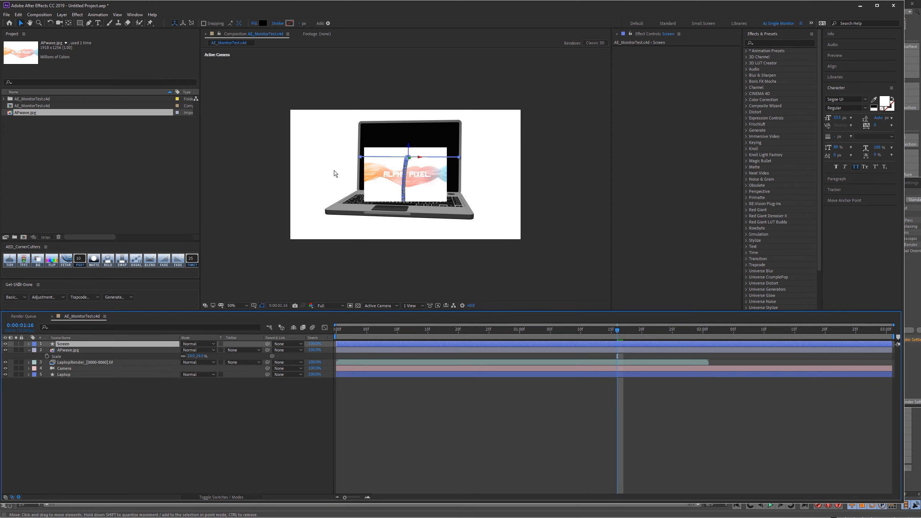
# Step: Scrub the timeline to check the Screen layer's motion against the laptop, and make the APwave.jpg layer 3D
pyautogui.click(66, 139)
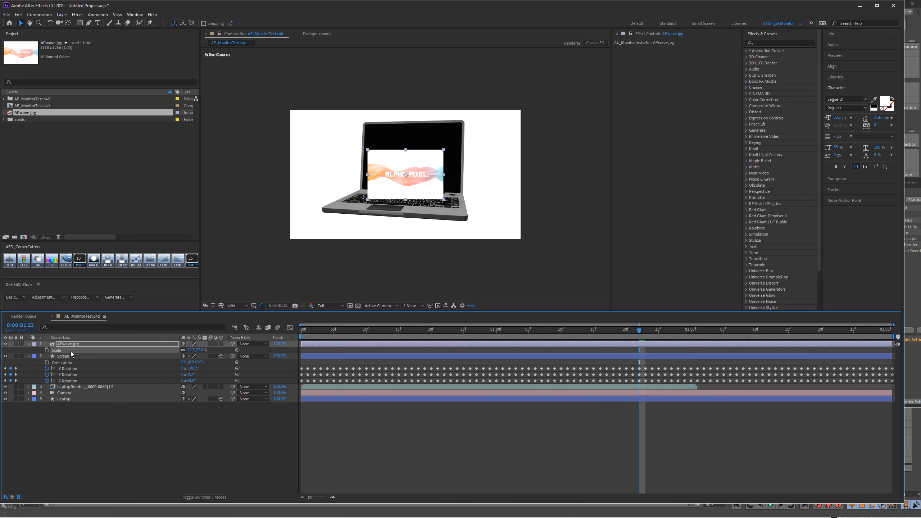
pyautogui.click(70, 354)
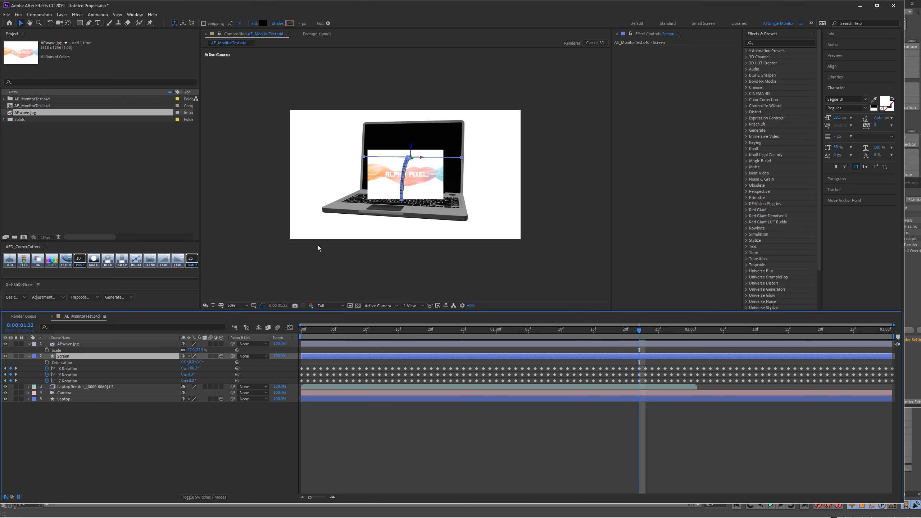
pyautogui.moveTo(614, 334); pyautogui.dragTo(451, 334)
pyautogui.moveTo(509, 333); pyautogui.dragTo(607, 319)
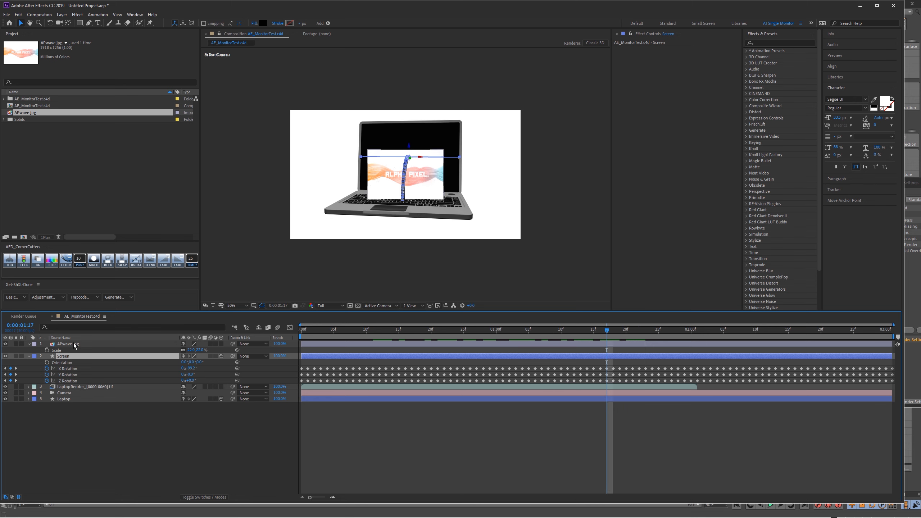
pyautogui.click(221, 344)
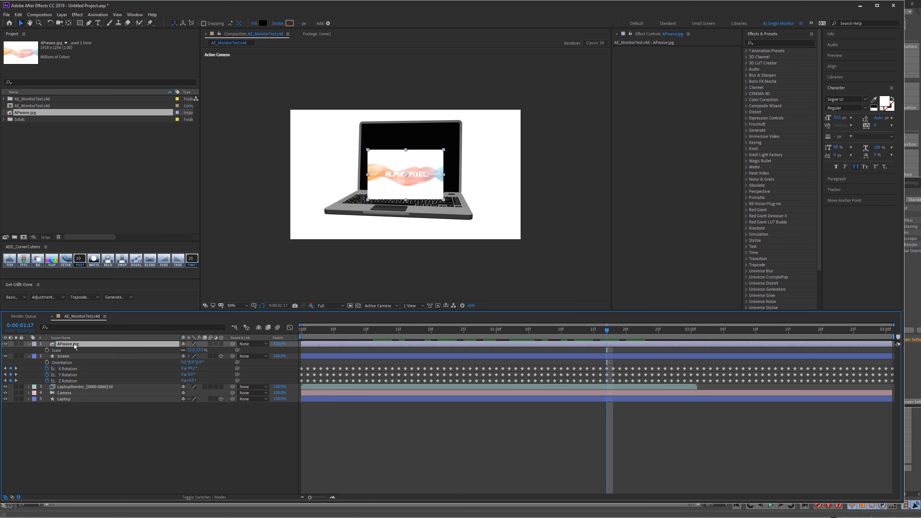
# Step: Make the APwave.jpg layer 3D and parent it to the Screen layer, moving it to the parent's location
pyautogui.click(221, 344)
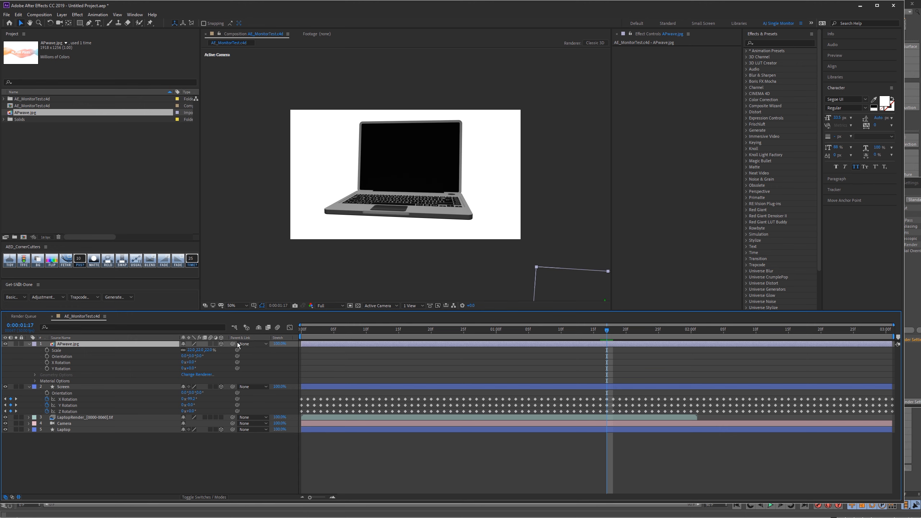
pyautogui.moveTo(233, 344); pyautogui.dragTo(83, 389)
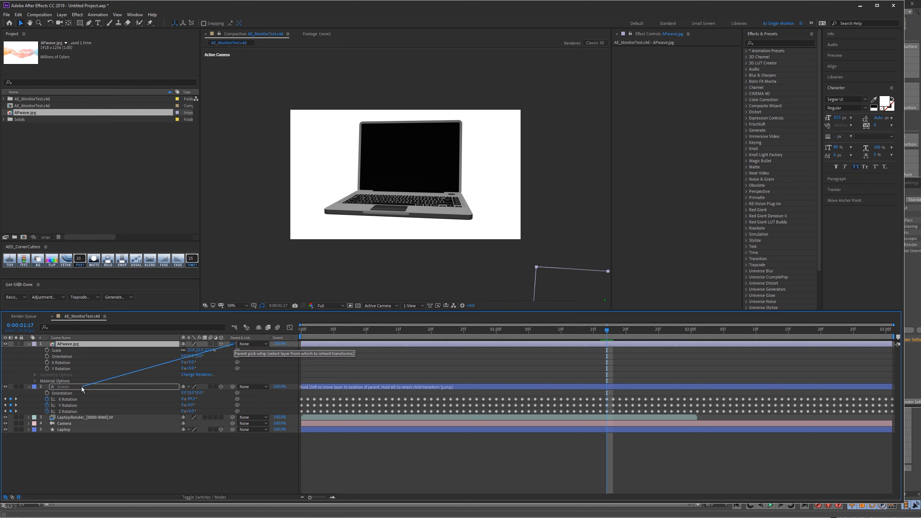
pyautogui.moveTo(81, 387); pyautogui.dragTo(81, 389)
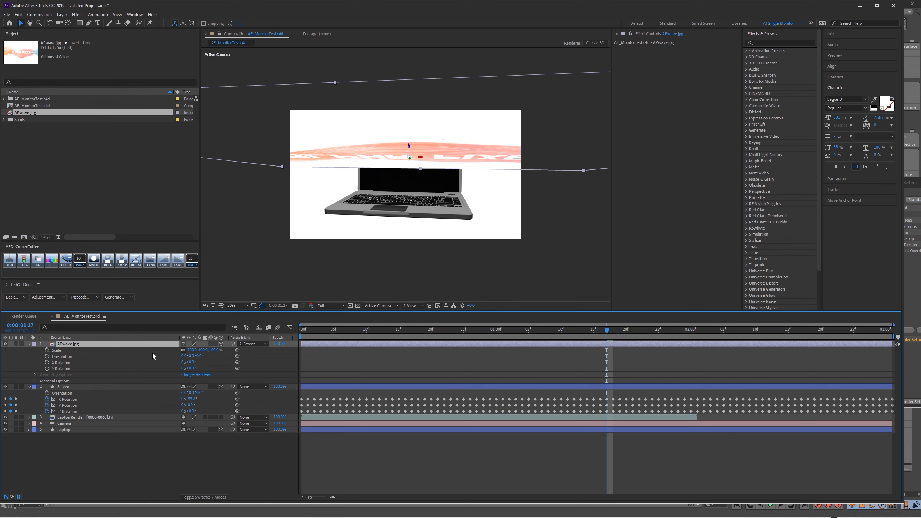
# Step: Set the APwave.jpg layer's X Rotation to 90 degrees so the image stands upright
pyautogui.press('r')
pyautogui.click(192, 357)
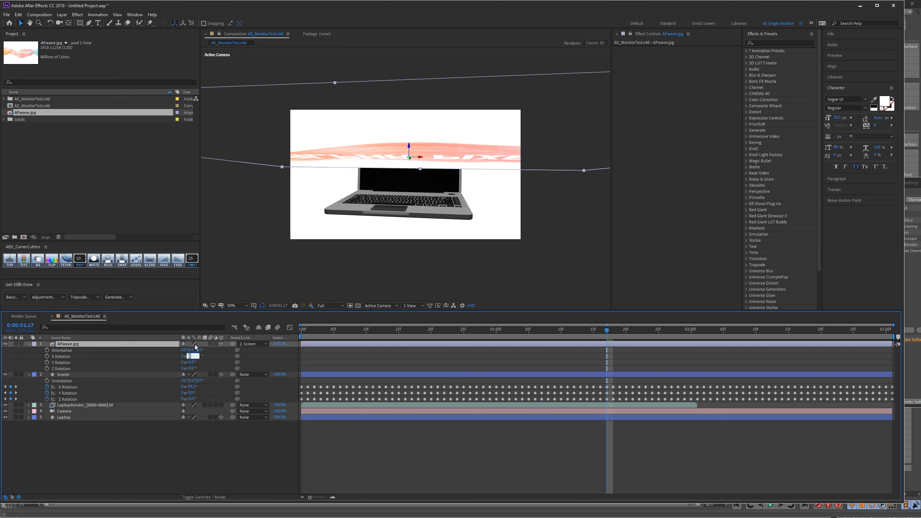
pyautogui.write('90')
pyautogui.press('Return')
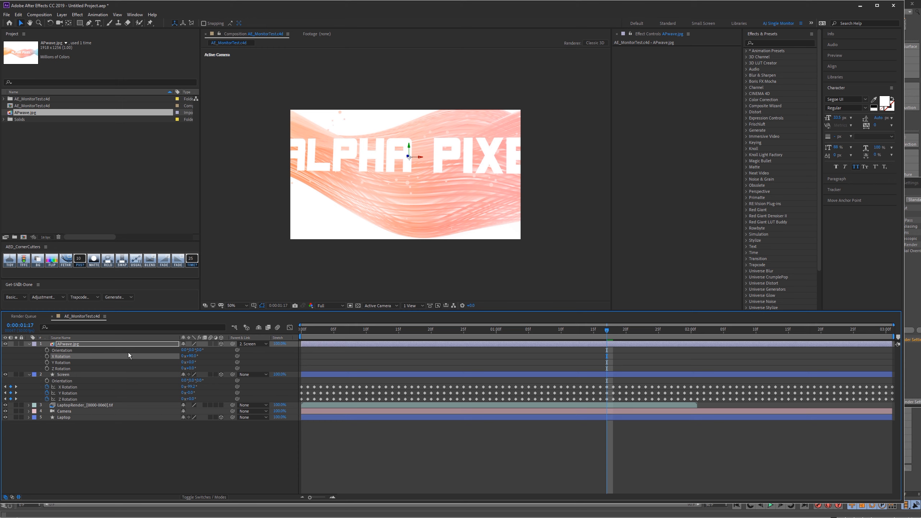
# Step: Scale the APwave.jpg layer uniformly to about 20% so it covers the whole laptop screen
pyautogui.press('s')
pyautogui.moveTo(191, 350); pyautogui.dragTo(164, 352)
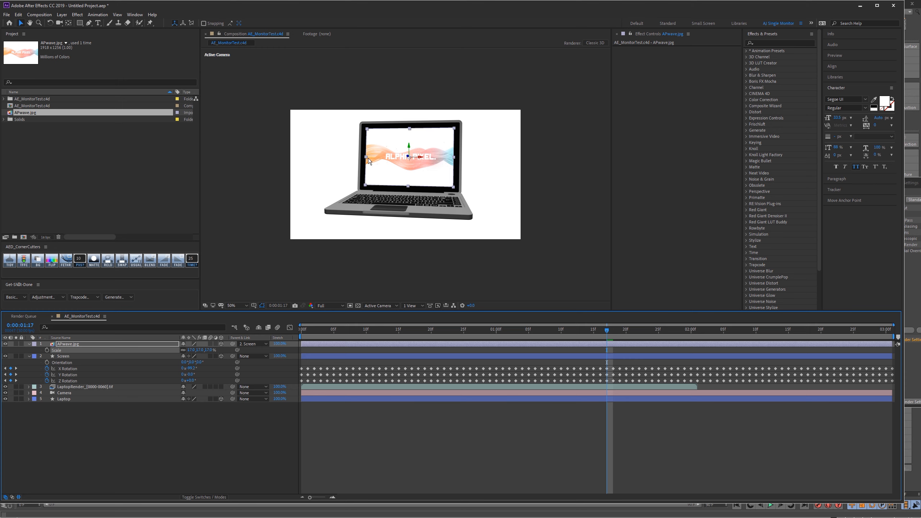
pyautogui.scroll(1, 368, 159)
pyautogui.moveTo(191, 350); pyautogui.dragTo(198, 348)
pyautogui.click(143, 463)
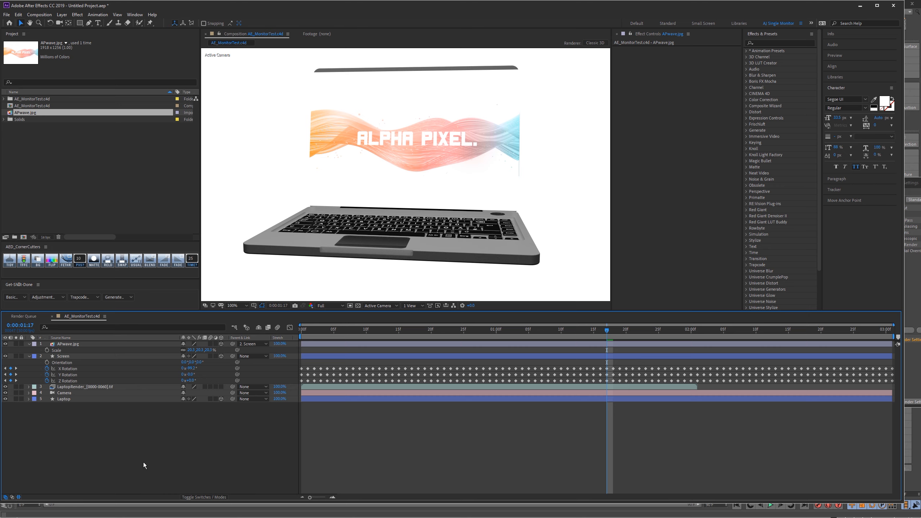
# Step: Switch to Cinema 4D, add the selected Screen object to a matte with Quick Matte Pro, and render a preview in the viewport
pyautogui.press('super')
pyautogui.hotkey('alt', 'Tab')
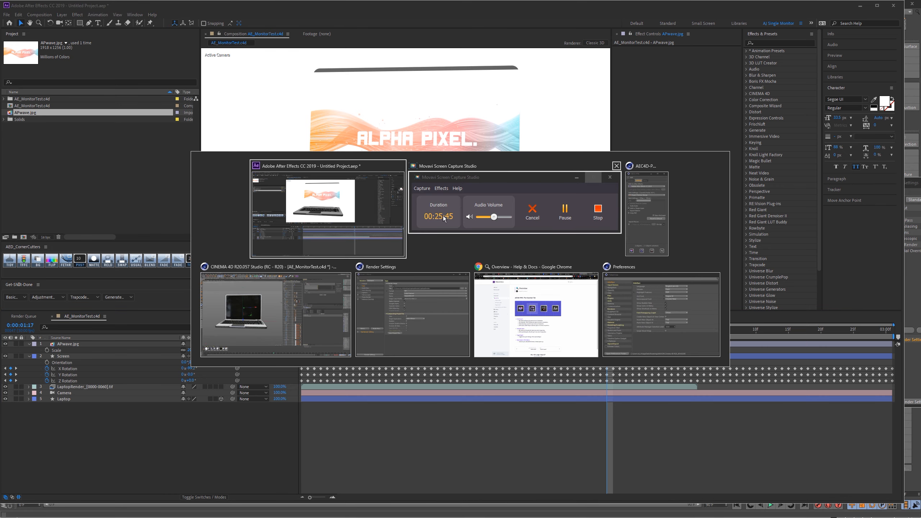
pyautogui.click(271, 315)
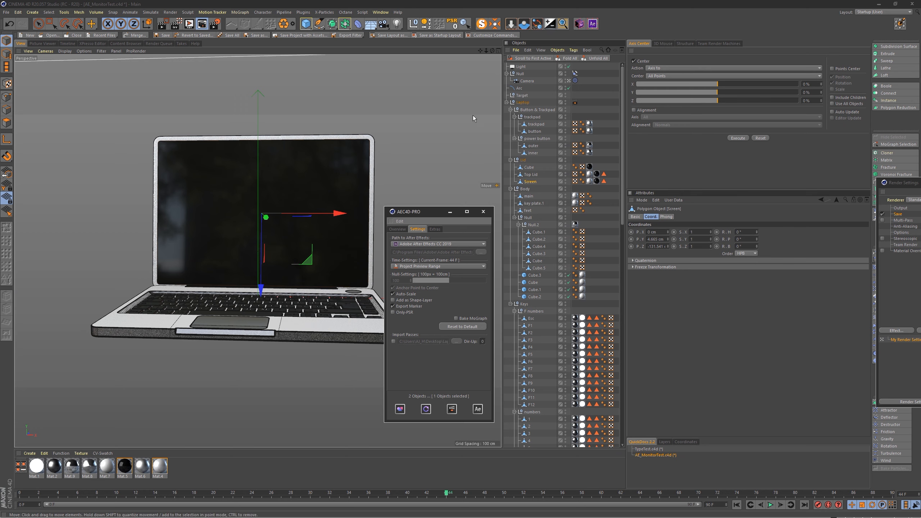
pyautogui.click(551, 22)
pyautogui.moveTo(603, 28); pyautogui.dragTo(443, 70)
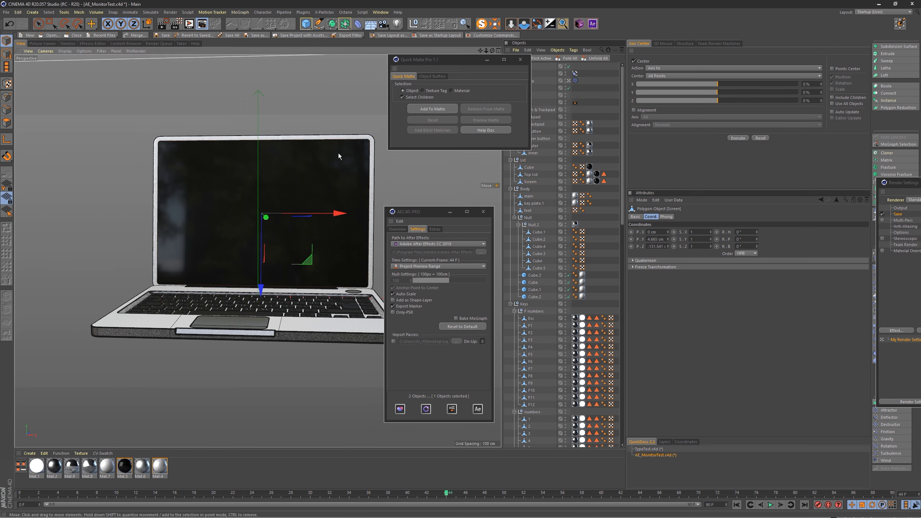
pyautogui.click(432, 109)
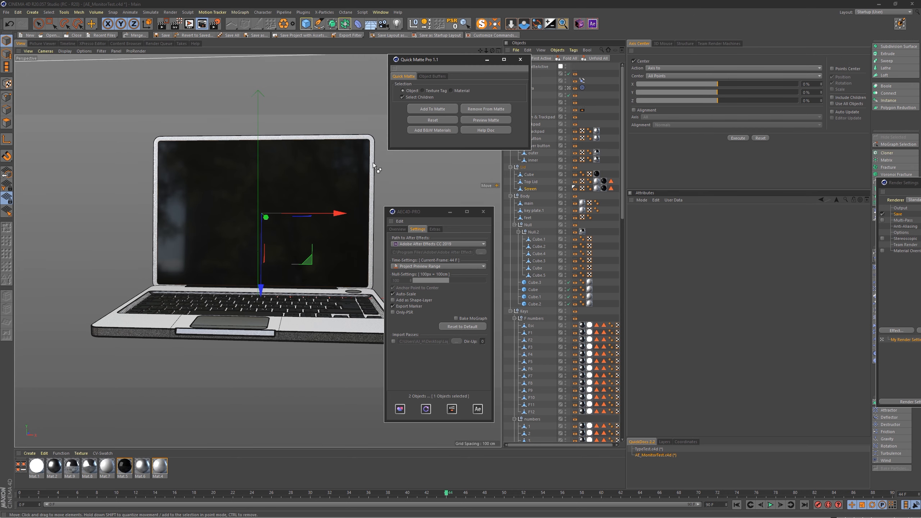
pyautogui.hotkey('ctrl', 'r')
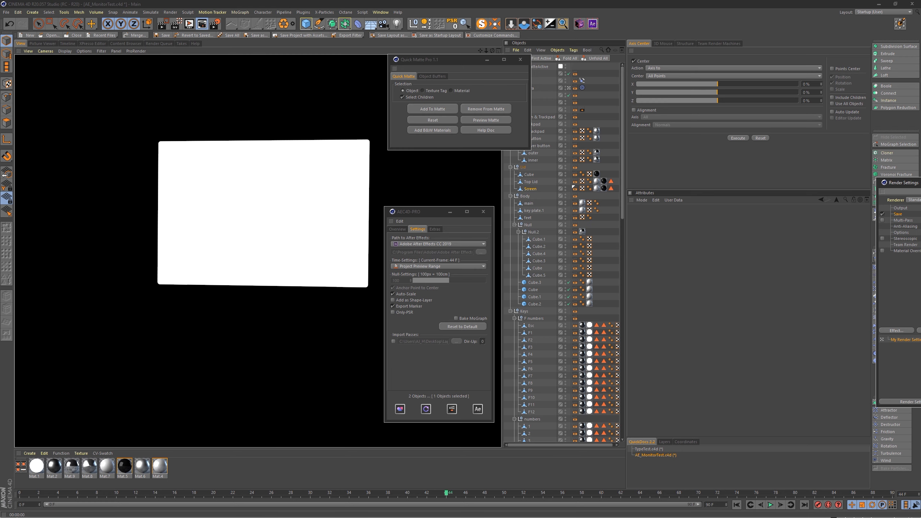
# Step: In the render settings' output file browser, create a Multipass folder inside LaptopRender and open it
pyautogui.moveTo(920, 183); pyautogui.dragTo(375, 165)
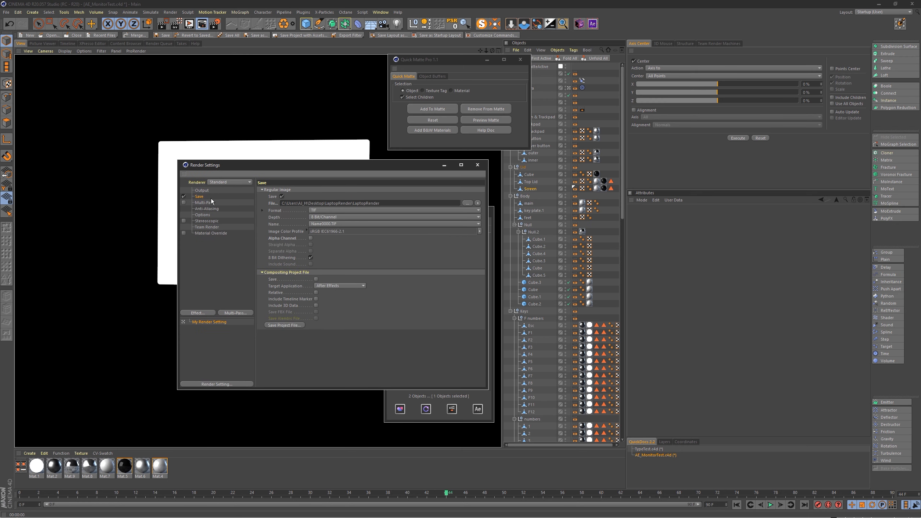
pyautogui.click(205, 197)
pyautogui.click(467, 204)
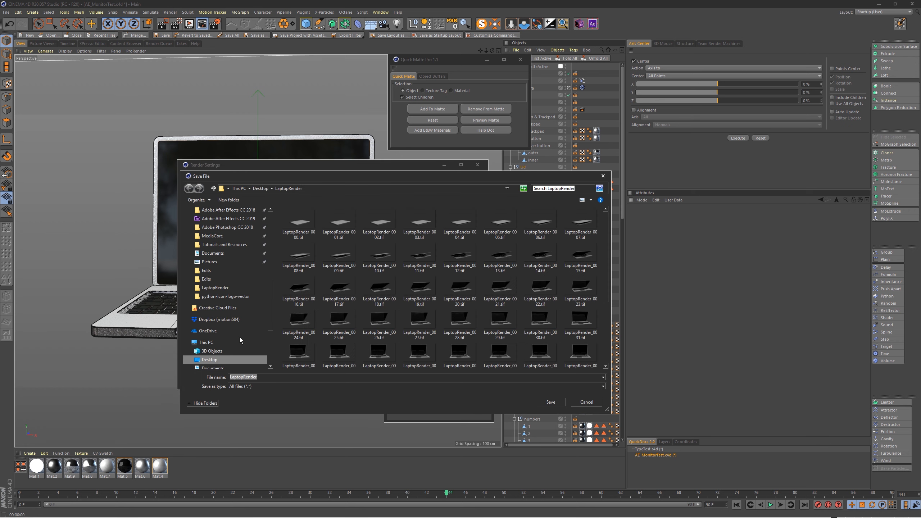
pyautogui.click(236, 200)
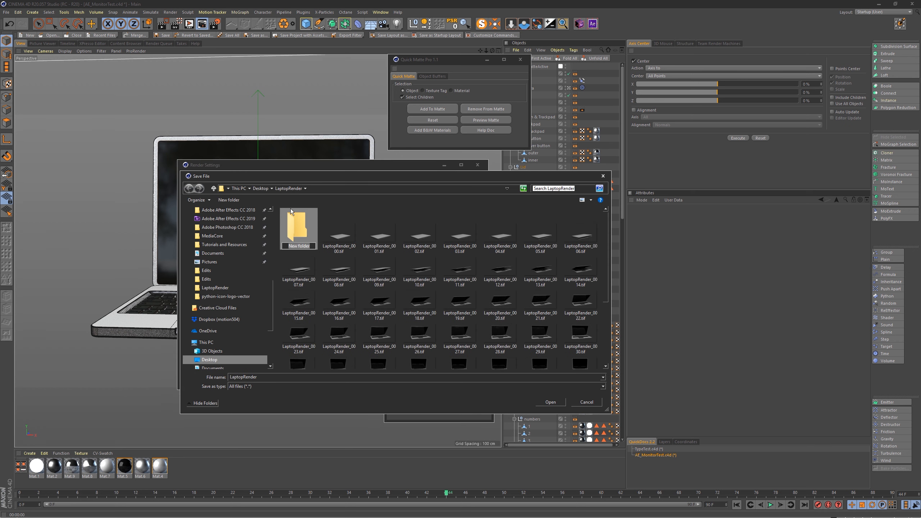
pyautogui.write('Multipass')
pyautogui.press('Return')
pyautogui.doubleClick(302, 228)
# Step: Save the output file as ScreenAlpha_ in the Multipass folder and render the matte sequence to the Picture Viewer
pyautogui.click(265, 378)
pyautogui.click(266, 378)
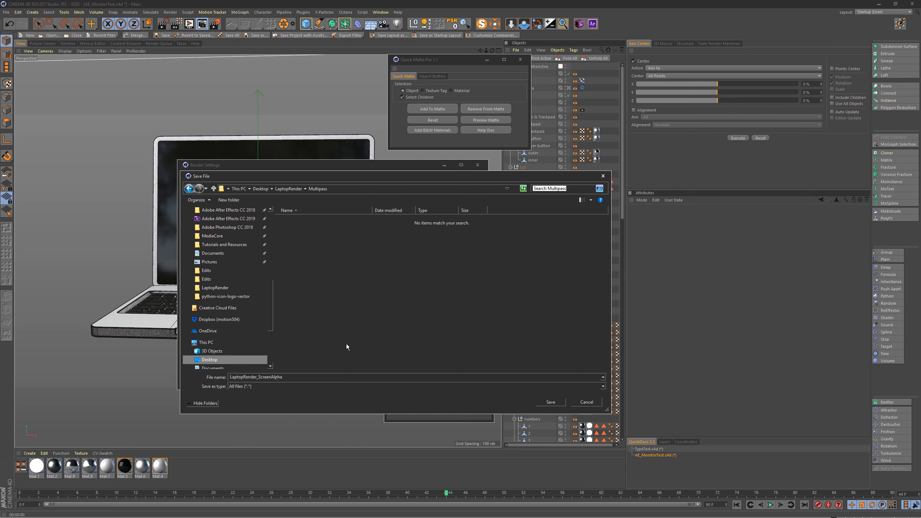
pyautogui.moveTo(258, 378); pyautogui.dragTo(213, 384)
pyautogui.press('BackSpace')
pyautogui.click(550, 402)
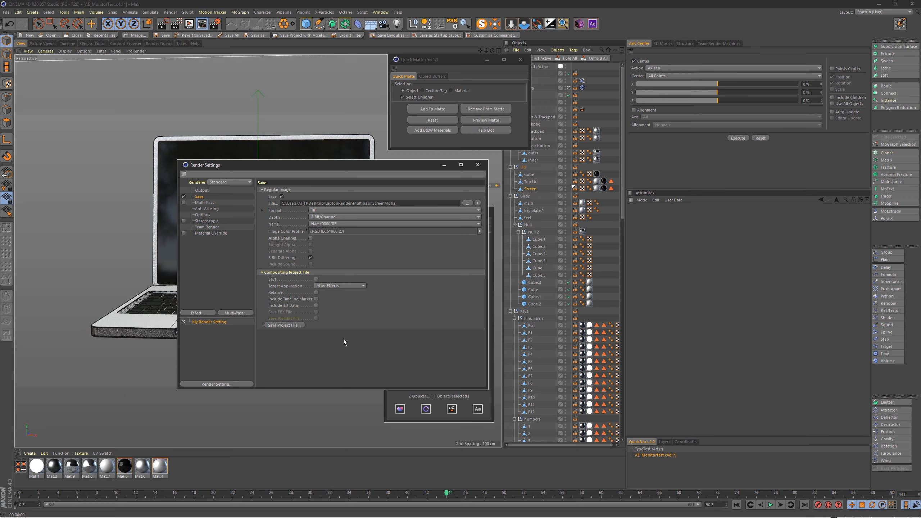
pyautogui.hotkey('shift', 'r')
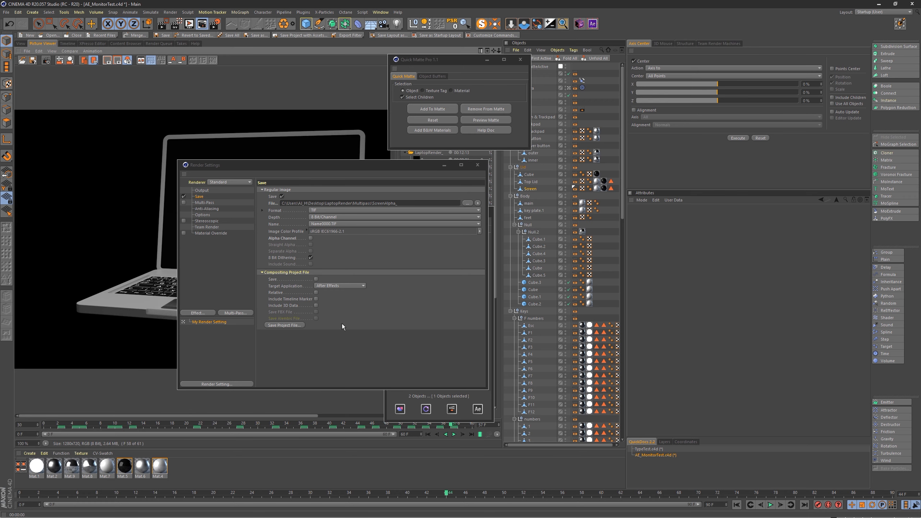
pyautogui.moveTo(303, 164); pyautogui.dragTo(920, 175)
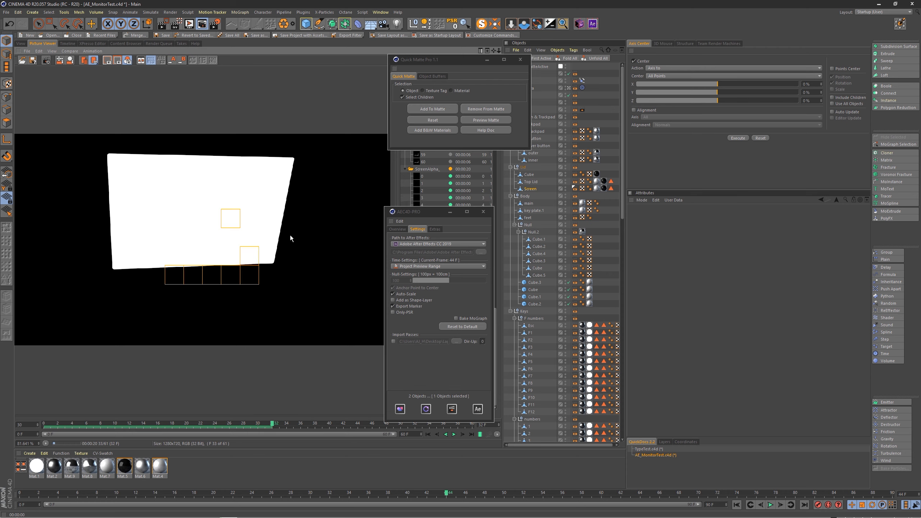
# Step: Use AEC4D-PRO's footage search to look for importable sequences in the current render folder
pyautogui.moveTo(410, 212); pyautogui.dragTo(367, 167)
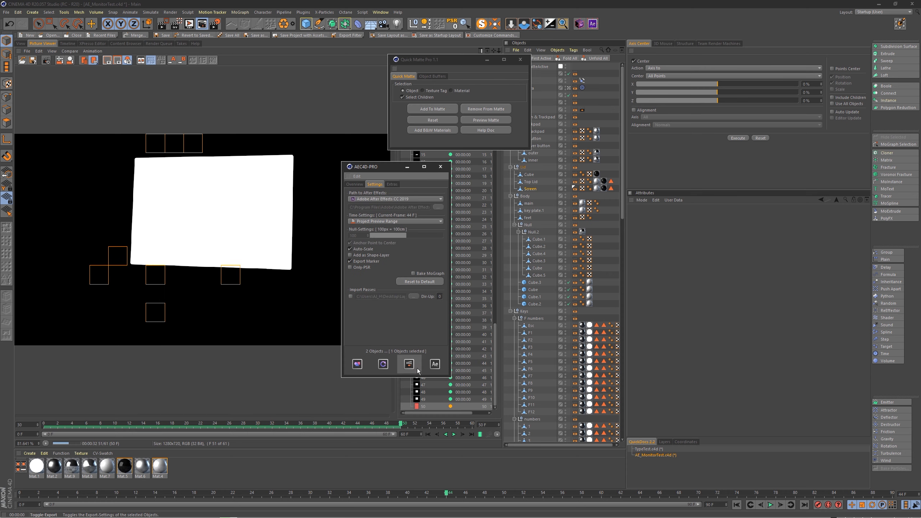
pyautogui.keyDown('shift'); pyautogui.click(436, 364); pyautogui.keyUp('shift')
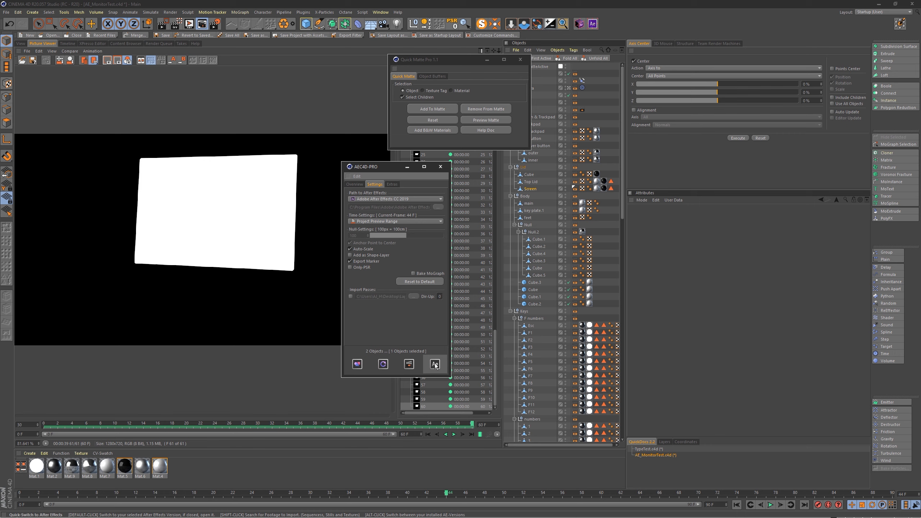
pyautogui.moveTo(415, 359)
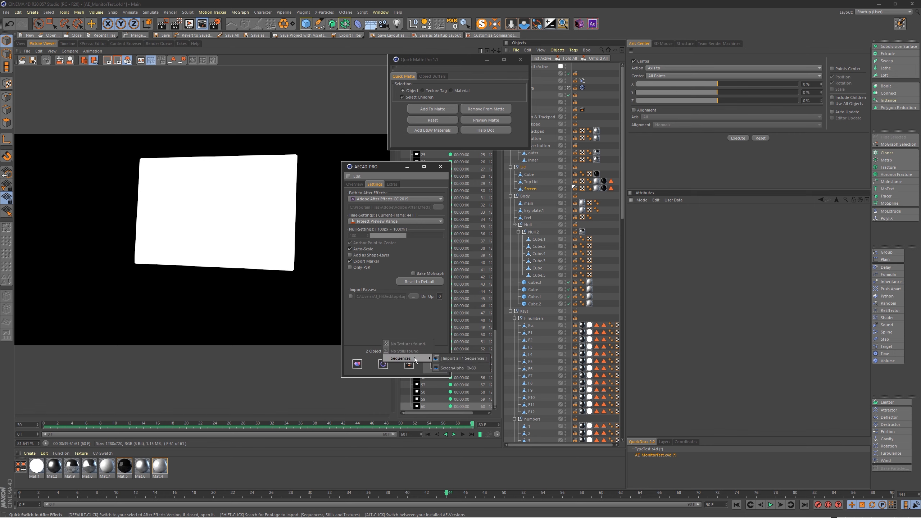
pyautogui.click(457, 358)
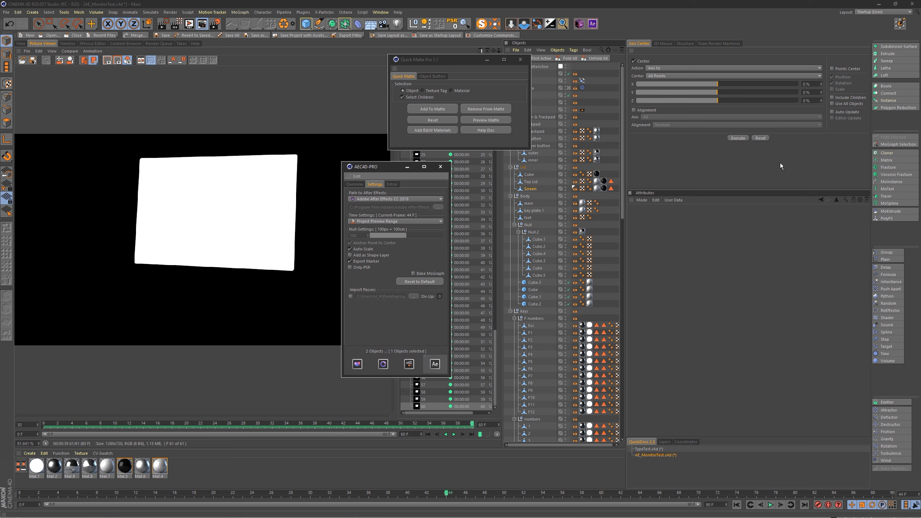
# Step: Shorten the render settings' output path to the LaptopRender folder on the Desktop
pyautogui.hotkey('ctrl', 'b')
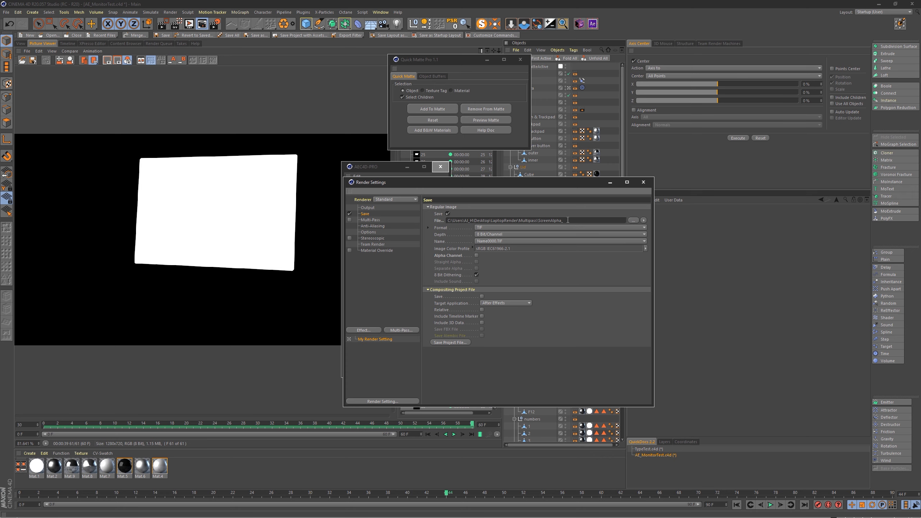
pyautogui.moveTo(517, 187); pyautogui.dragTo(676, 105)
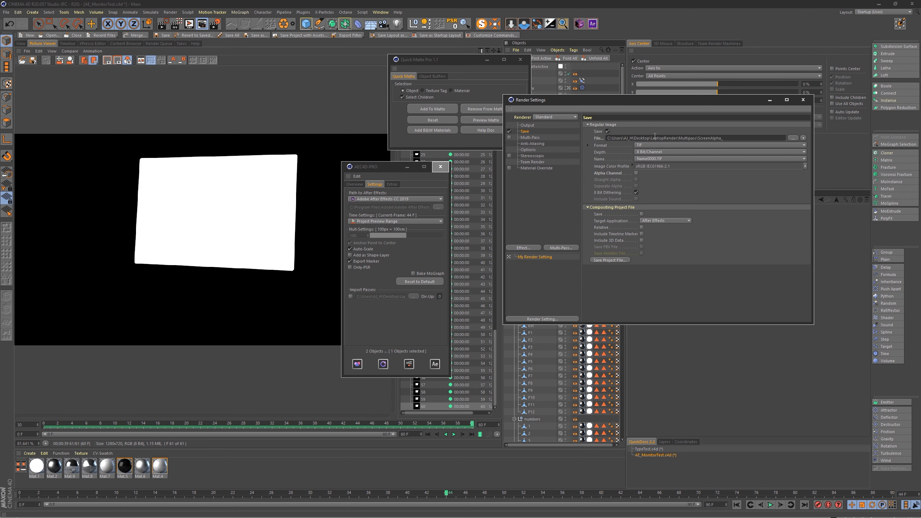
pyautogui.moveTo(730, 138); pyautogui.dragTo(680, 137)
pyautogui.press('BackSpace')
pyautogui.press('Return')
pyautogui.click(655, 138)
# Step: Search for footage again in AEC4D-PRO and import only the ScreenAlpha_ [0-60] sequence into After Effects
pyautogui.keyDown('shift'); pyautogui.click(436, 366); pyautogui.keyUp('shift')
pyautogui.moveTo(423, 358)
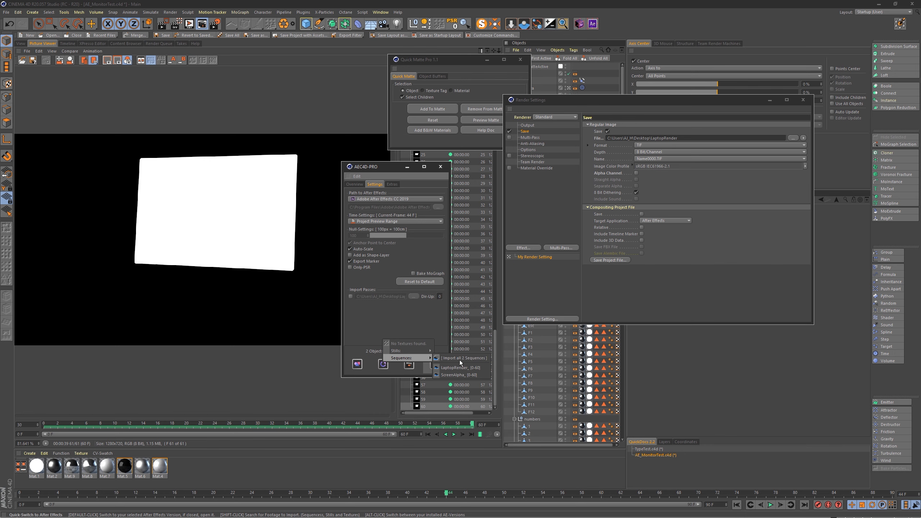
pyautogui.moveTo(409, 352)
pyautogui.click(461, 375)
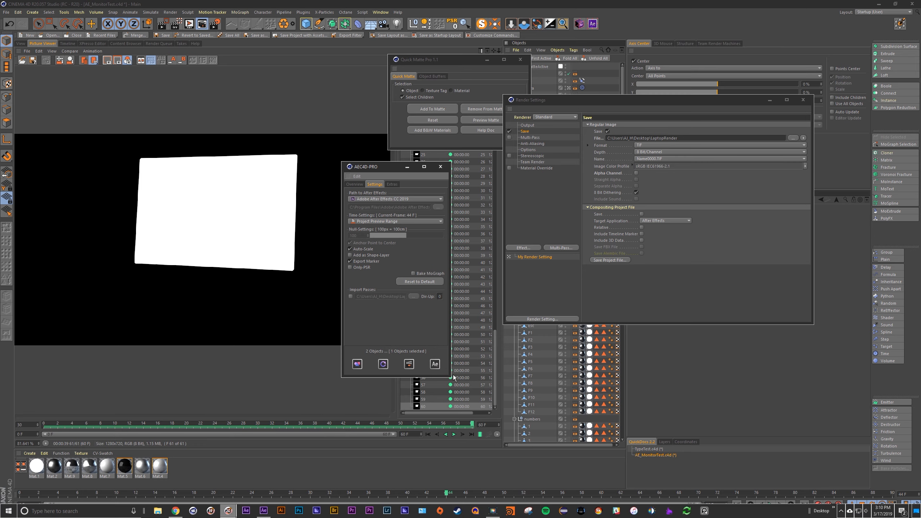
# Step: Switch to After Effects, compare the composition with and without the ScreenAlpha layer, and leave that layer hidden
pyautogui.hotkey('alt', 'Tab')
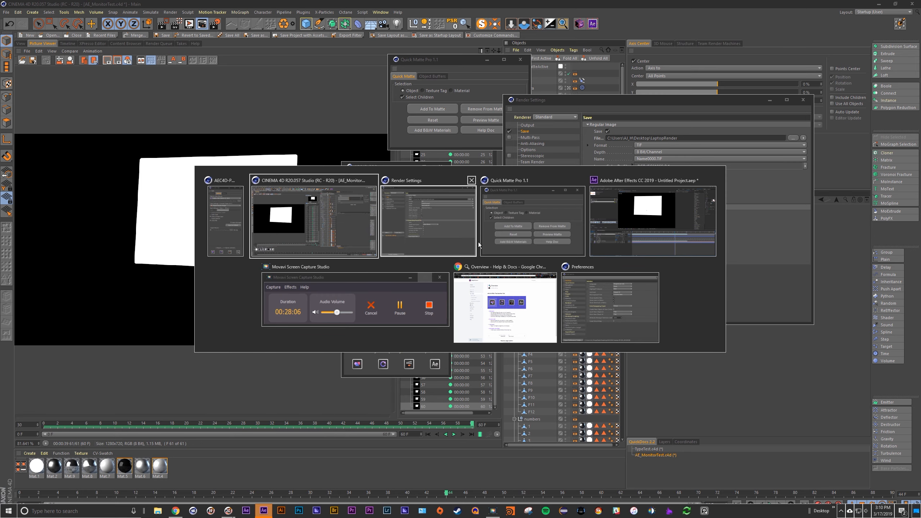
pyautogui.click(645, 215)
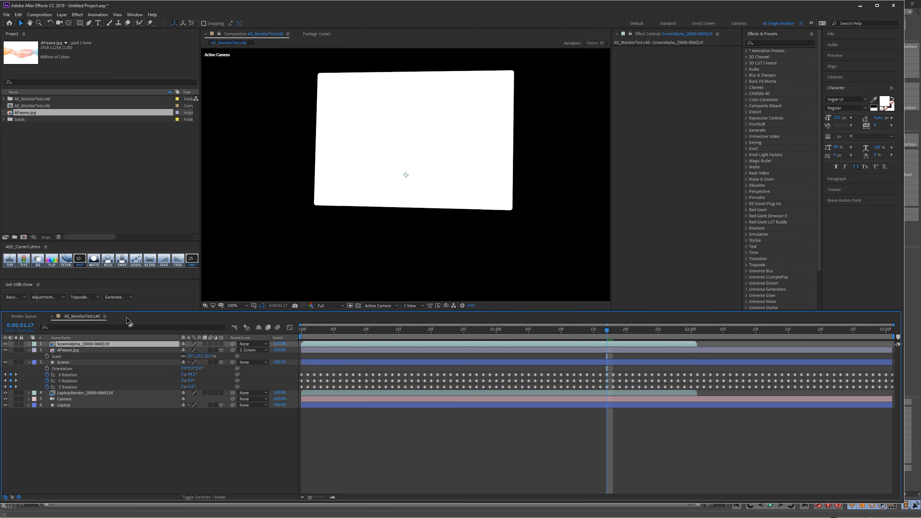
pyautogui.click(5, 344)
pyautogui.click(5, 344)
pyautogui.click(5, 344)
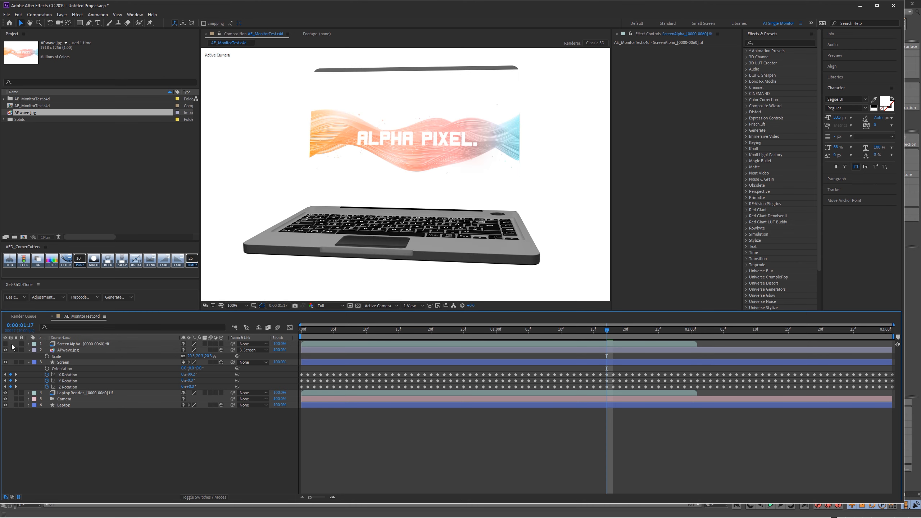
# Step: Set the APwave.jpg layer's track matte to Luma Matte using the ScreenAlpha footage
pyautogui.click(70, 350)
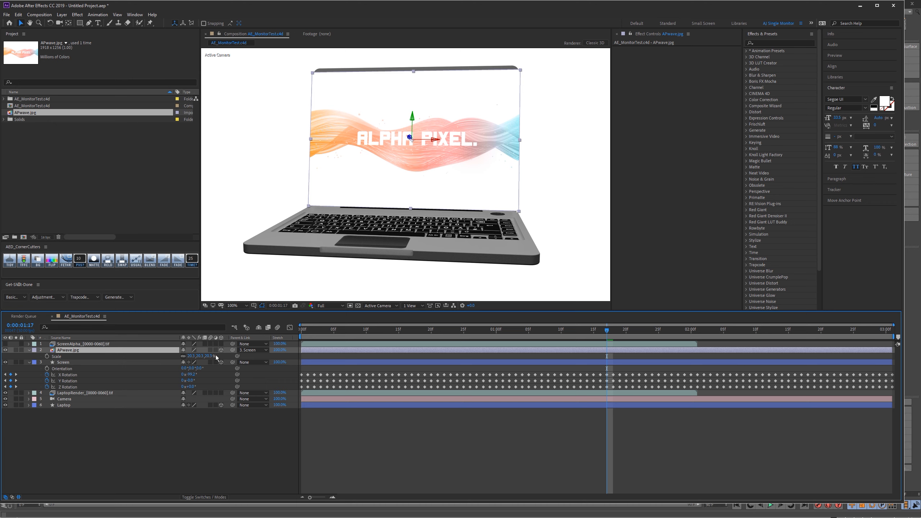
pyautogui.click(204, 497)
pyautogui.click(243, 350)
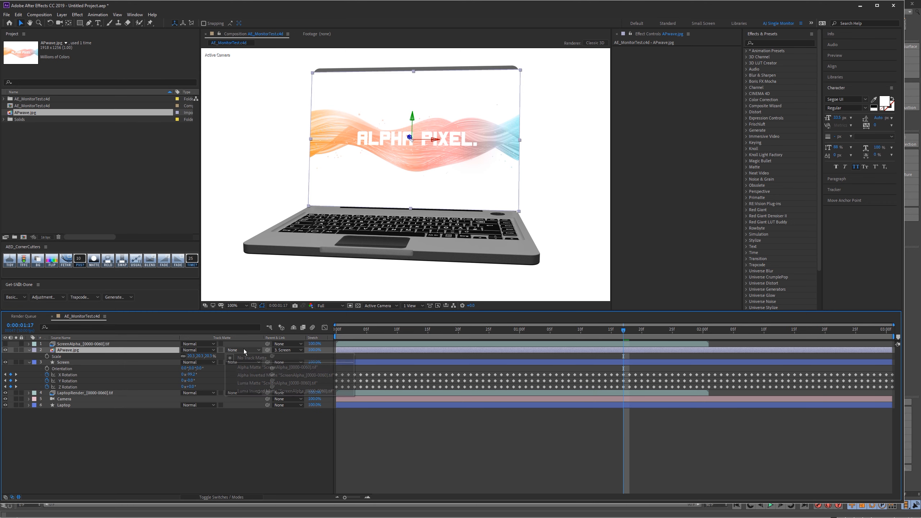
pyautogui.click(253, 384)
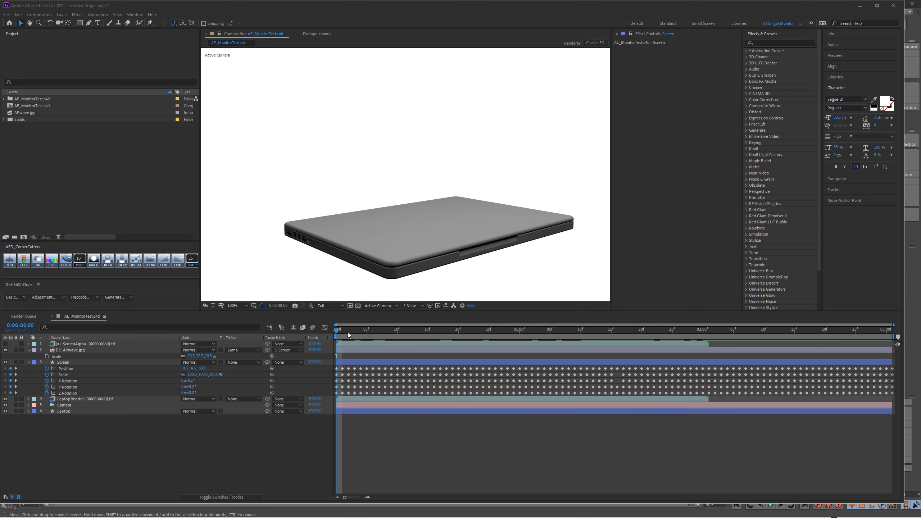
# Step: Play the composition from the start to check the matted image on the opening laptop
pyautogui.press('space')
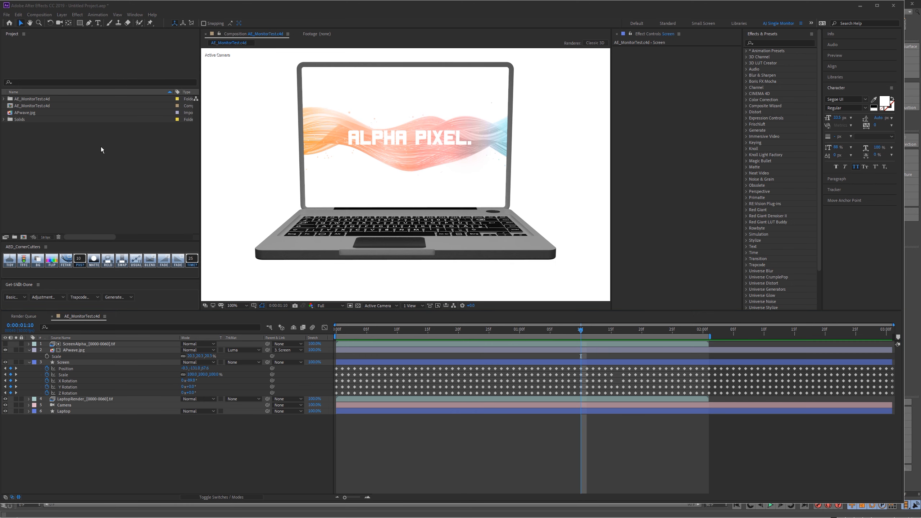
pyautogui.click(91, 153)
# Step: Import the ModelingCam1000x.jpg image from the Desktop as footage
pyautogui.doubleClick(100, 155)
pyautogui.click(318, 84)
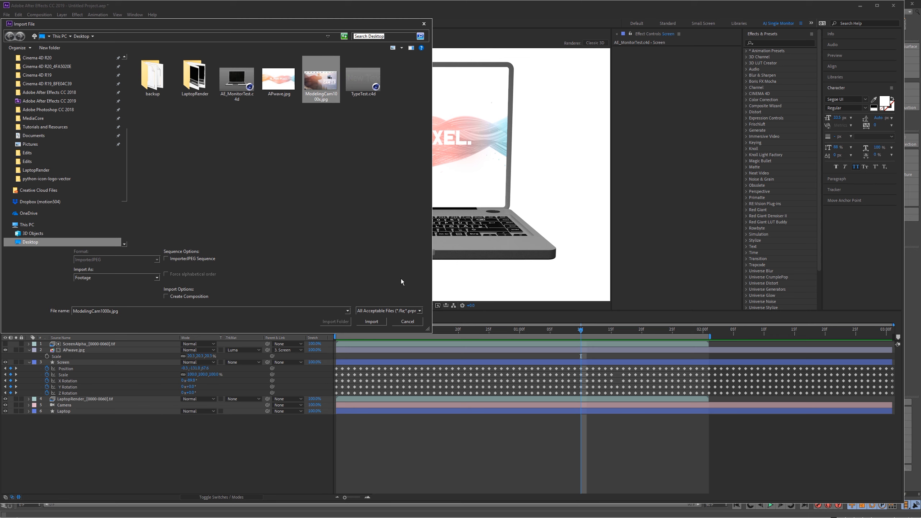
pyautogui.click(374, 322)
pyautogui.moveTo(42, 132); pyautogui.dragTo(95, 347)
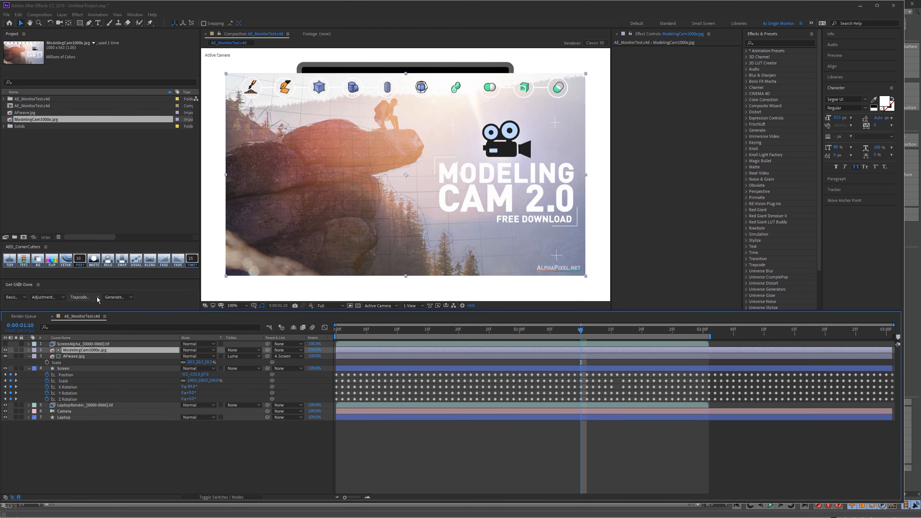
pyautogui.press('super')
pyautogui.press('super')
pyautogui.hotkey('ctrl', 'z')
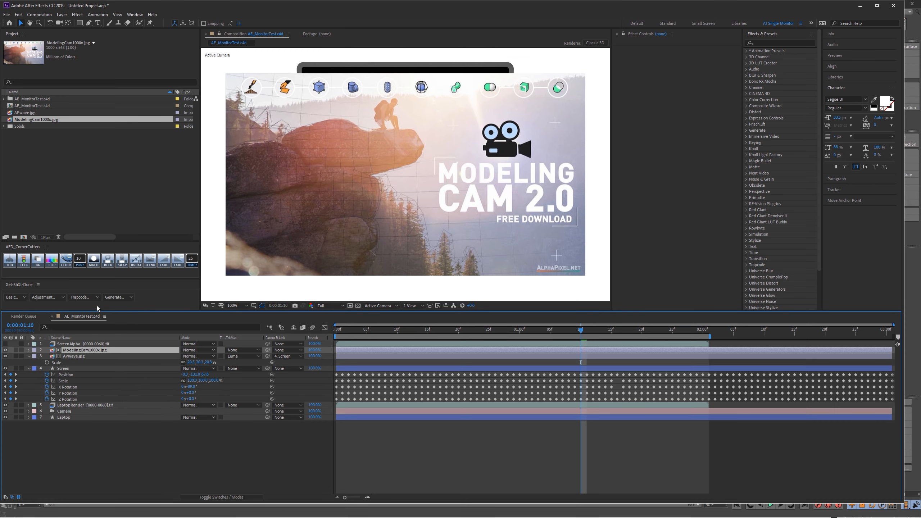
# Step: Replace the source of the APwave.jpg layer with ModelingCam1000x.jpg, keeping the layer's matte and parenting
pyautogui.click(88, 163)
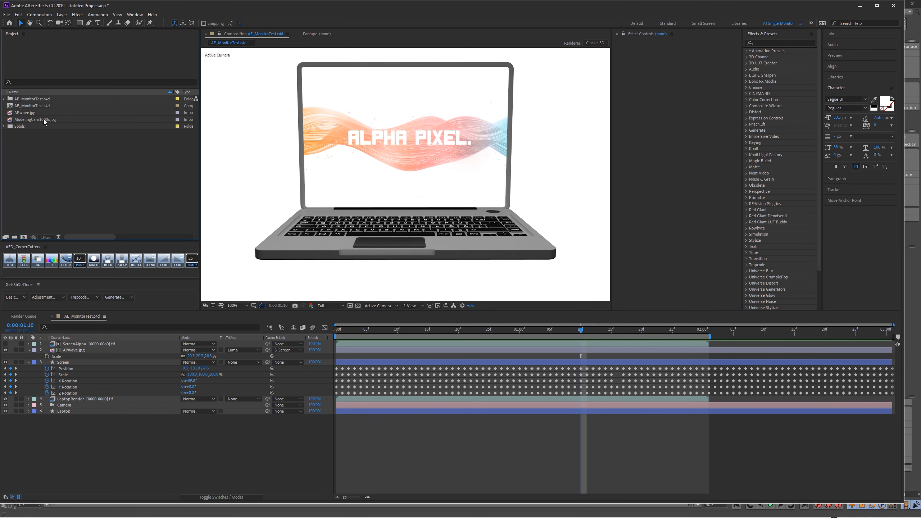
pyautogui.click(46, 119)
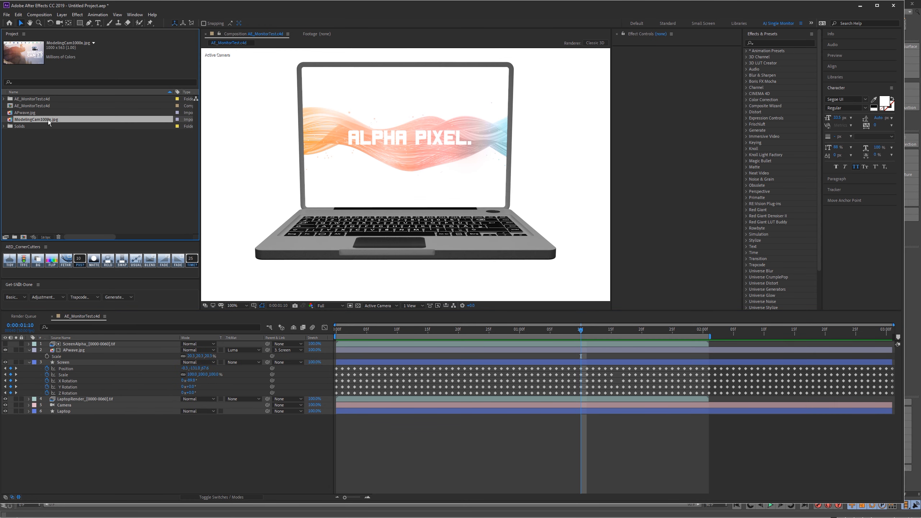
pyautogui.click(80, 350)
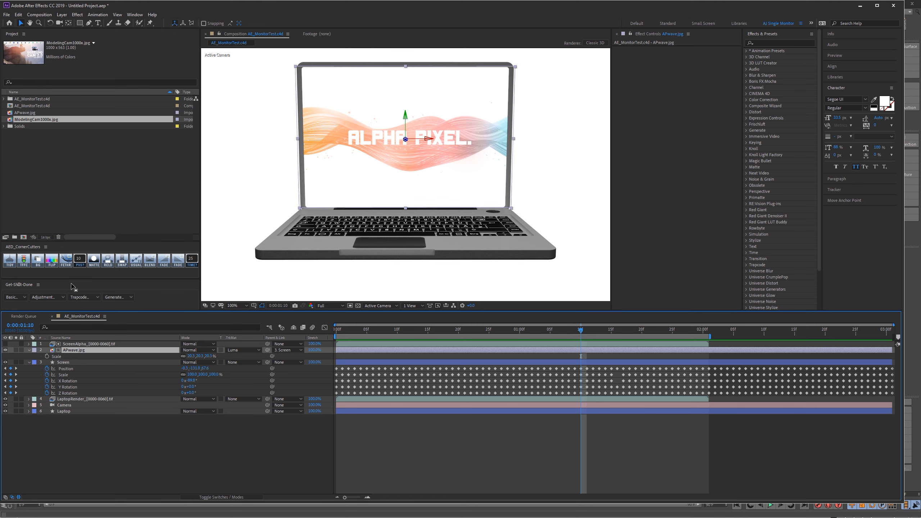
pyautogui.keyDown('alt'); pyautogui.moveTo(44, 120); pyautogui.dragTo(83, 352); pyautogui.keyUp('alt')
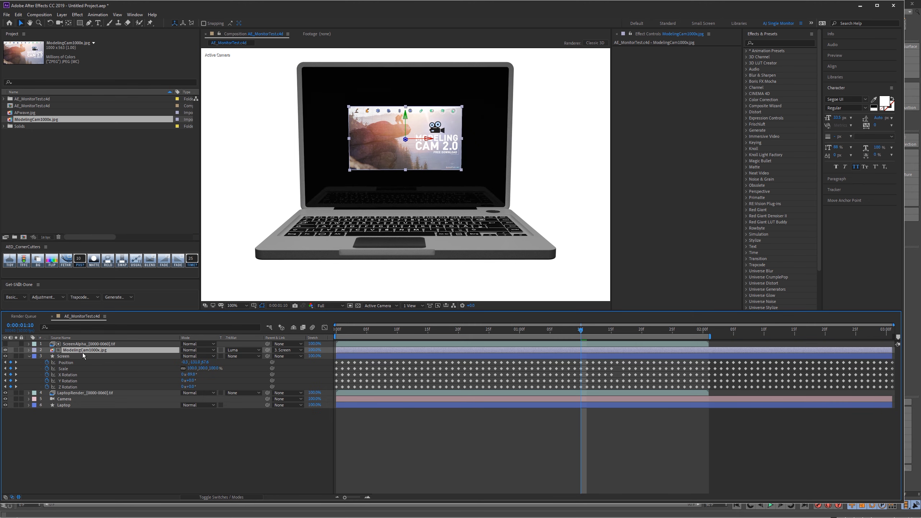
# Step: Scale the ModelingCam1000x.jpg layer to about 46% and shift its anchor point horizontally to about 594 so the title fits the laptop screen
pyautogui.moveTo(194, 358); pyautogui.dragTo(209, 354)
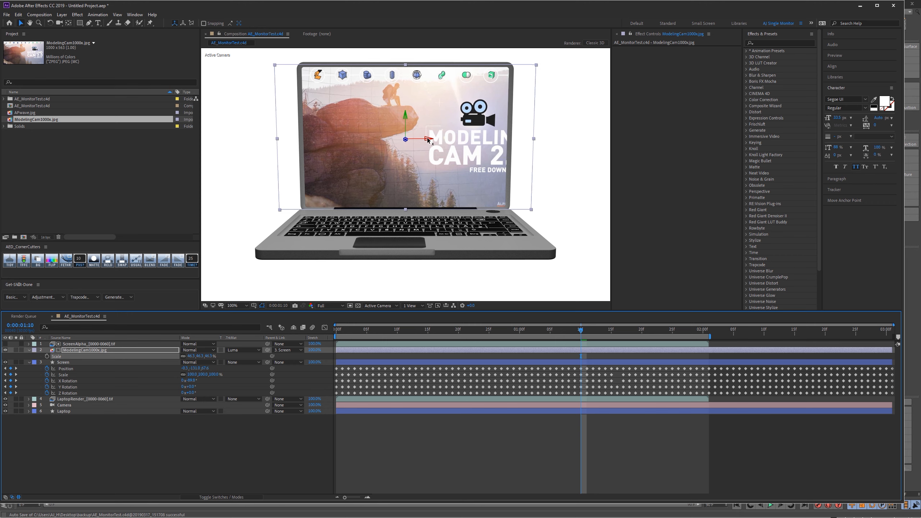
pyautogui.press('a')
pyautogui.moveTo(187, 356); pyautogui.dragTo(225, 340)
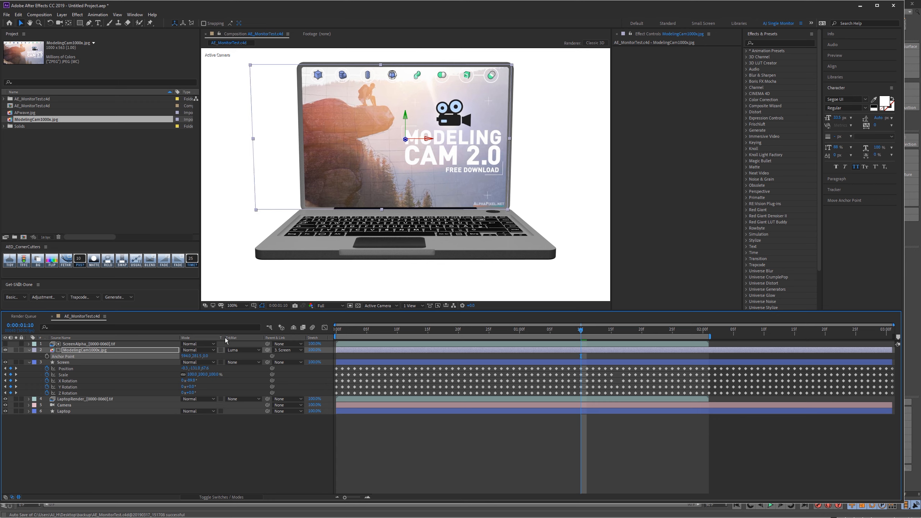
pyautogui.click(220, 479)
pyautogui.moveTo(582, 334); pyautogui.dragTo(648, 301)
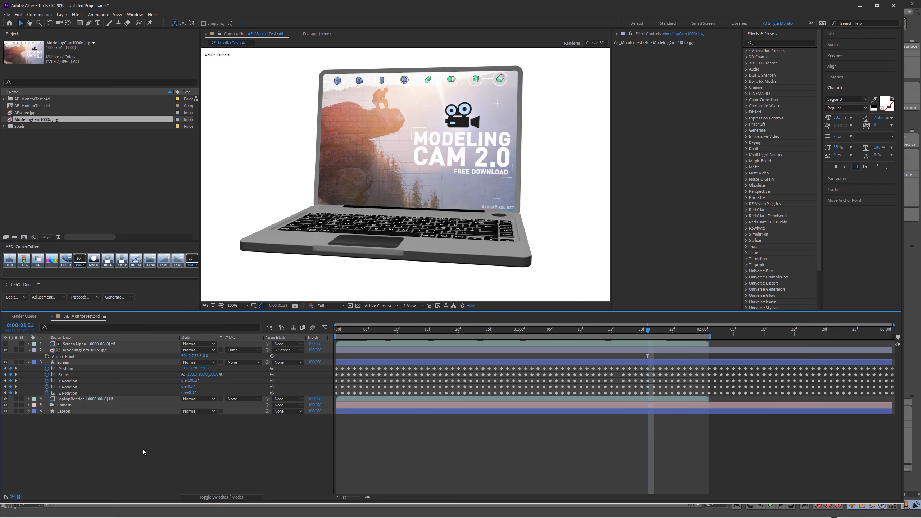
# Step: Switch to AEC4D-PRO and review the Import Passes option and its path in the settings, leaving the option off
pyautogui.hotkey('alt', 'Tab')
pyautogui.hotkey('alt', 'Tab')
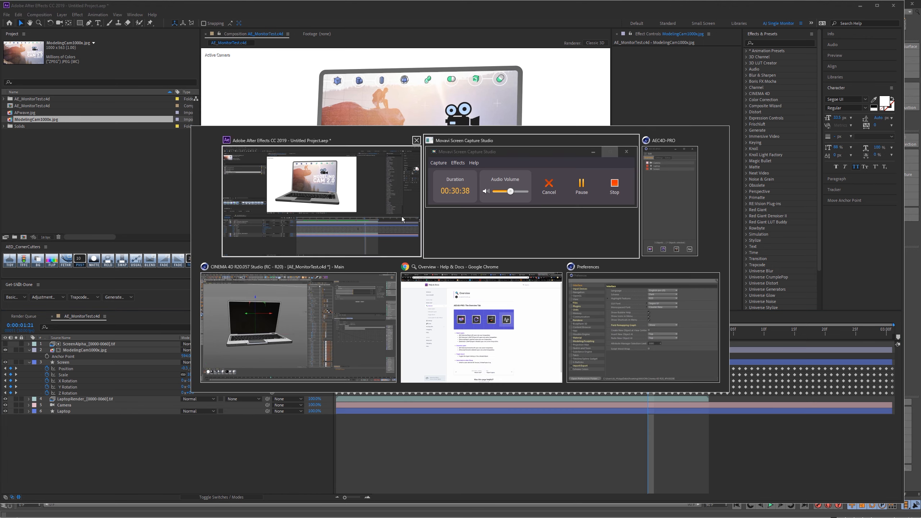
pyautogui.click(667, 188)
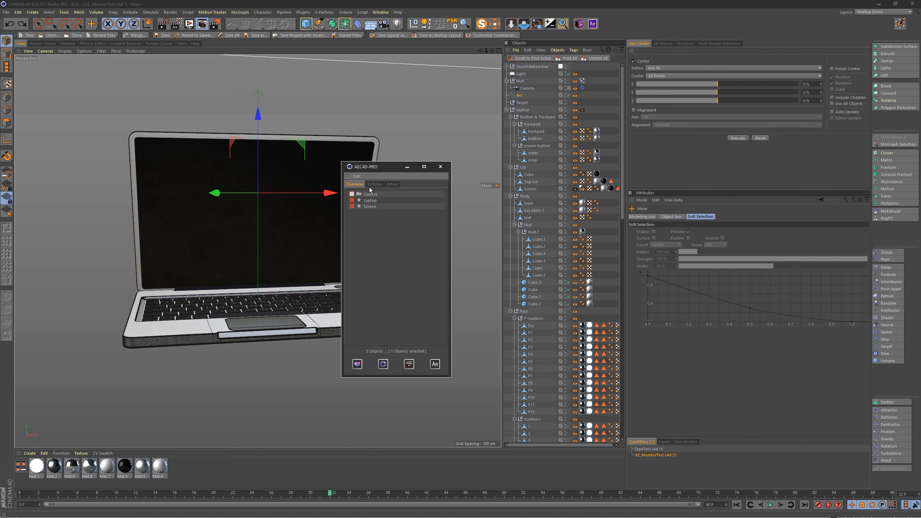
pyautogui.click(381, 185)
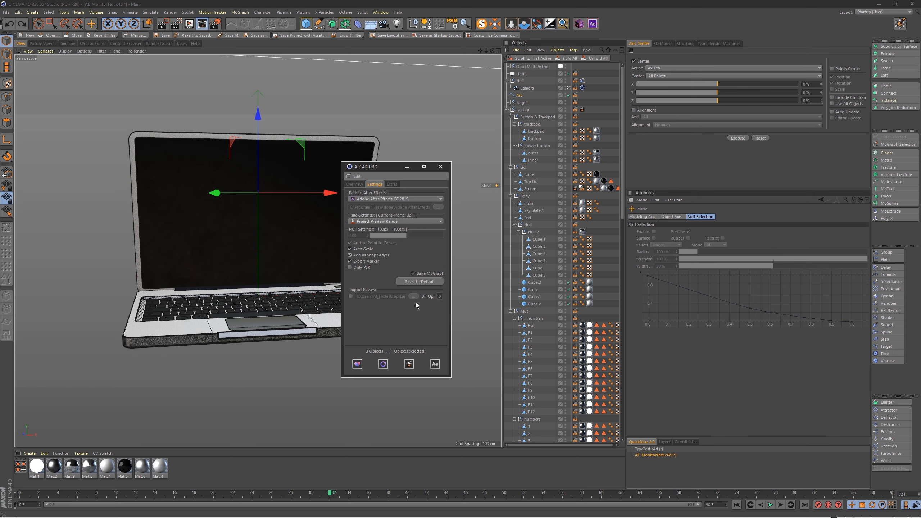
pyautogui.click(352, 297)
pyautogui.moveTo(387, 296); pyautogui.dragTo(415, 304)
pyautogui.click(350, 297)
# Step: Try AEC4D-PRO's quick switch to After Effects, return, and search for stills and sequences available to import
pyautogui.keyDown('shift'); pyautogui.click(440, 364); pyautogui.keyUp('shift')
pyautogui.hotkey('alt', 'Tab')
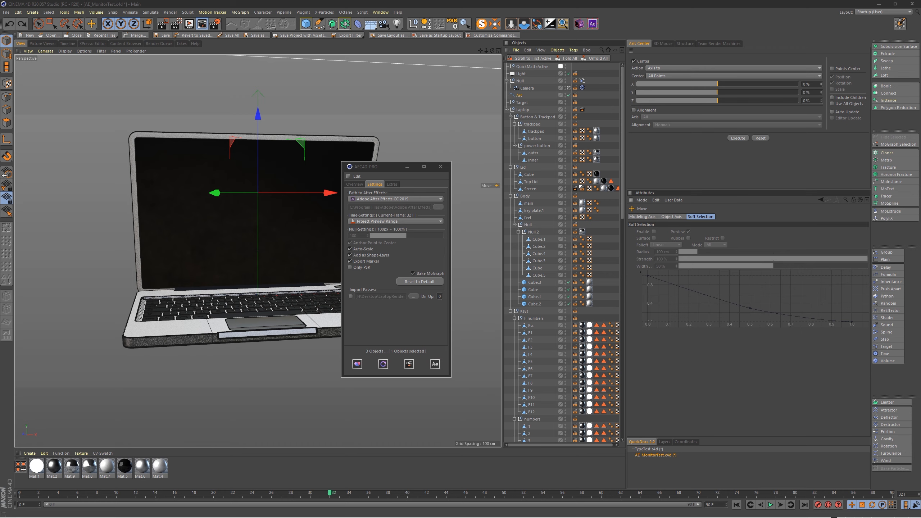
pyautogui.keyDown('shift'); pyautogui.click(434, 364); pyautogui.keyUp('shift')
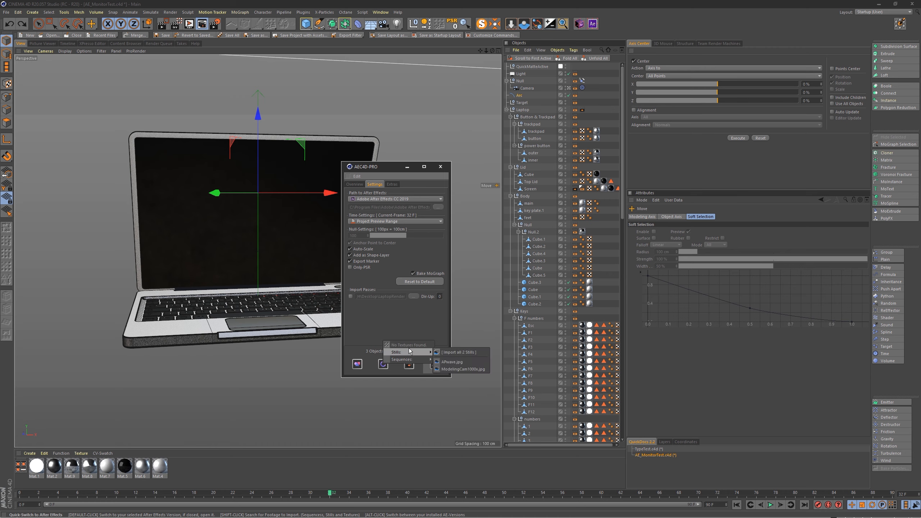
pyautogui.click(290, 451)
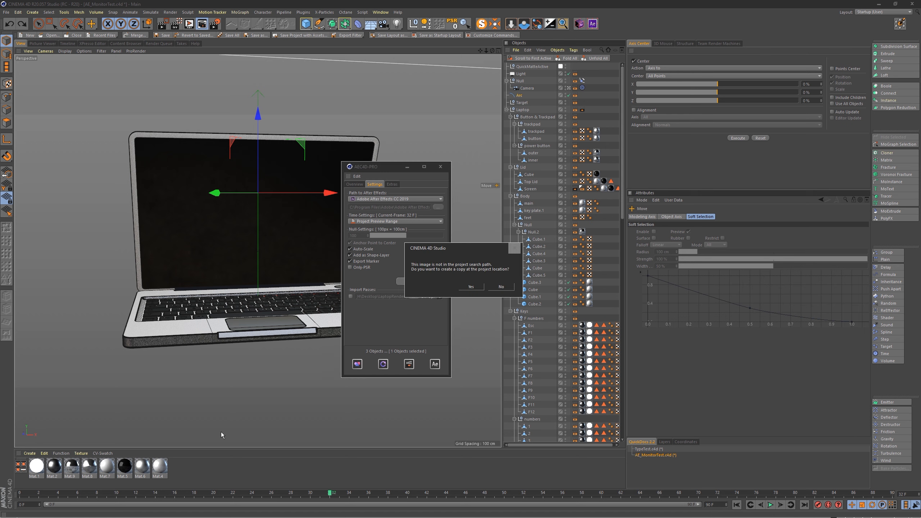
# Step: Create a material from DropToFloorR20_Still.jpg without copying the image to the project location, and set its preview shape to Plane
pyautogui.click(500, 287)
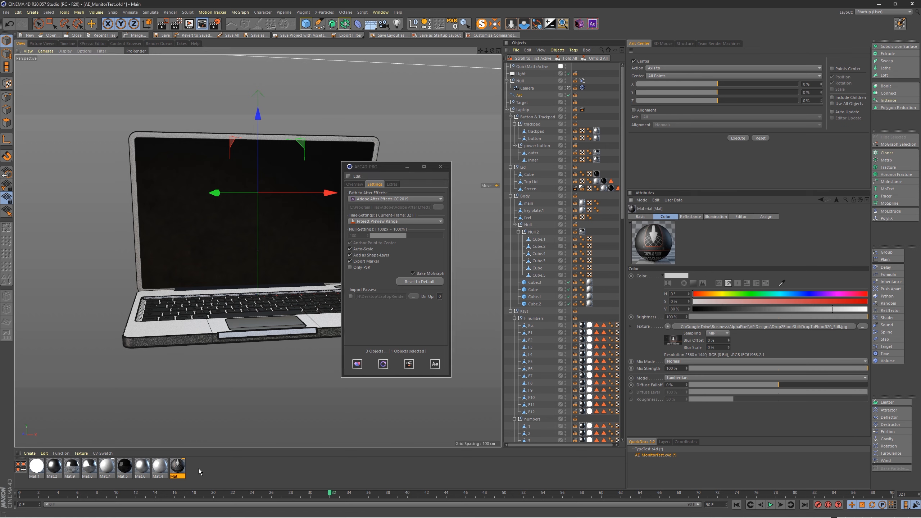
pyautogui.doubleClick(176, 469)
pyautogui.rightClick(132, 82)
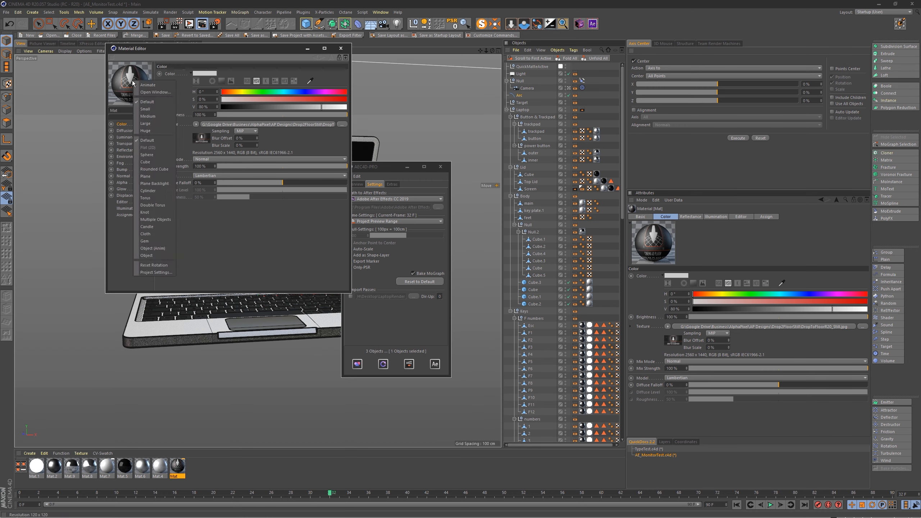
pyautogui.click(196, 53)
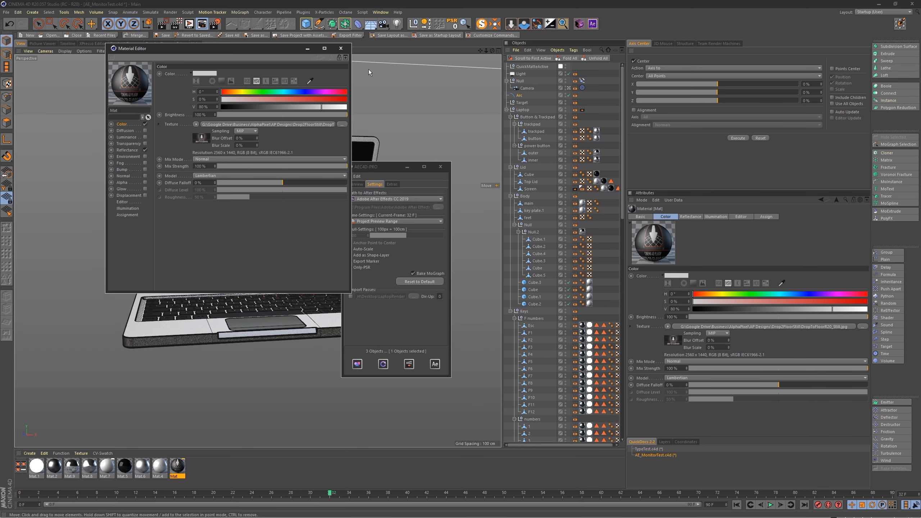
pyautogui.rightClick(129, 87)
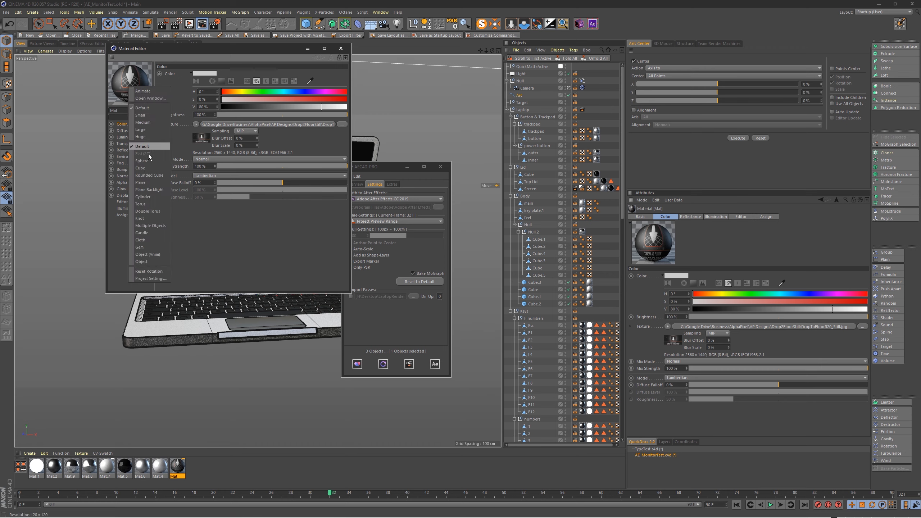
pyautogui.click(148, 181)
pyautogui.click(340, 47)
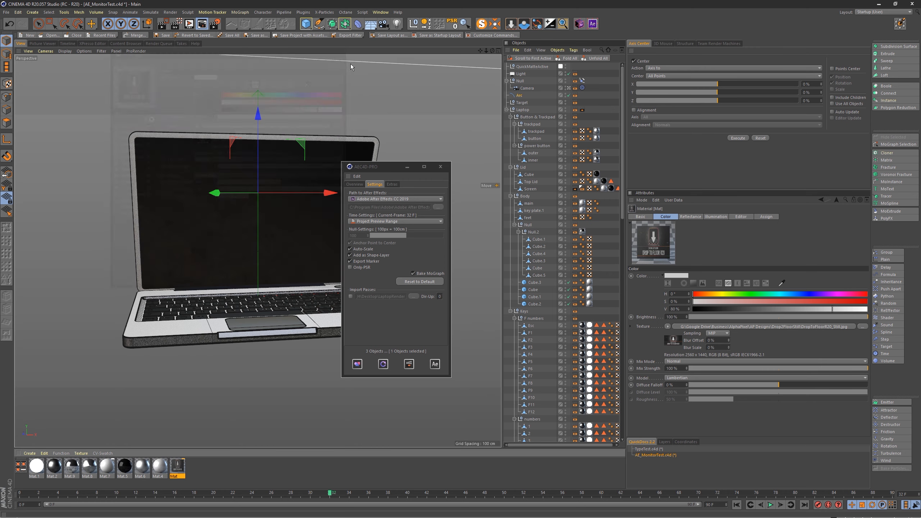
# Step: Search for footage in AEC4D-PRO and look through the textures offered for the selected material
pyautogui.keyDown('shift'); pyautogui.click(436, 366); pyautogui.keyUp('shift')
pyautogui.moveTo(423, 343)
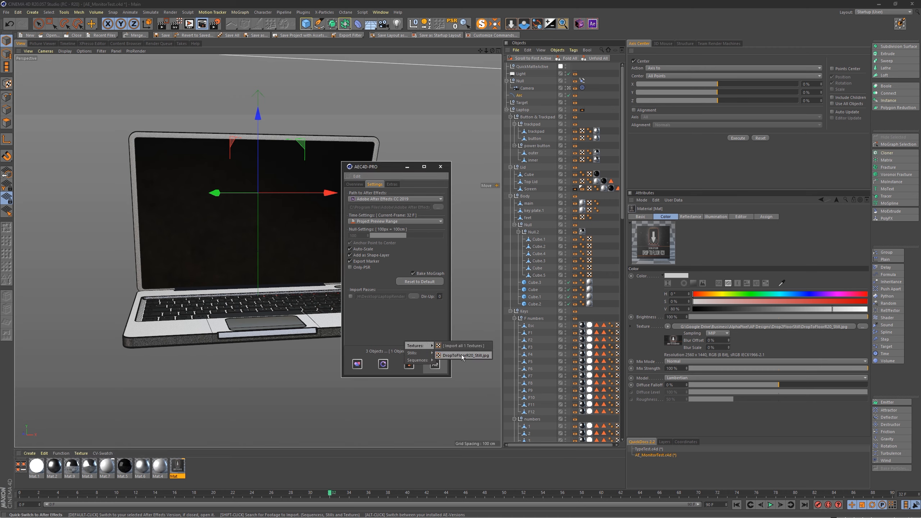
pyautogui.click(225, 475)
# Step: Select all materials and import the DropToFloorR20_Still.jpg texture into After Effects through AEC4D-PRO
pyautogui.moveTo(222, 471); pyautogui.dragTo(34, 462)
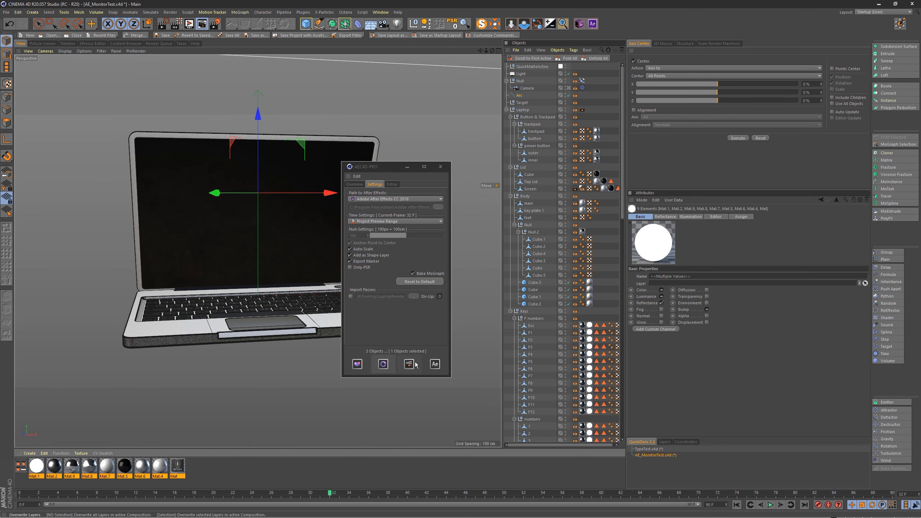
pyautogui.keyDown('shift'); pyautogui.click(438, 363); pyautogui.keyUp('shift')
pyautogui.moveTo(430, 346)
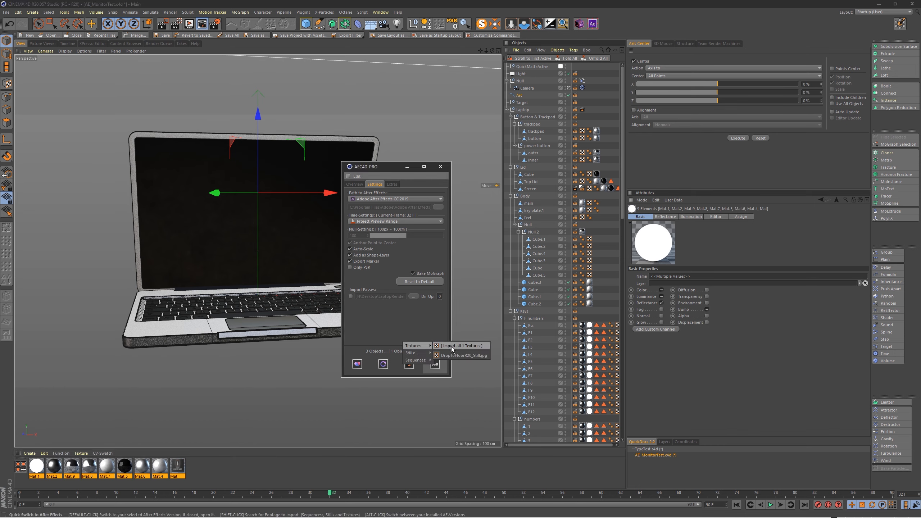
pyautogui.click(455, 354)
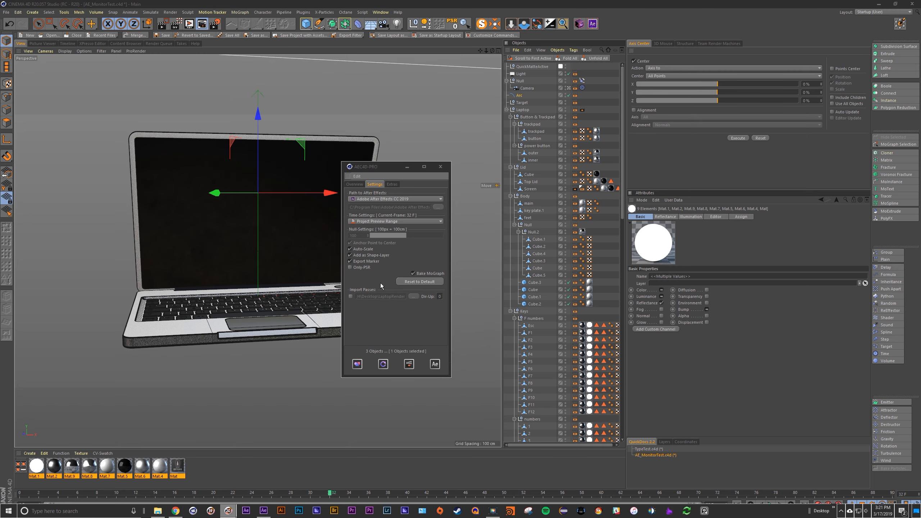
# Step: Switch to After Effects and scale the DropToFloorR20_Still.jpg layer down to 17%
pyautogui.hotkey('alt', 'Tab')
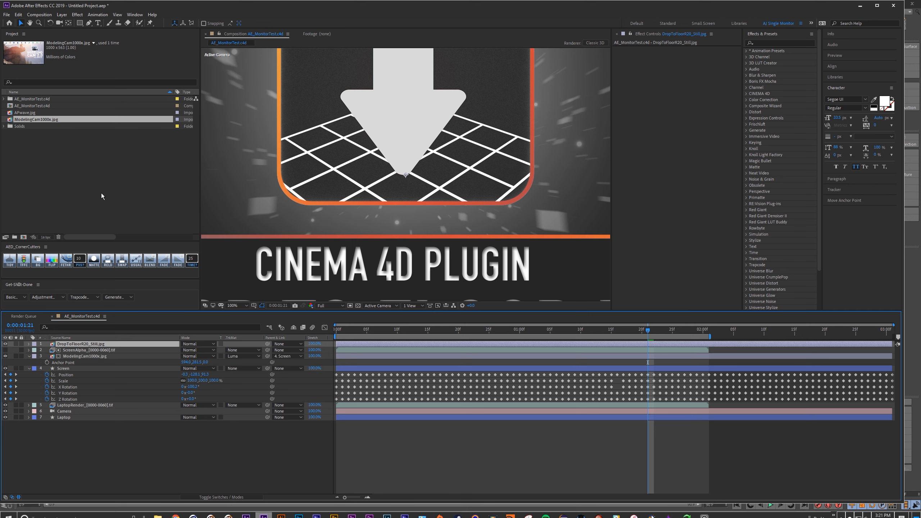
pyautogui.click(103, 197)
pyautogui.click(55, 120)
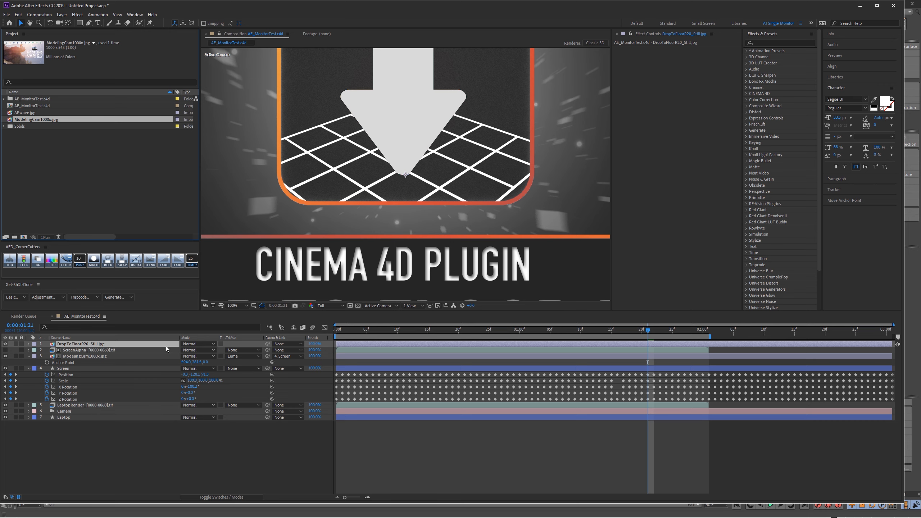
pyautogui.press('s')
pyautogui.moveTo(193, 350); pyautogui.dragTo(164, 351)
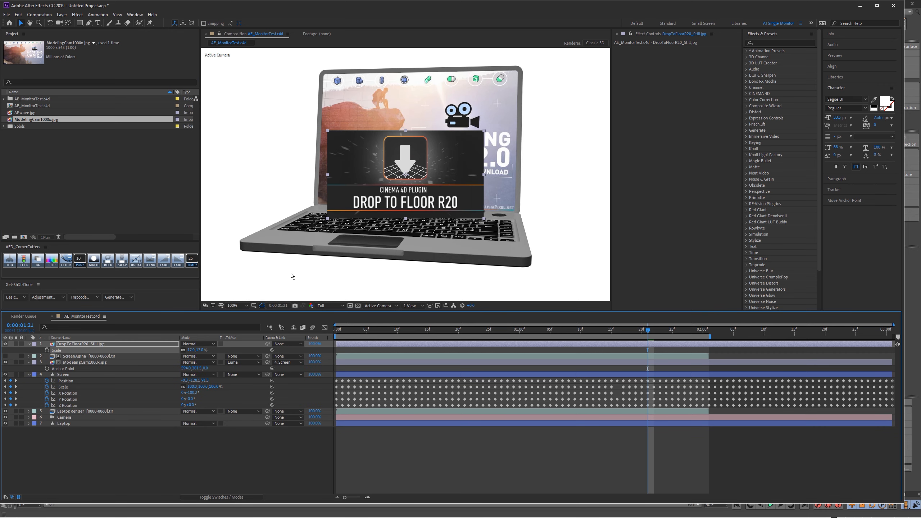
# Step: Return to AEC4D-PRO and open its aescripts product page from the plugin's extras
pyautogui.hotkey('alt', 'Tab')
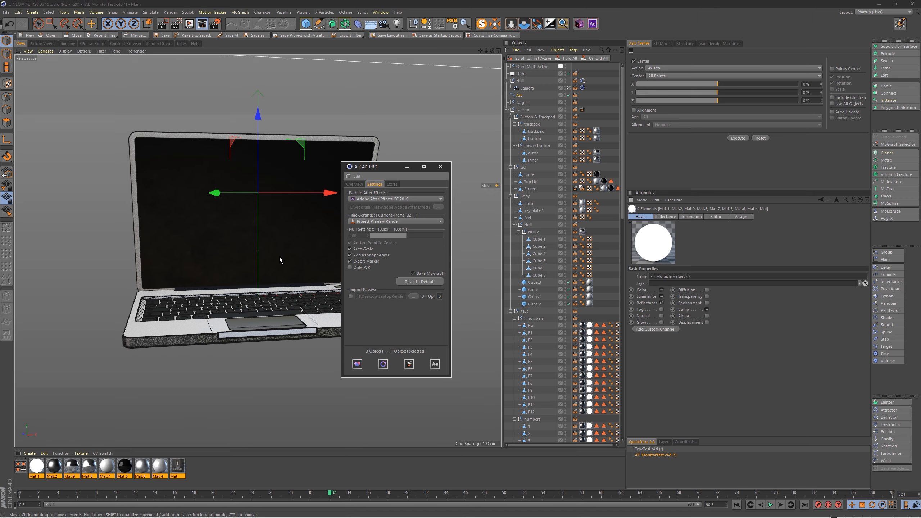
pyautogui.hotkey('alt', 'Tab')
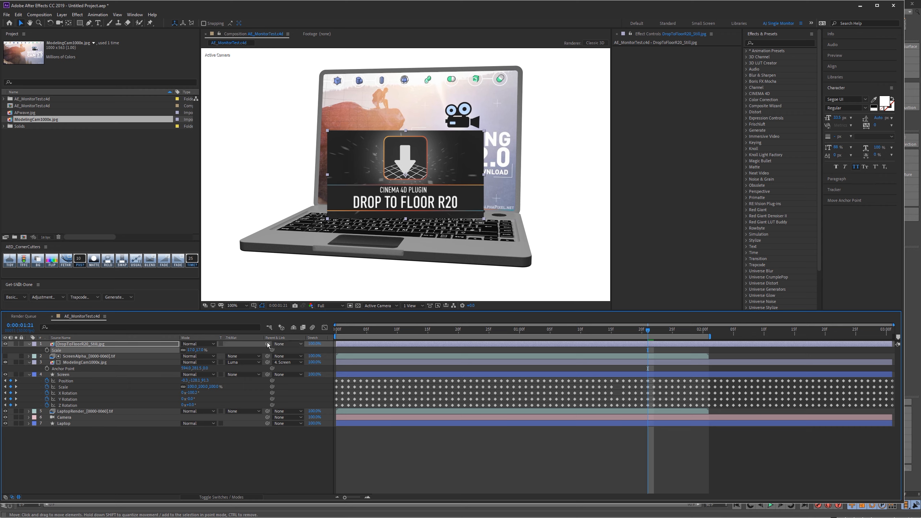
pyautogui.hotkey('alt', 'Tab')
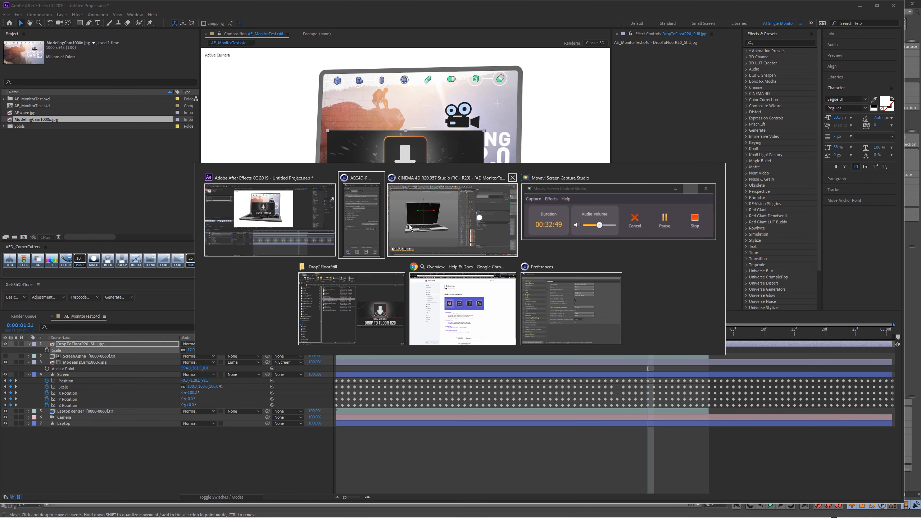
pyautogui.click(362, 228)
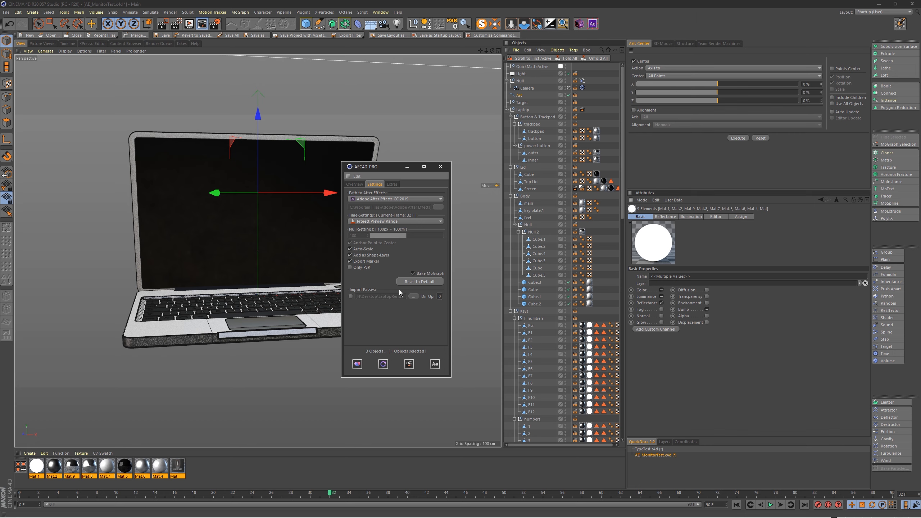
pyautogui.hotkey('alt', 'Tab')
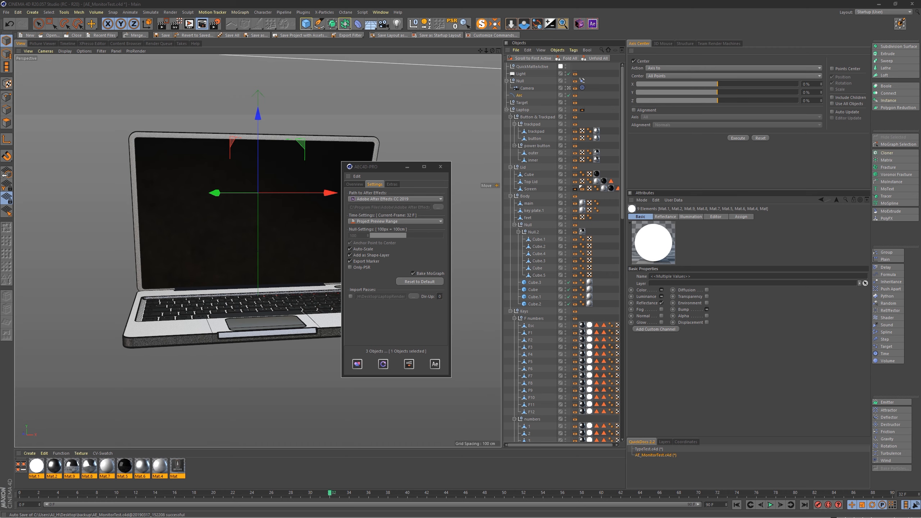
pyautogui.hotkey('alt', 'Tab')
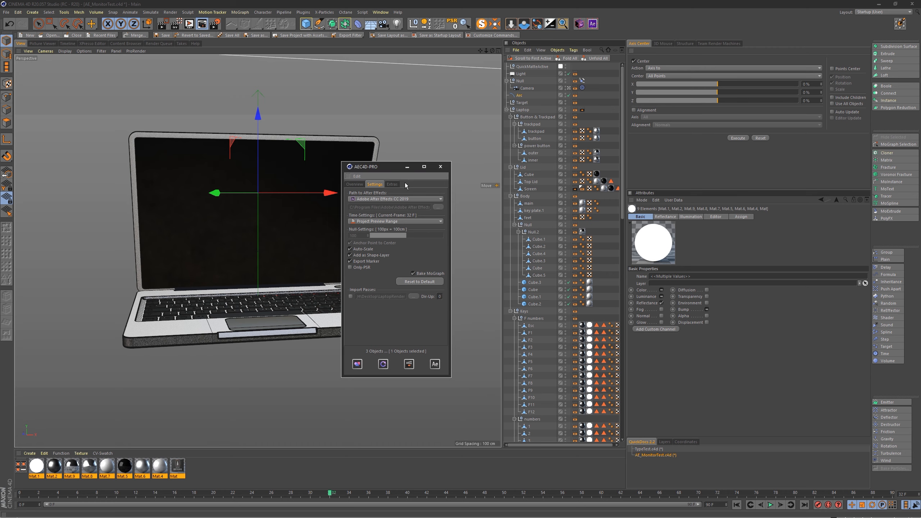
pyautogui.click(393, 184)
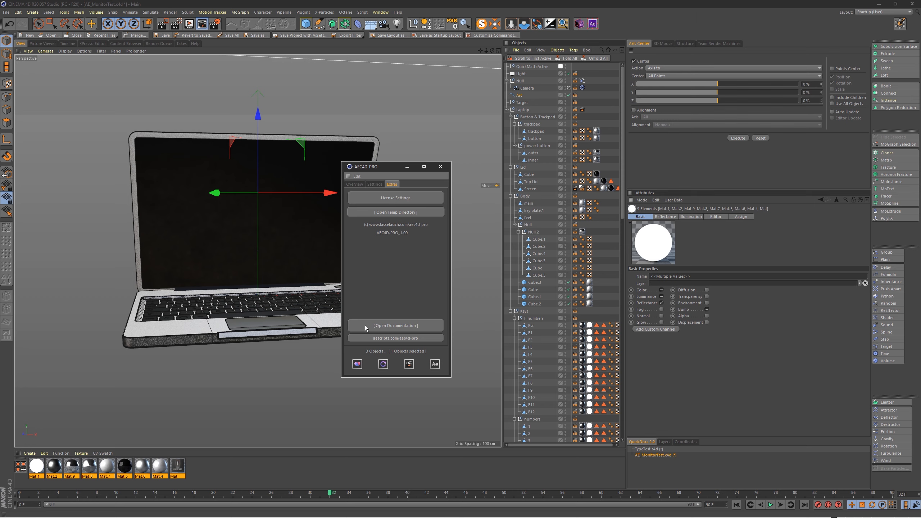
pyautogui.click(424, 339)
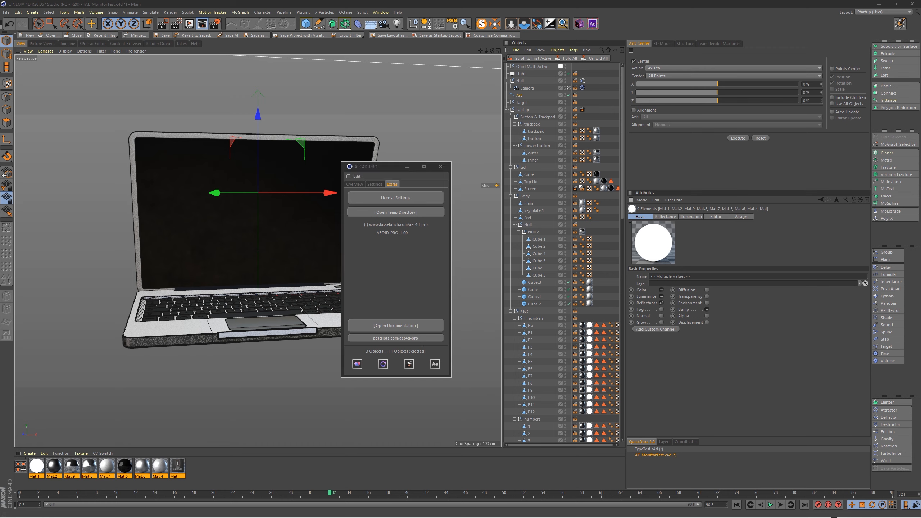